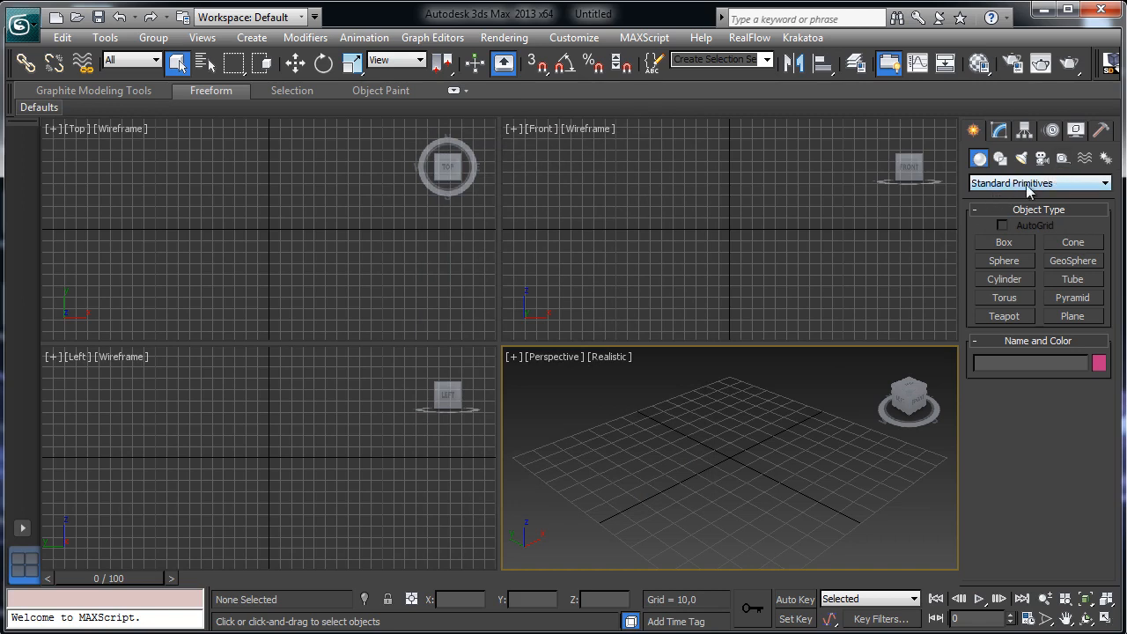
Create a flat box about 142 long, 140 wide and 4.3 thick covering the grid in the perspective view
left_click(1073, 317)
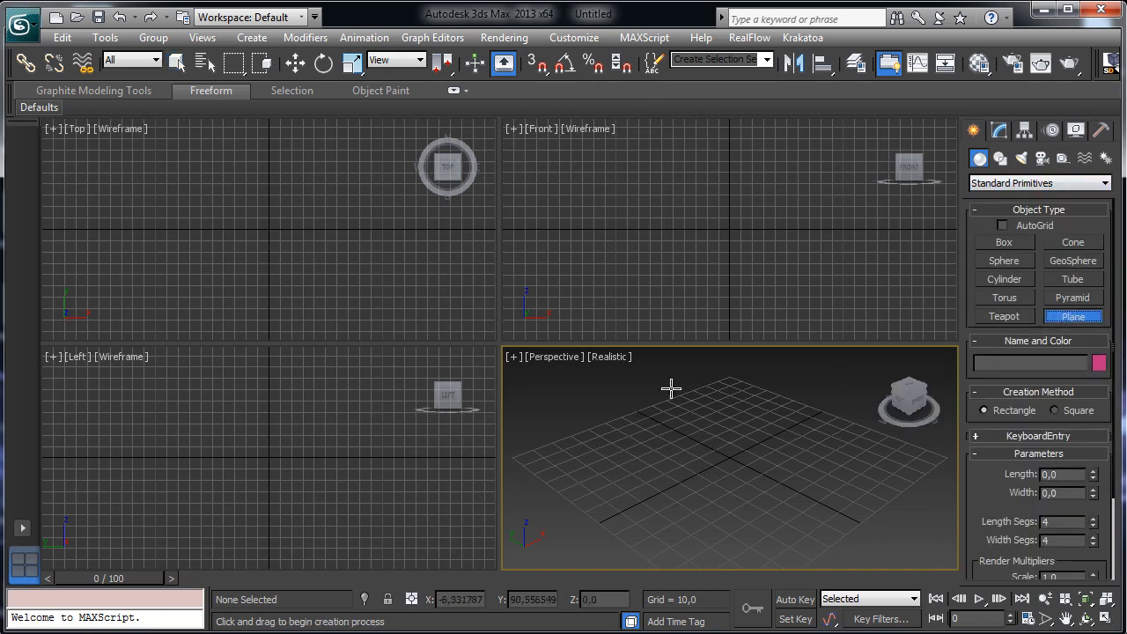
left_click(1008, 245)
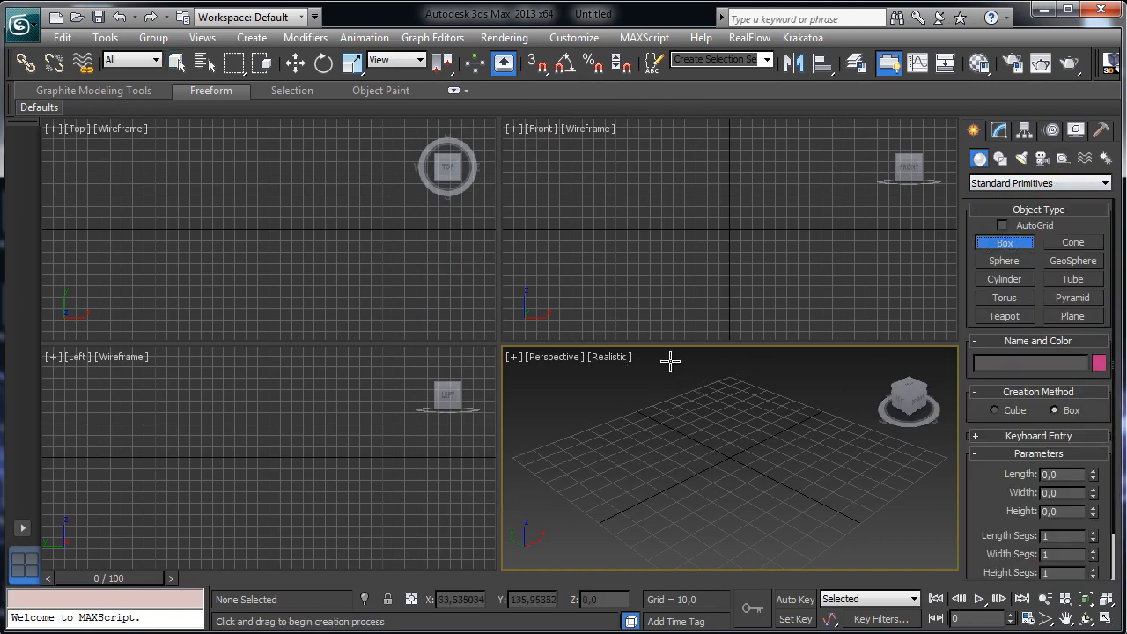
left_click_drag(705, 589, 731, 616)
left_click(735, 623)
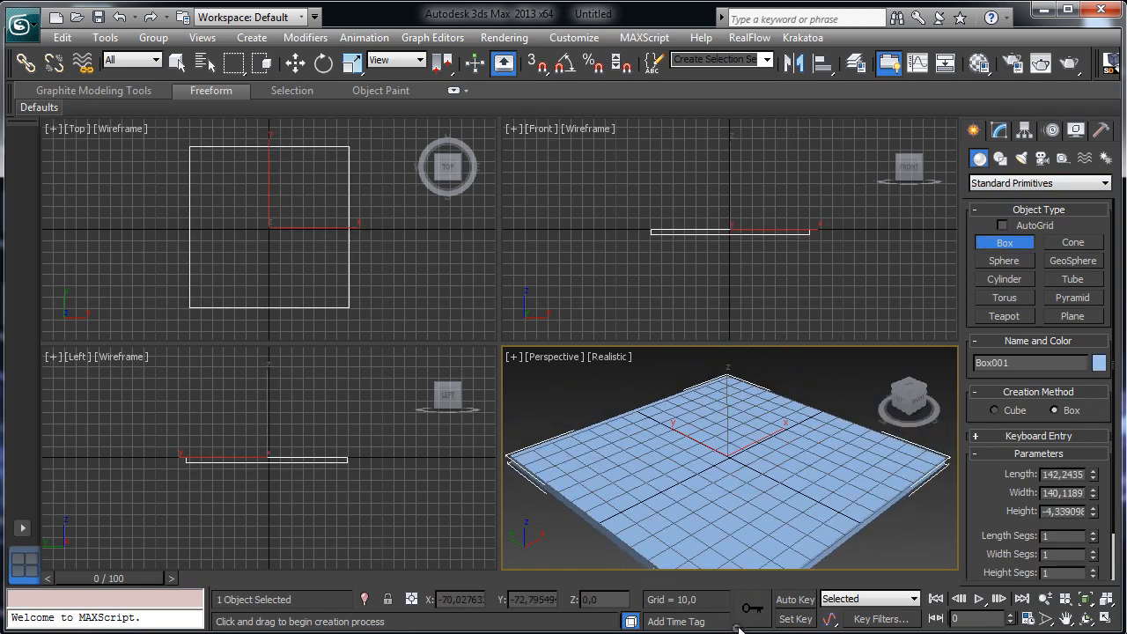
Set the flat box's length and width to 140 and name it Ground
left_click(998, 132)
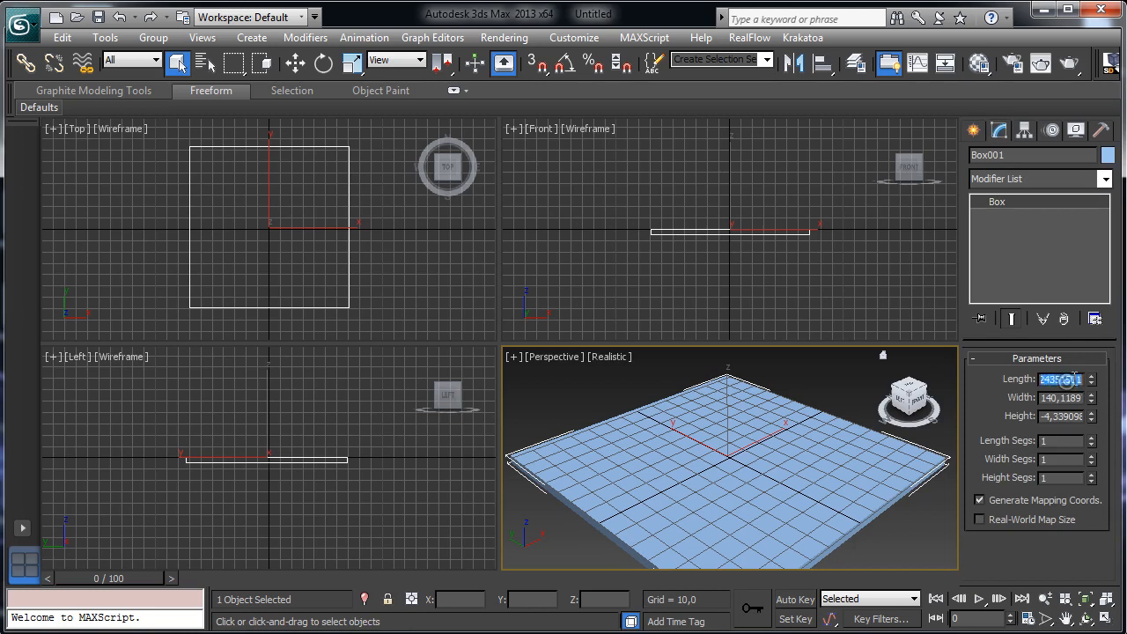
type("140")
key("Tab")
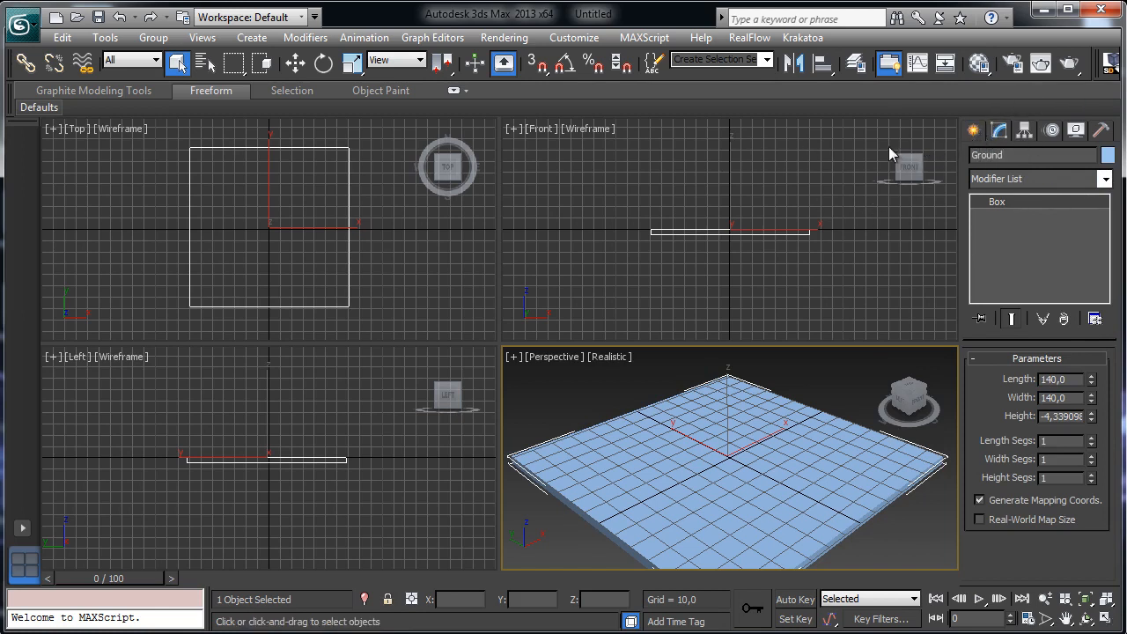
Create a box about 140 long, 106 wide and 83 high on the Ground slab and name it Mountain
left_click(974, 131)
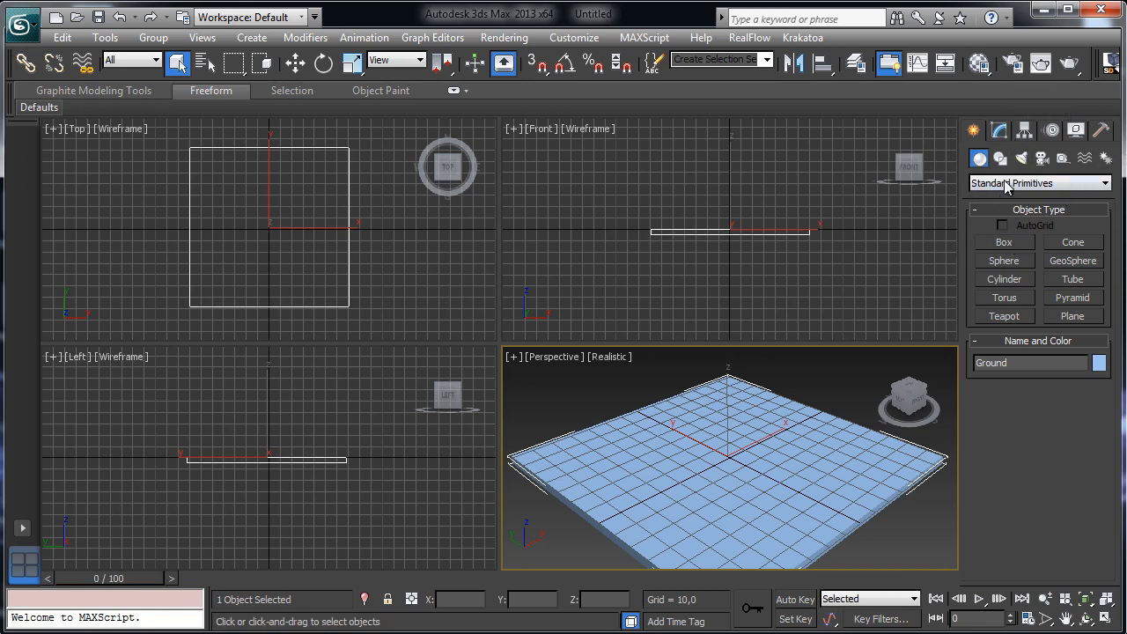
left_click(1003, 243)
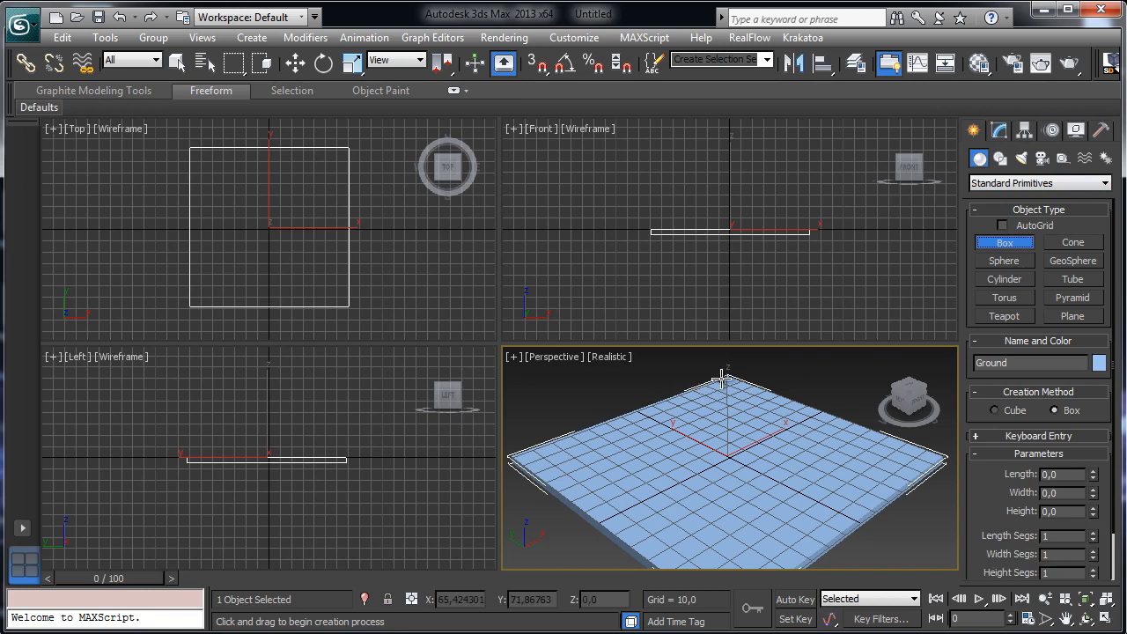
left_click_drag(725, 376, 794, 570)
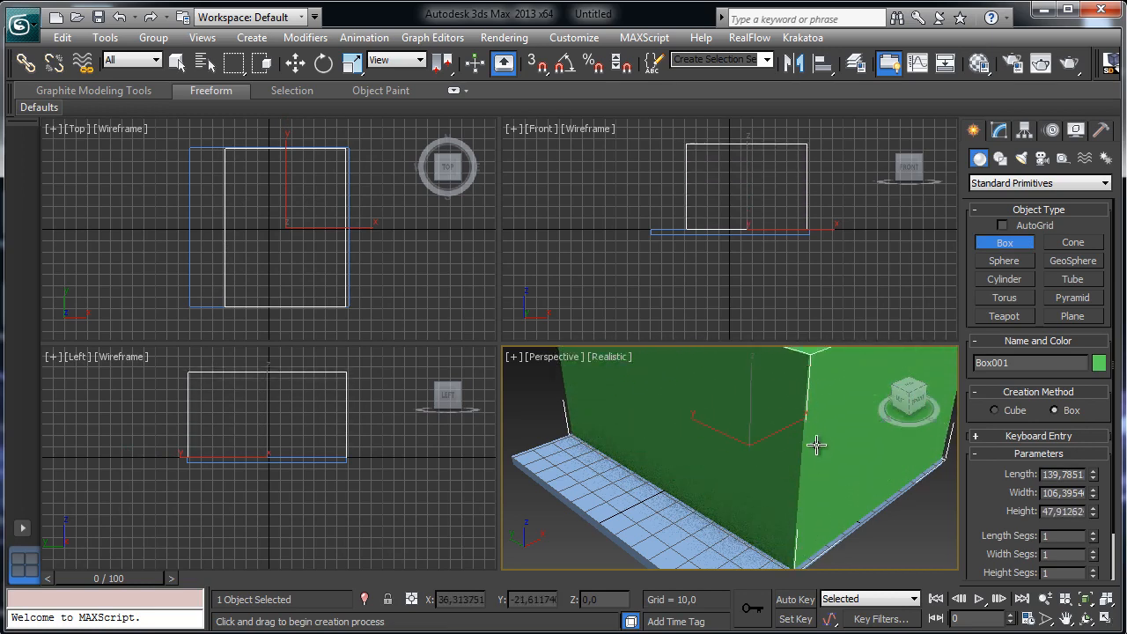
left_click(1104, 619)
left_click(1045, 599)
left_click_drag(618, 387, 736, 322)
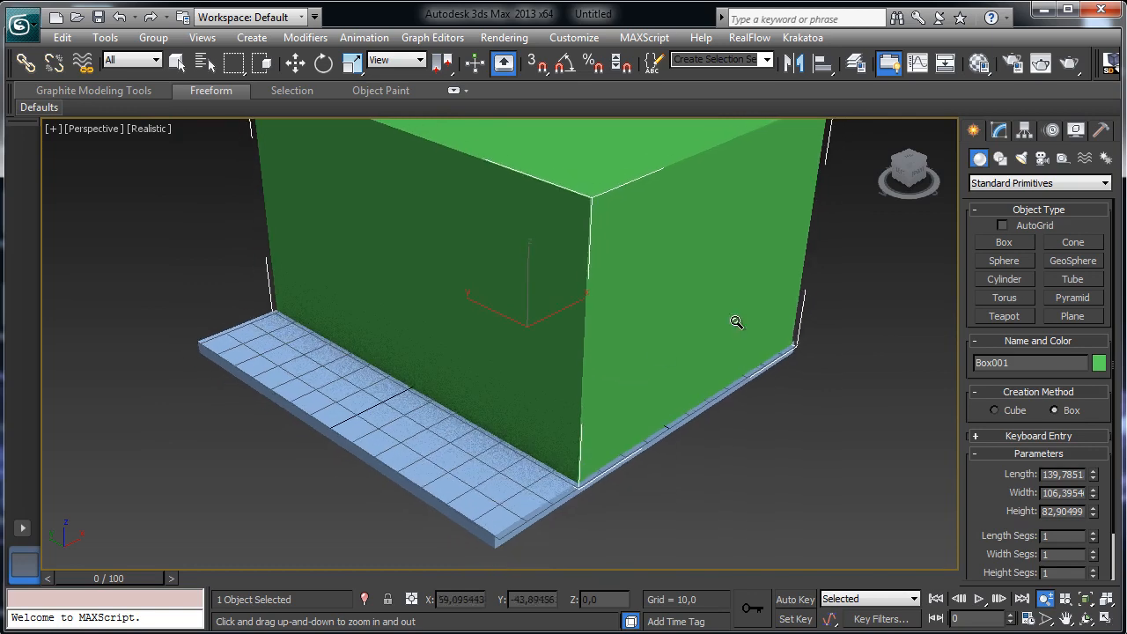
left_click(998, 130)
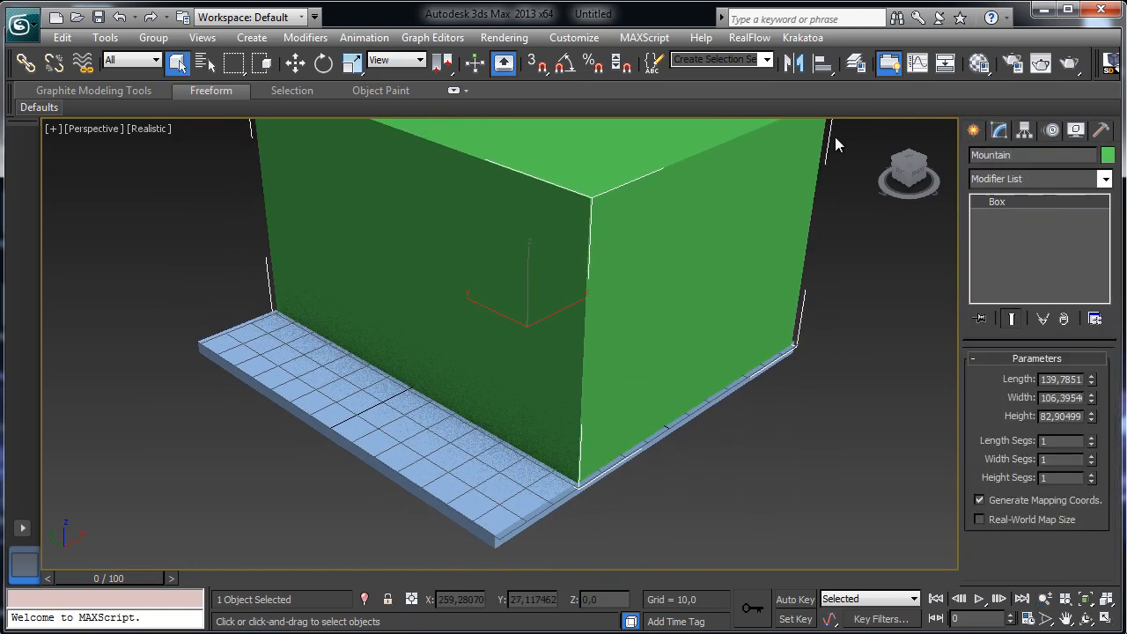
Switch the maximized perspective view's display to Shaded with Edged Faces
left_click(1085, 620)
left_click_drag(476, 352, 704, 416)
left_click(1066, 620)
left_click_drag(579, 370, 557, 552)
left_click(147, 129)
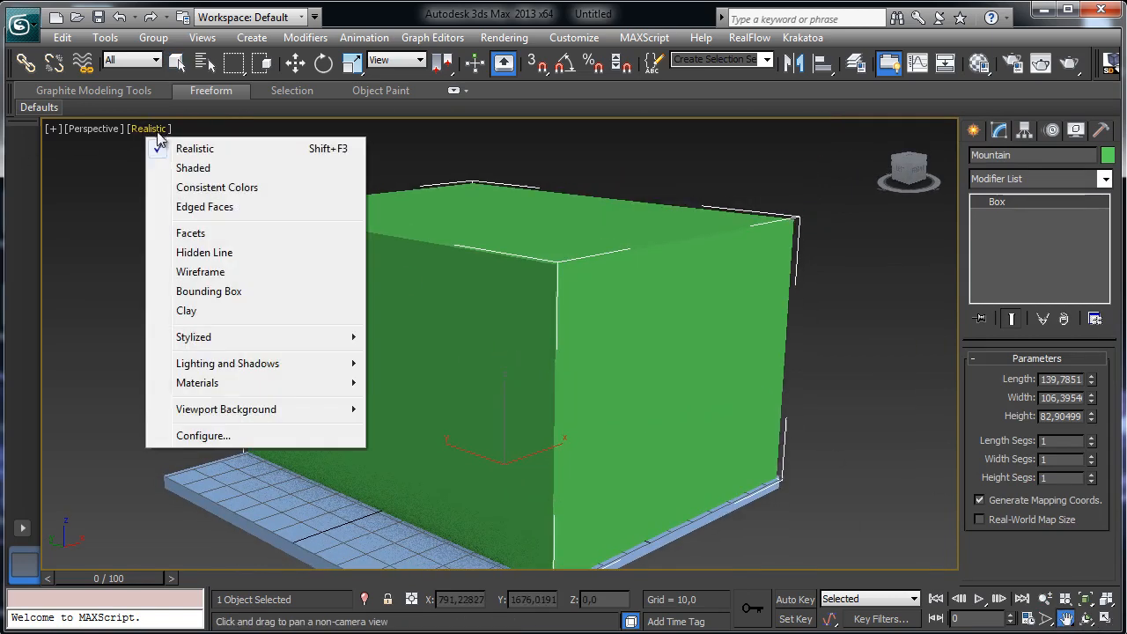
left_click(194, 183)
left_click(175, 63)
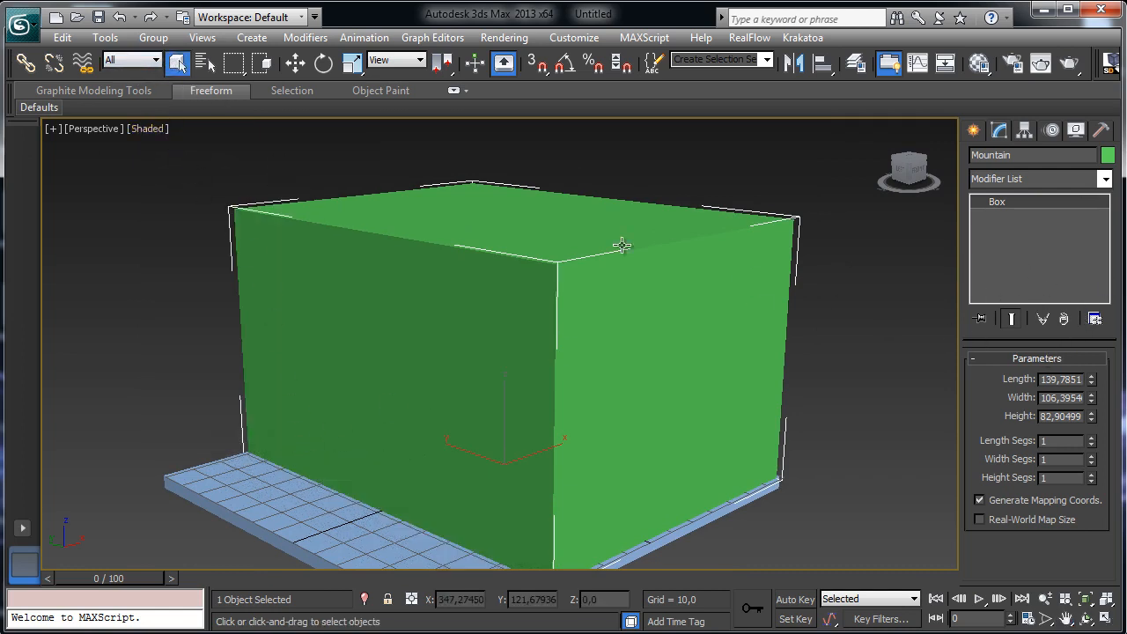
left_click(142, 129)
left_click(185, 206)
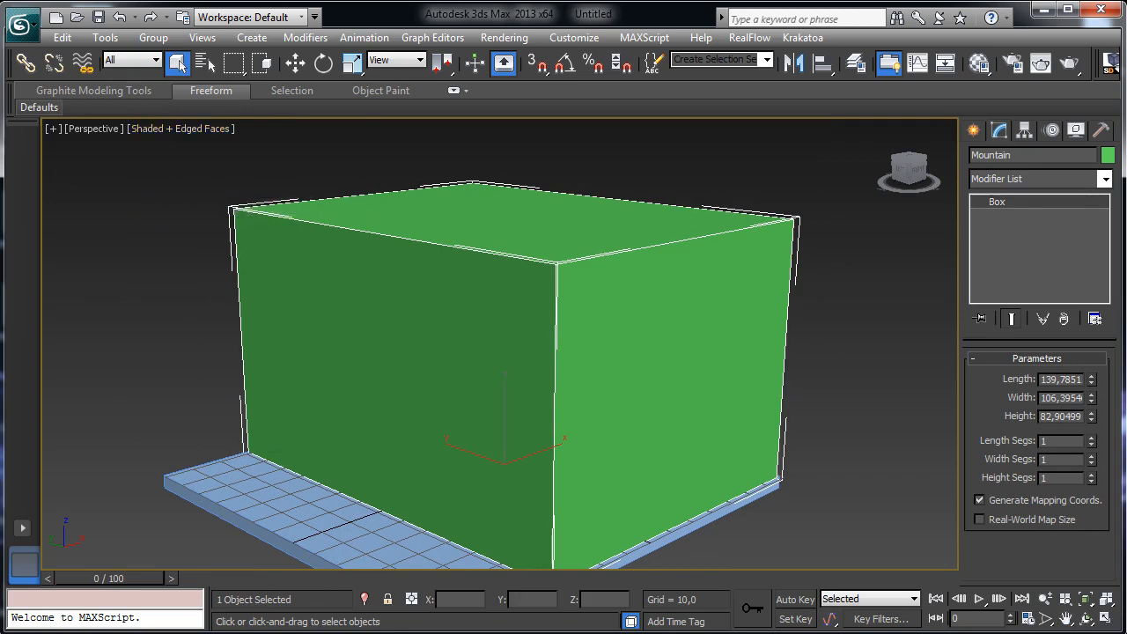
Subdivide the Mountain box into 26 length, 18 width and 14 height segments
left_click_drag(1093, 443, 1089, 379)
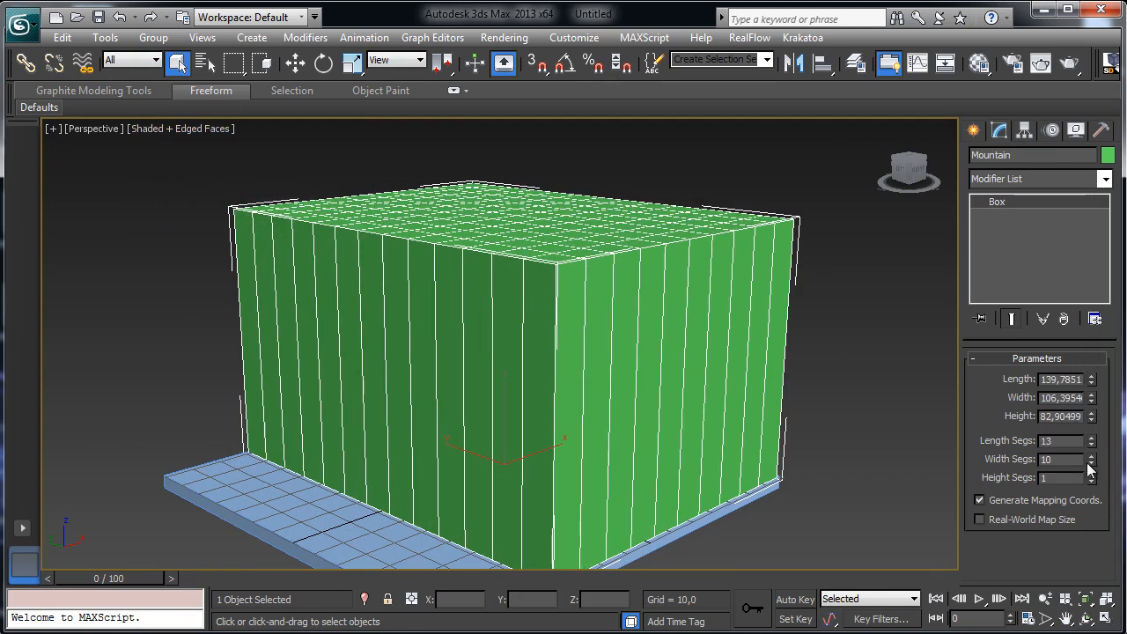
left_click_drag(1092, 475, 1101, 402)
left_click(1043, 599)
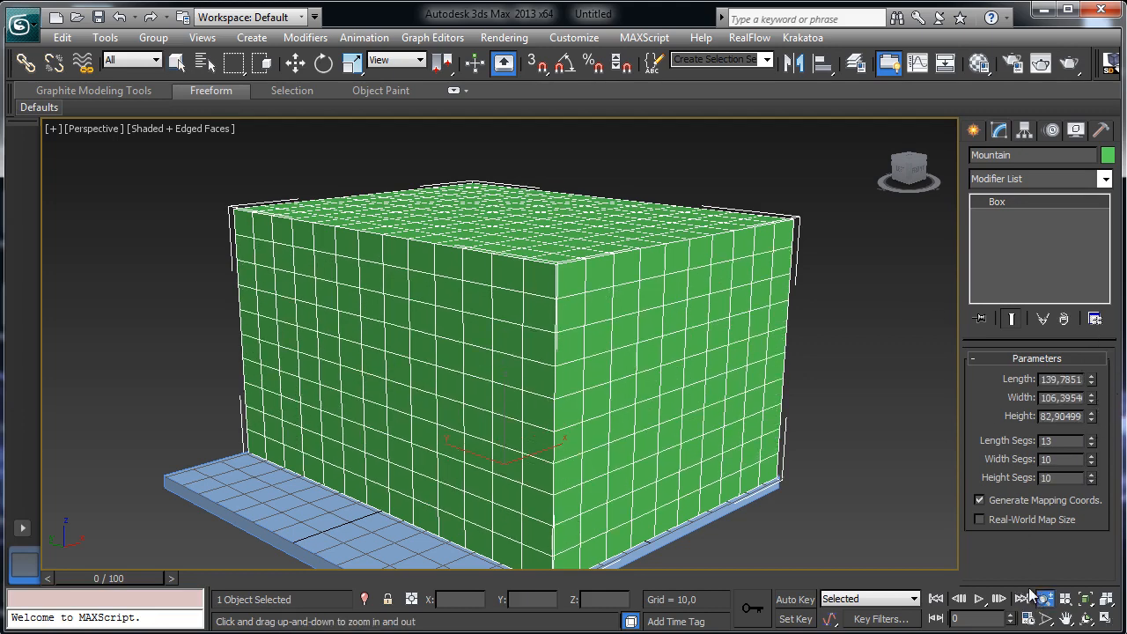
left_click_drag(531, 365, 580, 370)
key("ctrl+r")
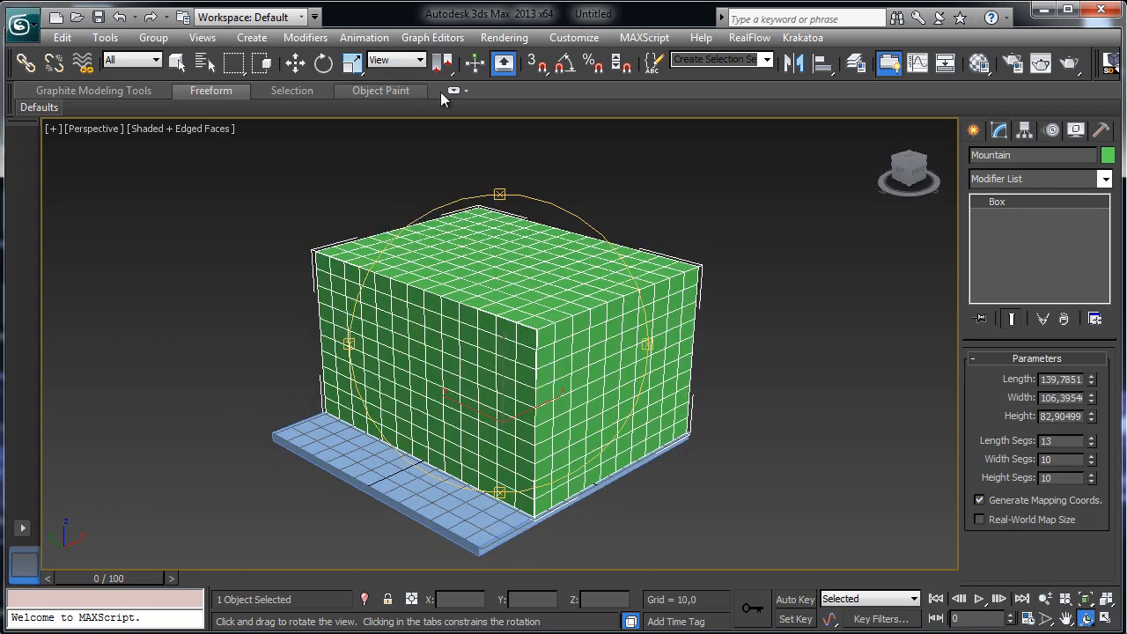
right_click(478, 321)
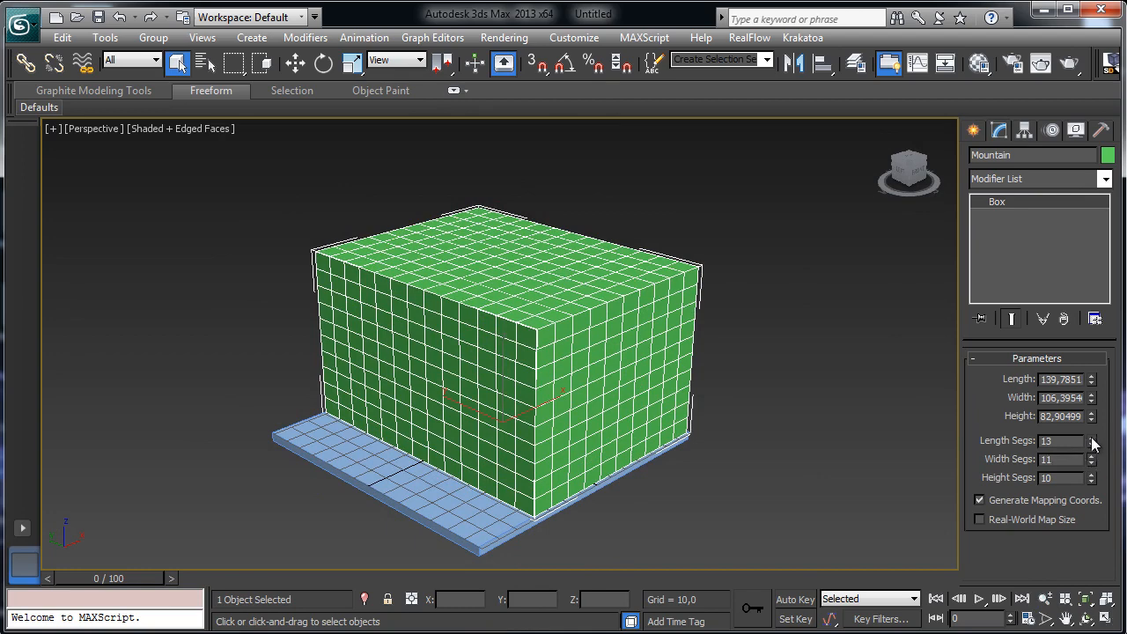
left_click_drag(1092, 456, 1092, 405)
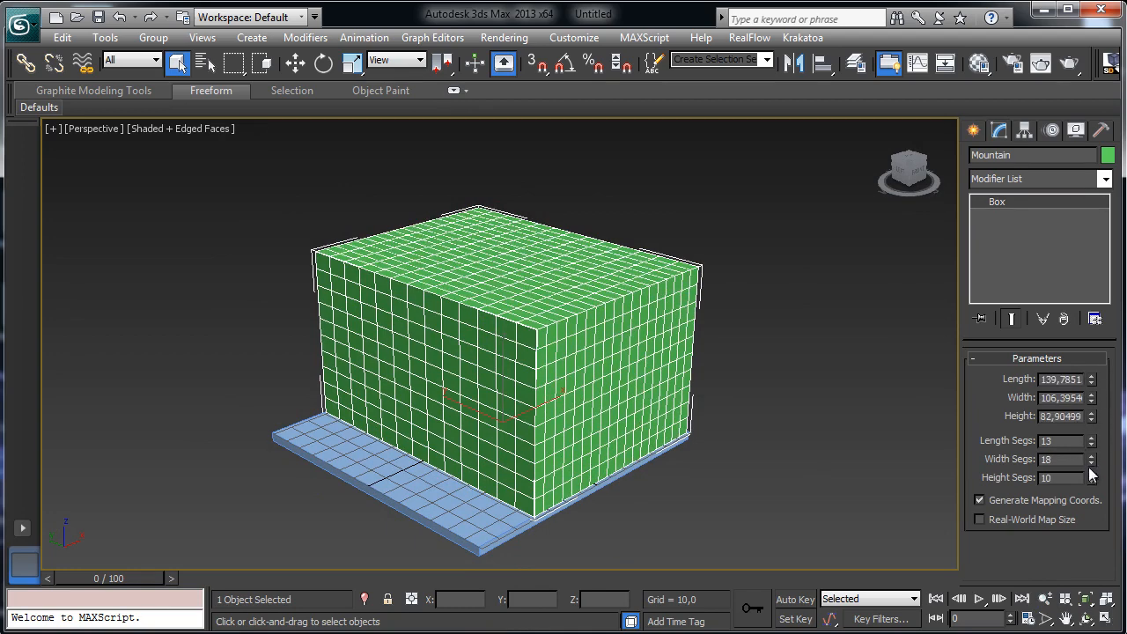
left_click_drag(1092, 475, 1093, 374)
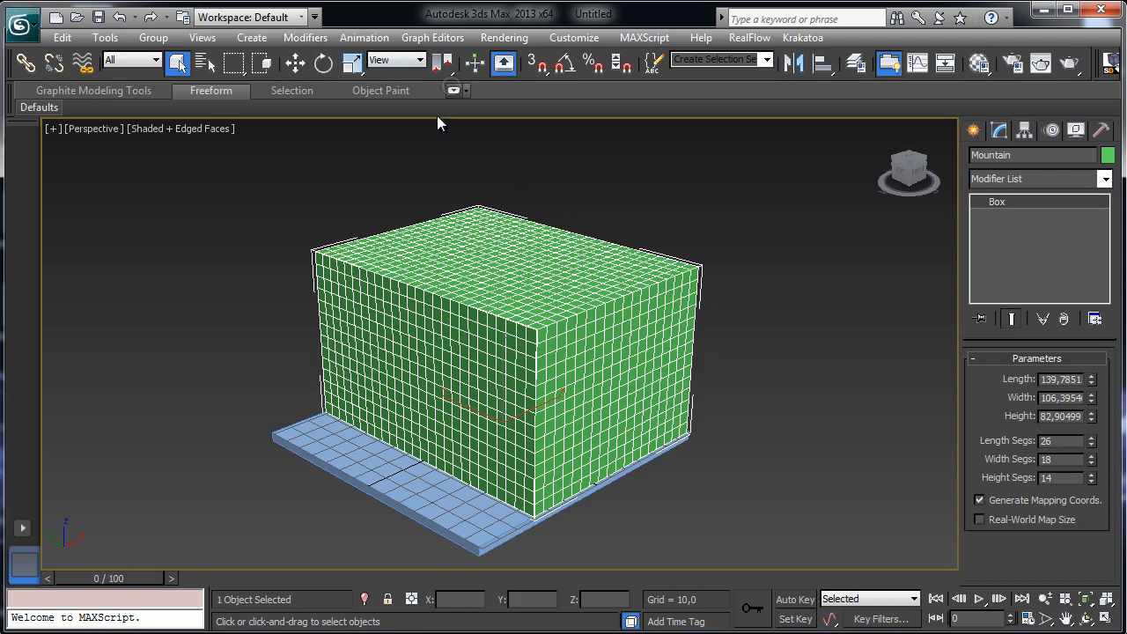
Convert the Mountain box to an Editable Poly
right_click(520, 343)
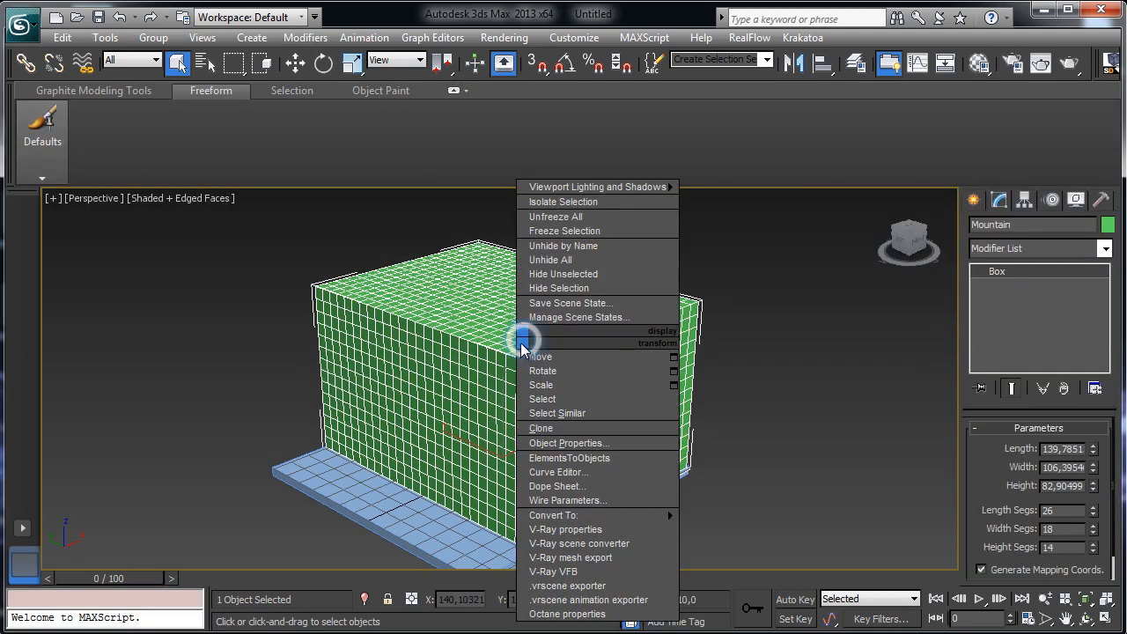
mouse_move(599, 515)
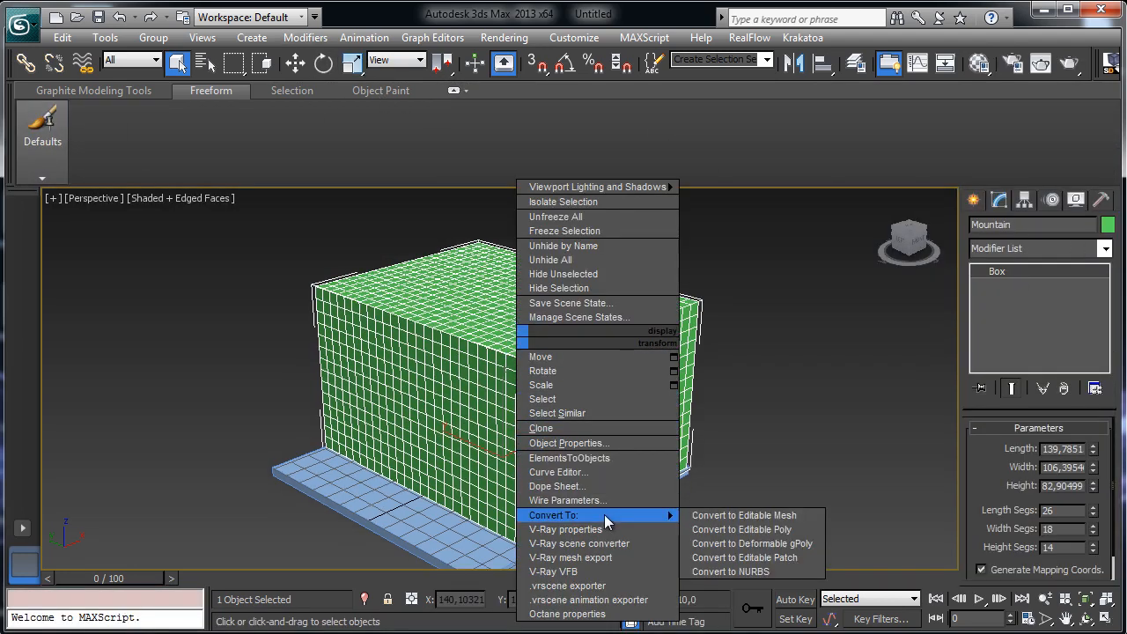
left_click(766, 529)
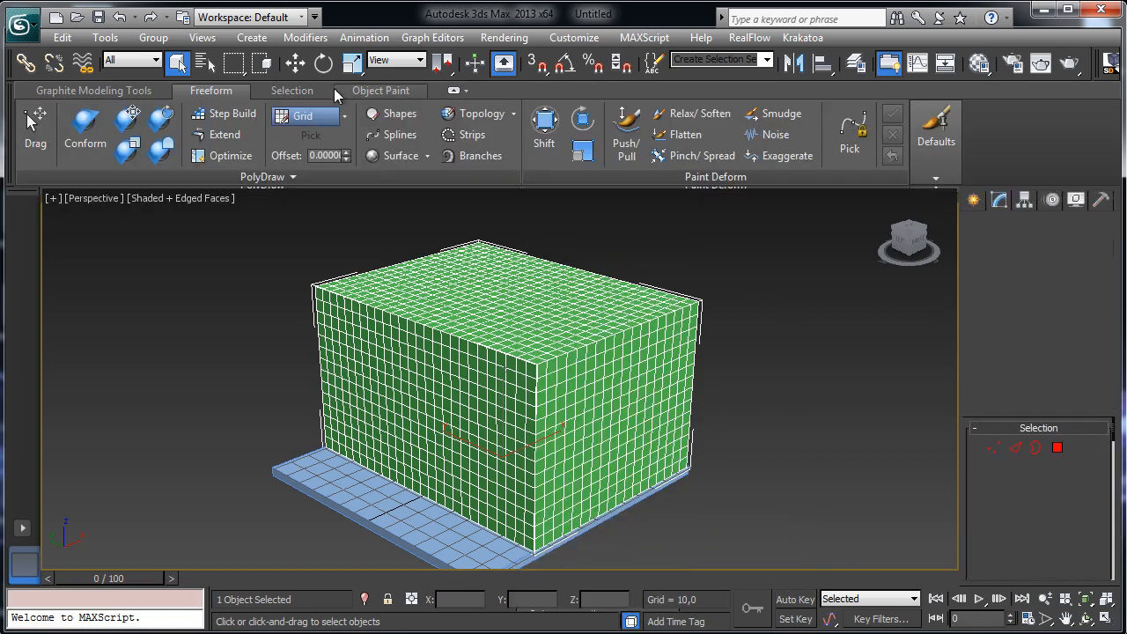
Sculpt the Mountain's top and sides into uneven hills using the Shift deform brush with full strength 20 and falloff 200
left_click(545, 128)
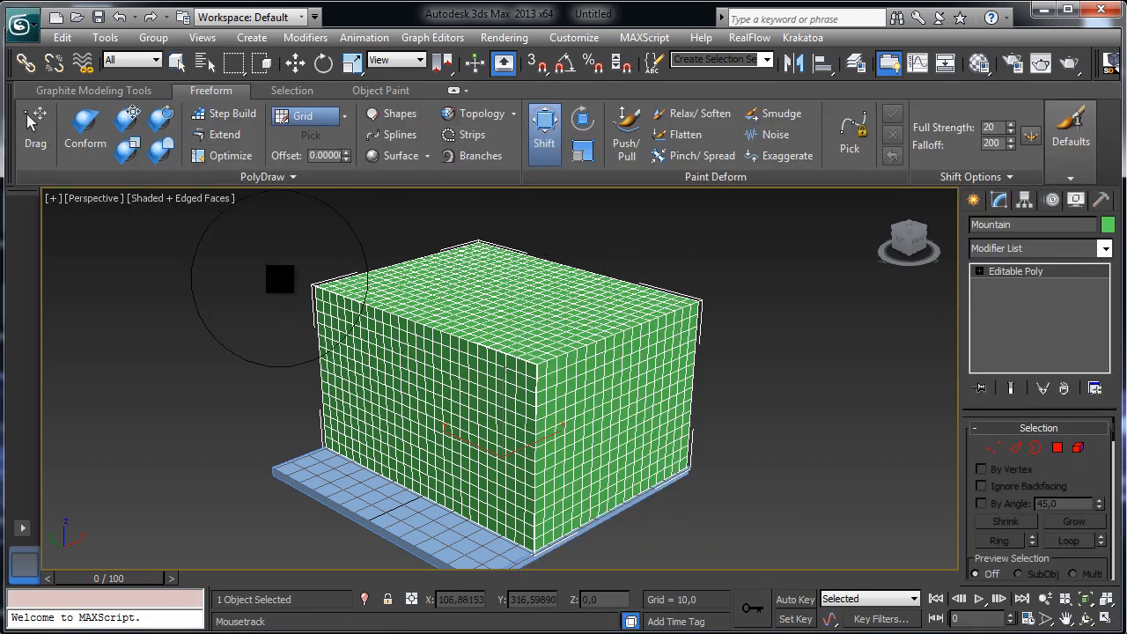
mouse_move(312, 279)
left_mouse_down()
mouse_move(327, 450)
mouse_move(294, 461)
mouse_move(337, 282)
mouse_move(303, 314)
mouse_move(349, 320)
mouse_move(330, 320)
mouse_move(385, 259)
mouse_move(398, 290)
mouse_move(485, 246)
mouse_move(765, 297)
mouse_move(713, 299)
mouse_move(680, 412)
mouse_move(685, 360)
mouse_move(692, 420)
mouse_move(679, 455)
mouse_move(692, 443)
mouse_move(675, 320)
mouse_move(609, 309)
mouse_move(586, 274)
mouse_move(539, 306)
mouse_move(470, 241)
mouse_move(463, 300)
mouse_move(478, 280)
mouse_move(596, 277)
mouse_move(599, 243)
mouse_move(541, 377)
mouse_move(529, 372)
mouse_move(533, 390)
left_mouse_up()
left_click(1086, 619)
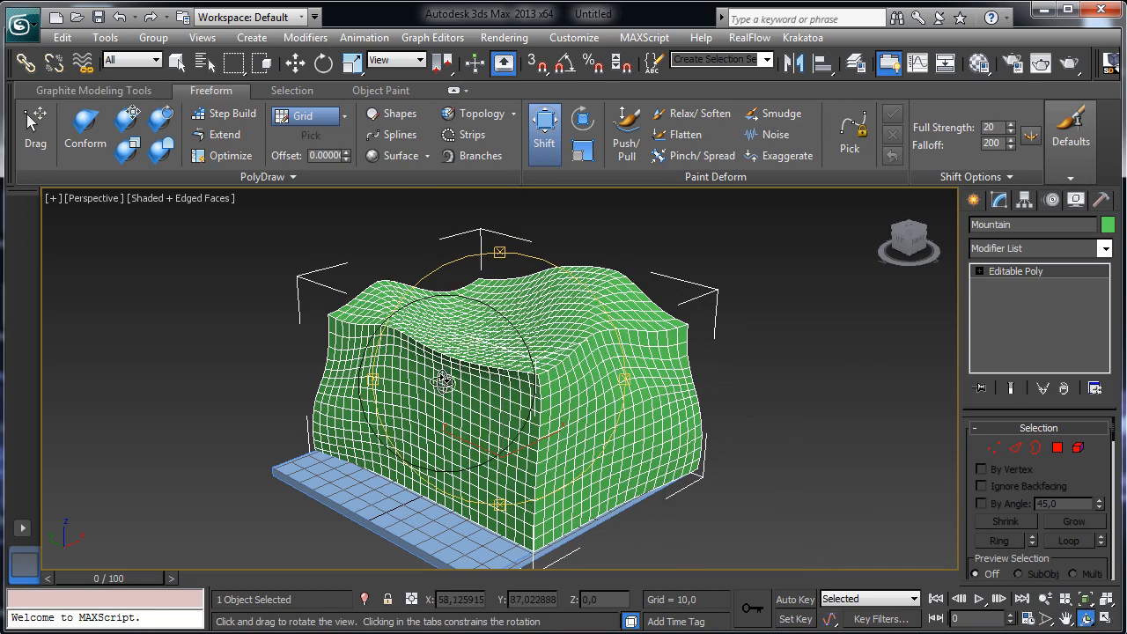
mouse_move(423, 374)
left_mouse_down()
mouse_move(367, 350)
mouse_move(365, 360)
mouse_move(379, 339)
mouse_move(430, 347)
mouse_move(428, 314)
mouse_move(481, 313)
mouse_move(413, 344)
mouse_move(388, 420)
mouse_move(425, 443)
mouse_move(432, 333)
mouse_move(536, 361)
left_mouse_up()
left_click(544, 124)
left_click(544, 123)
left_click(1085, 621)
left_click_drag(417, 394, 467, 291)
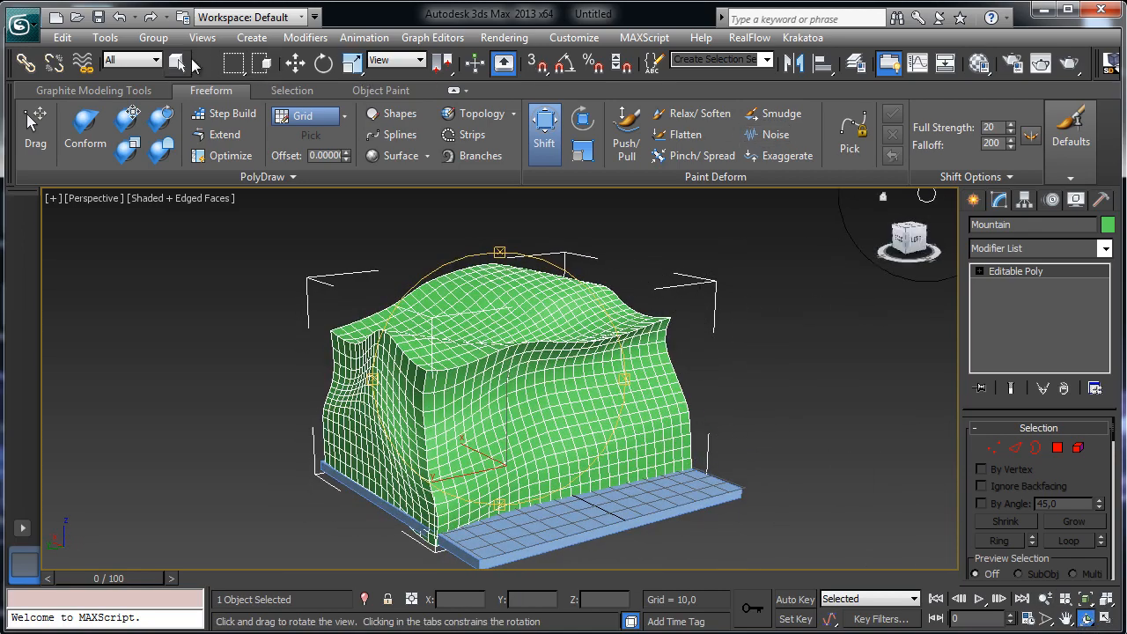
key("w")
Add a Relax modifier to the Mountain with relax value 1.0 and 3 iterations
left_click(1105, 248)
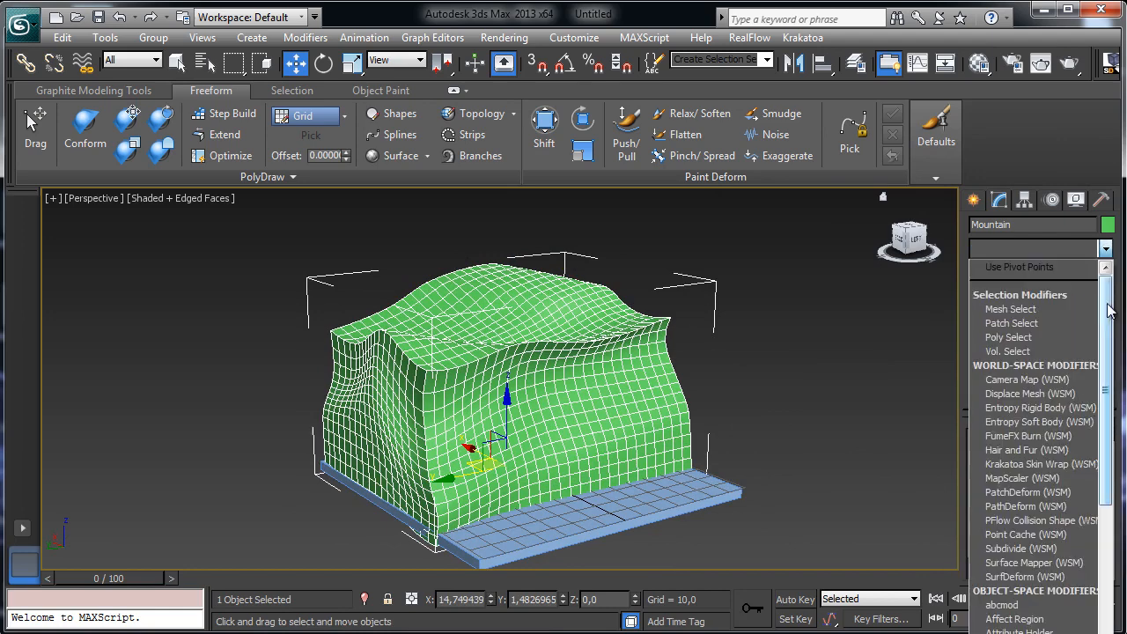
scroll(1056, 528, "down", 15)
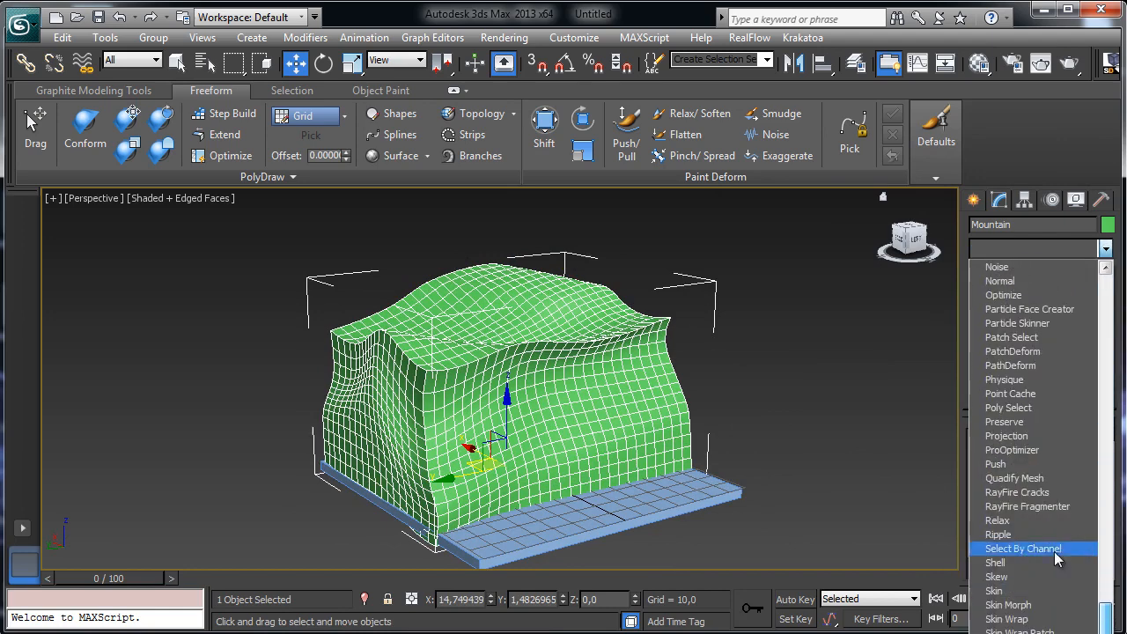
left_click(1021, 520)
left_click_drag(1099, 450, 1092, 349)
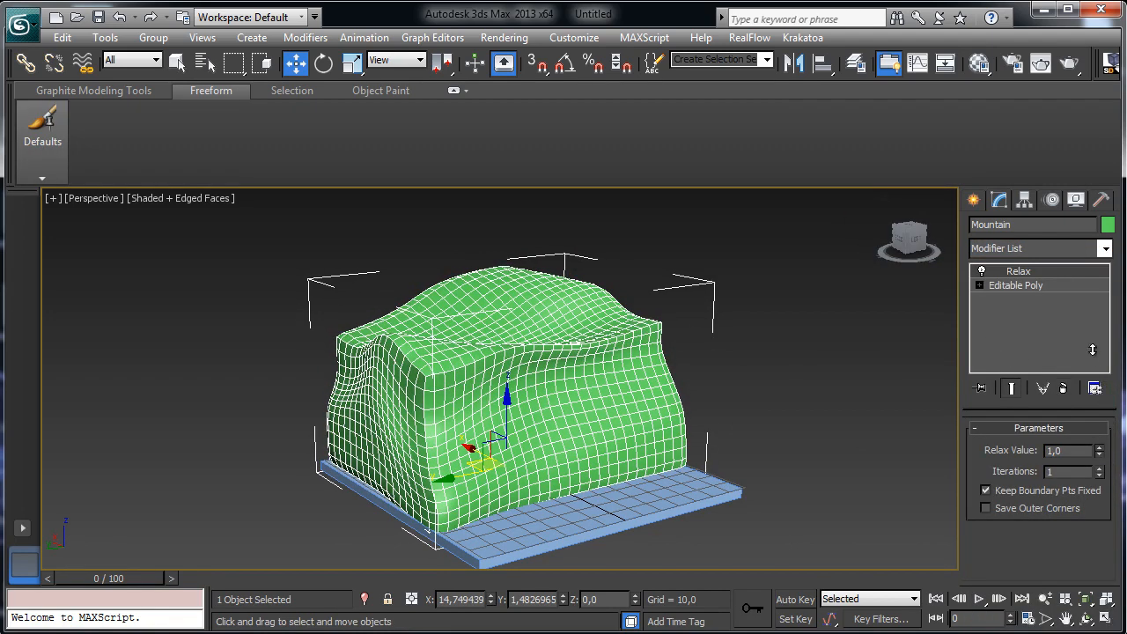
left_click(1100, 471)
left_click(1100, 471)
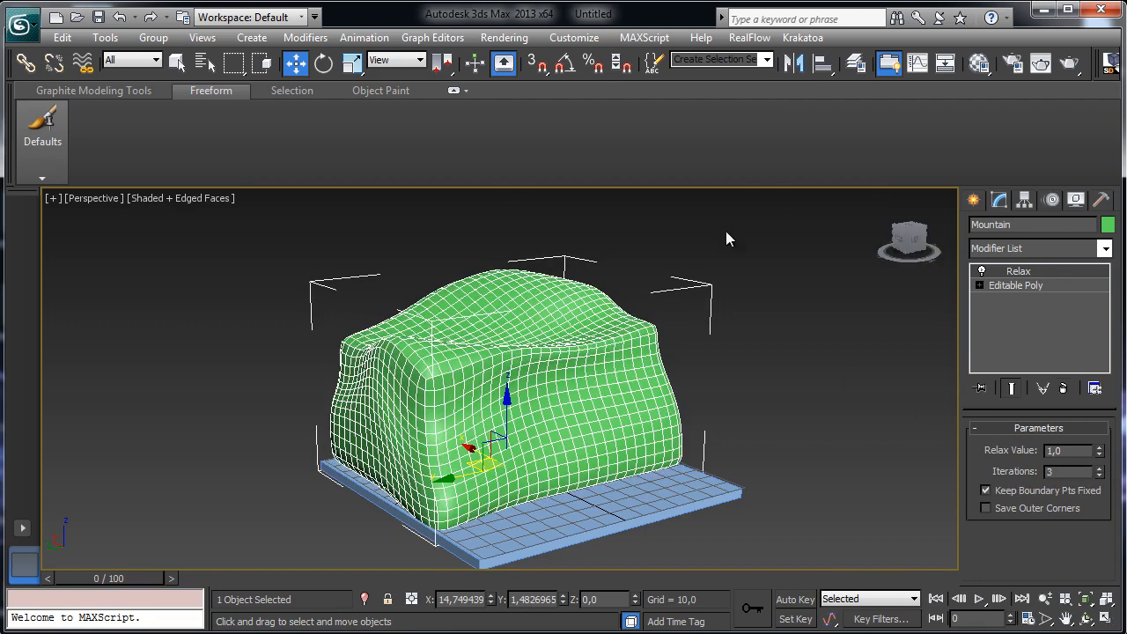
Add a Noise modifier above Relax on the Mountain and enable Fractal
left_click(1105, 248)
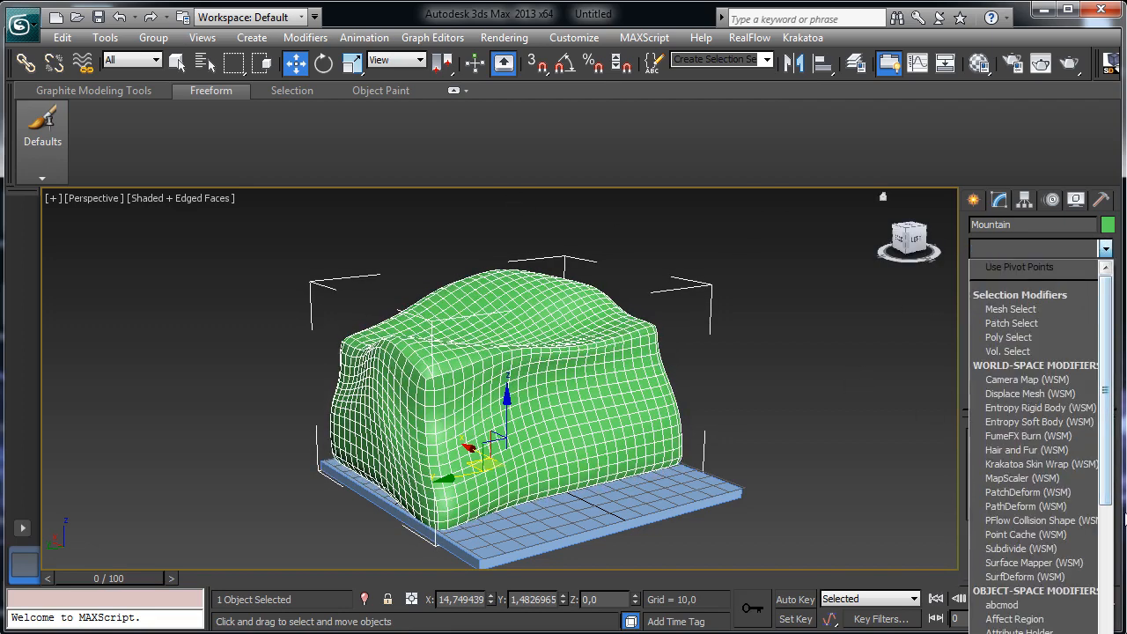
left_click_drag(1109, 457, 1107, 633)
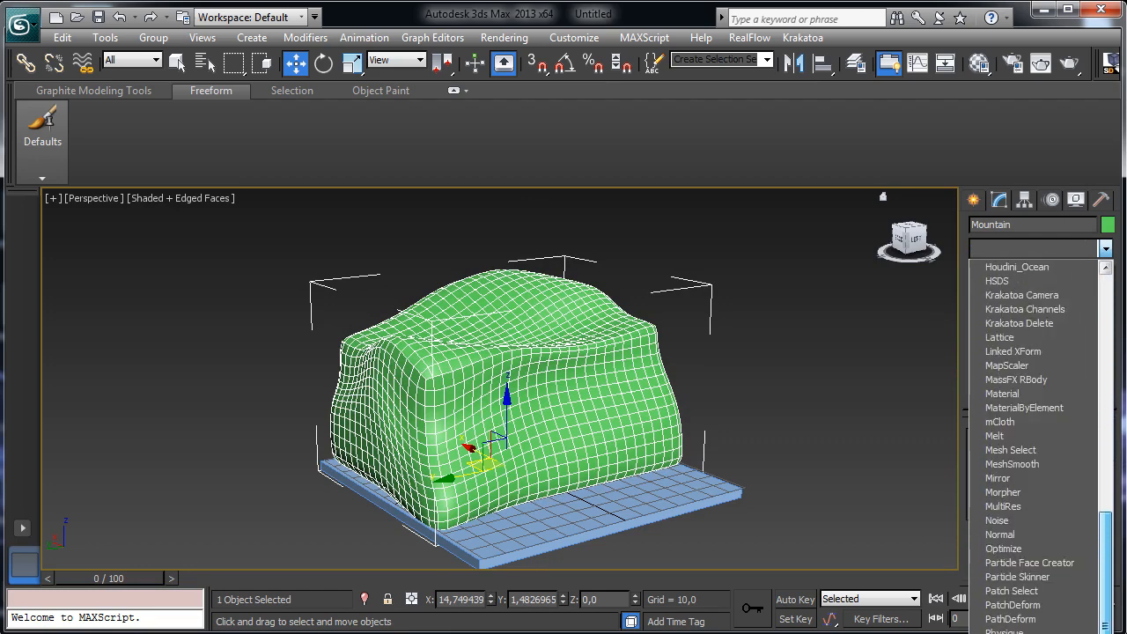
left_click(997, 521)
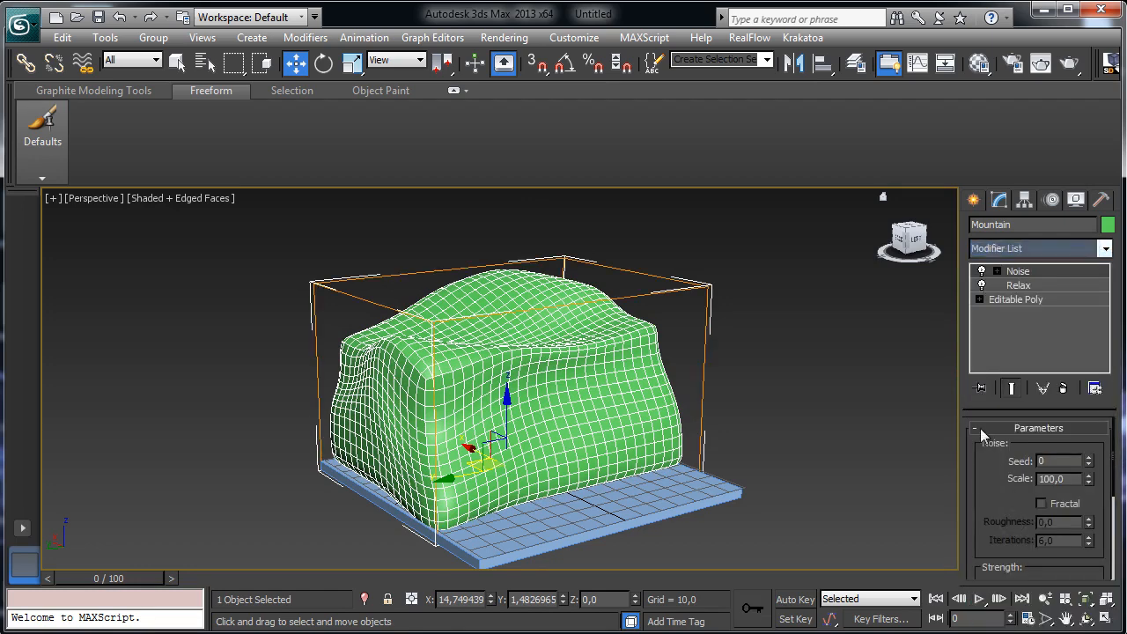
left_click(1086, 619)
left_click_drag(505, 404, 546, 401)
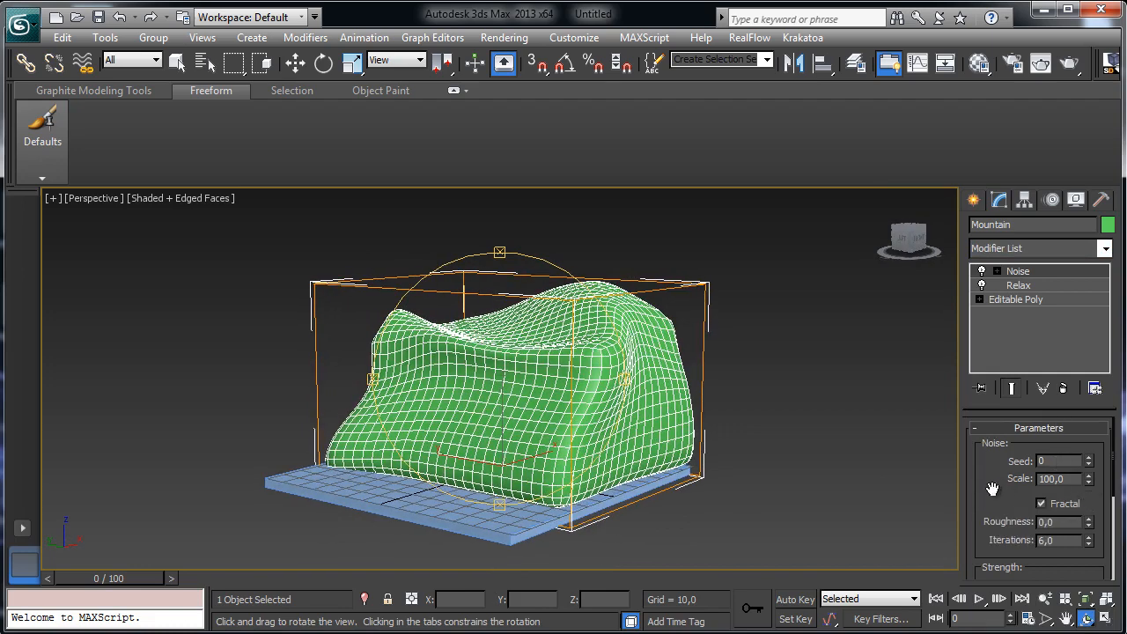
Set the Mountain's Noise strength to about 31.3 on X, 11.4 on Y and 14.9 on Z
left_click_drag(993, 489, 998, 377)
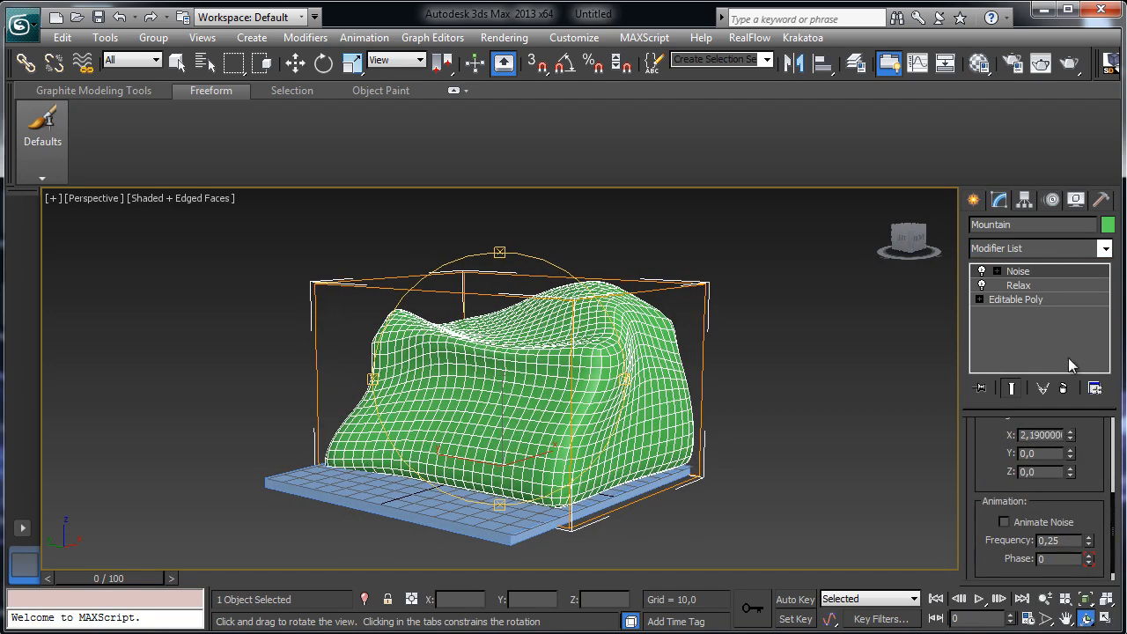
left_click_drag(1073, 435, 1067, 356, "ctrl")
left_click_drag(1073, 458, 1082, 247)
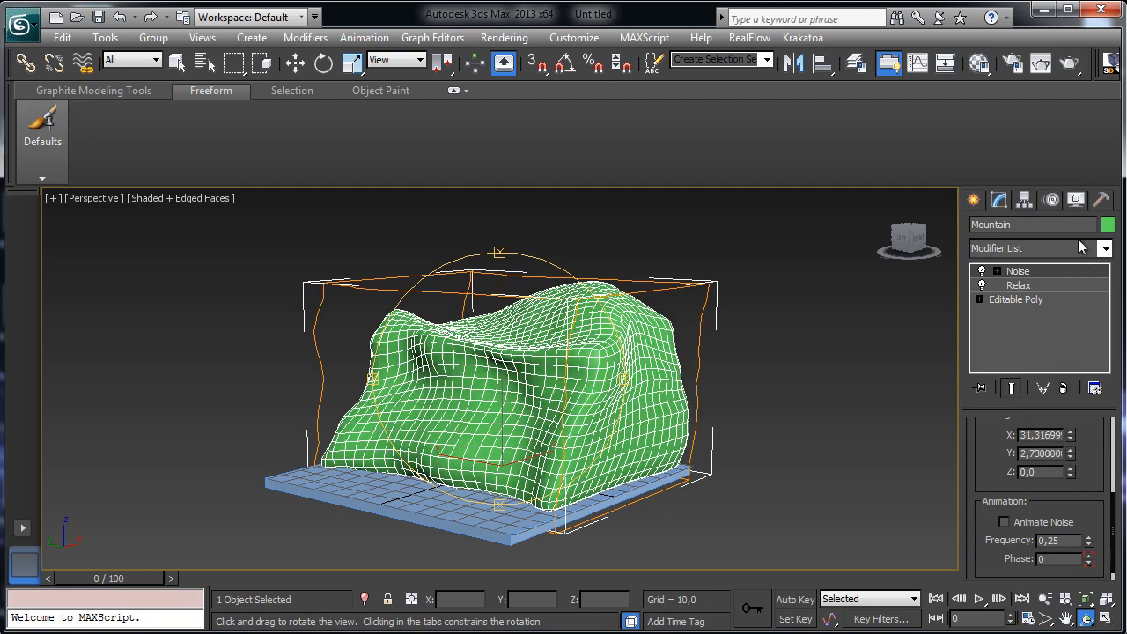
left_click_drag(1073, 456, 1026, 185)
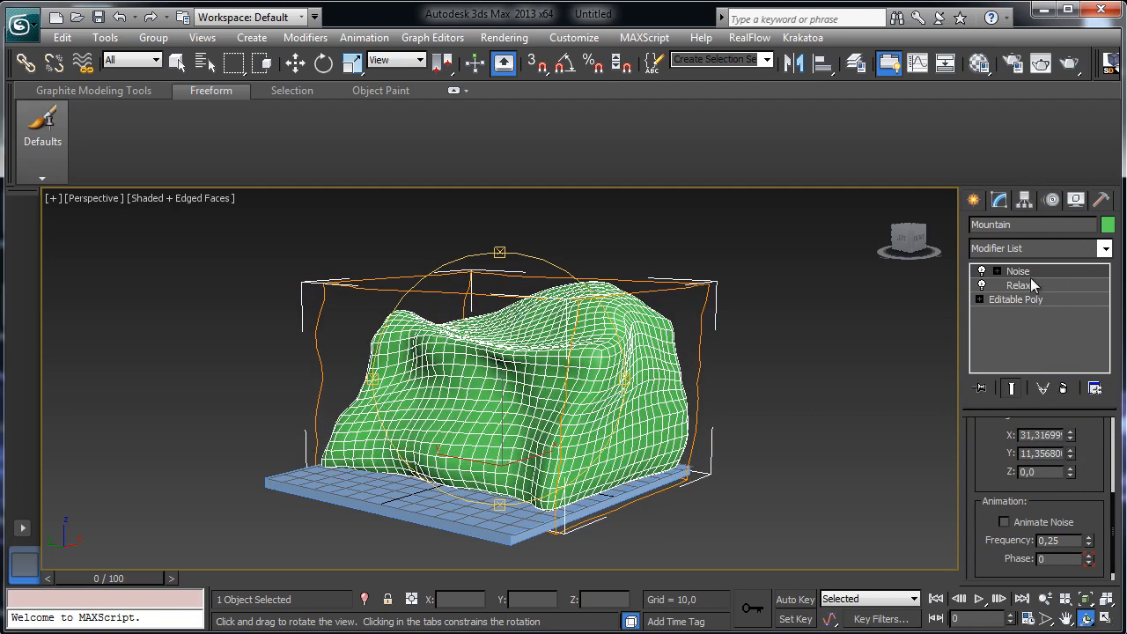
left_click_drag(1071, 473, 1060, 415)
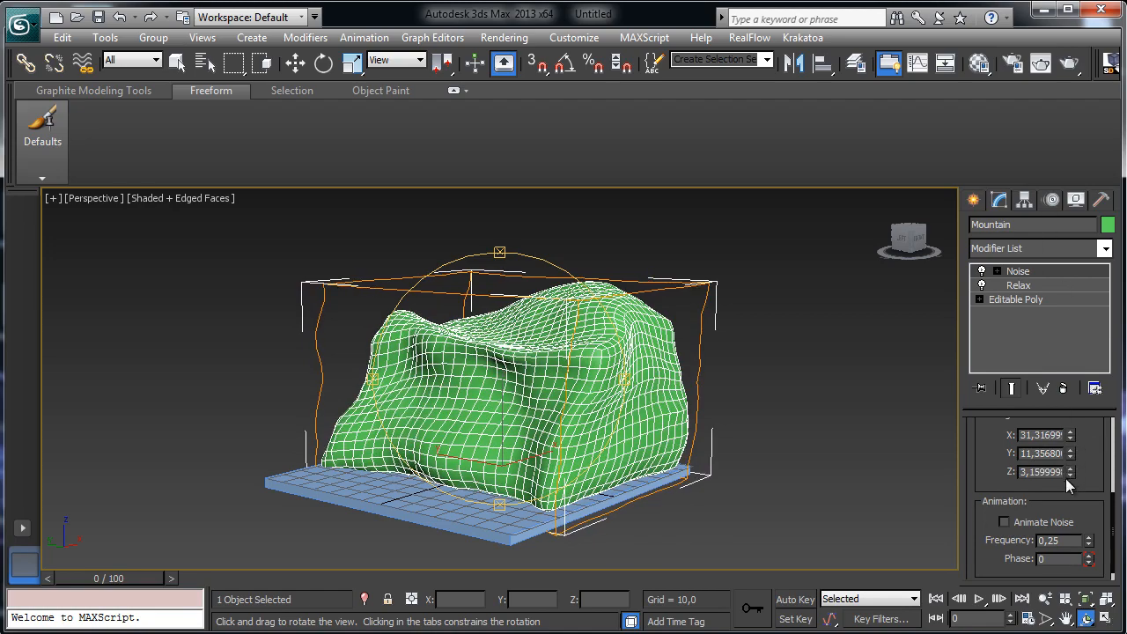
left_click_drag(1065, 480, 1059, 152)
Add an Edit Poly modifier above Noise on the Mountain
left_click_drag(468, 375, 590, 378)
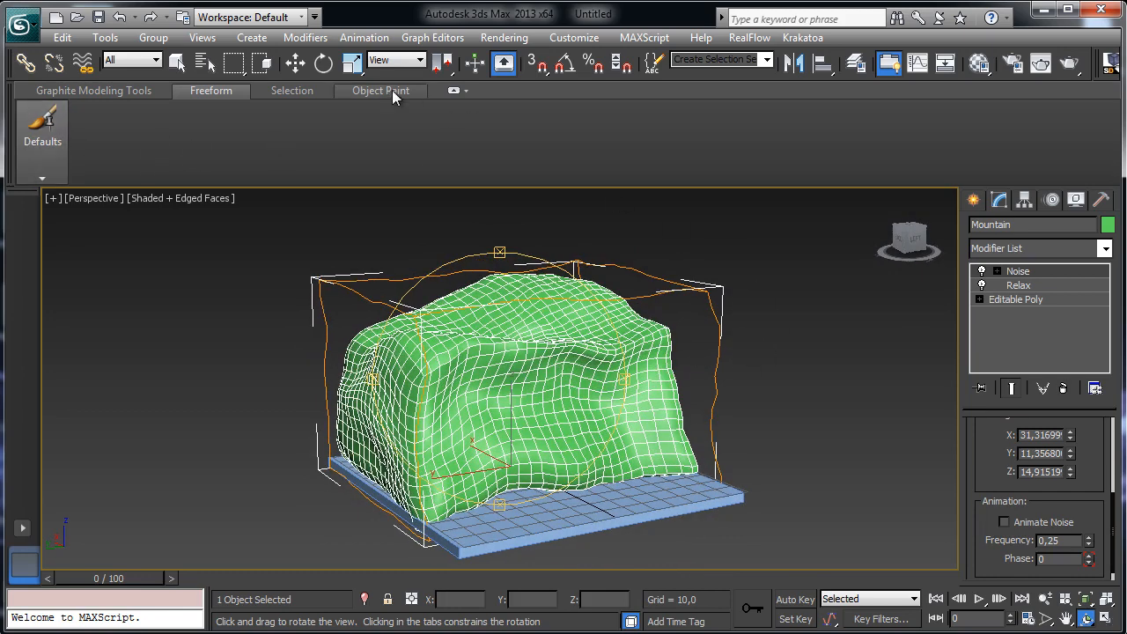
left_click(1104, 249)
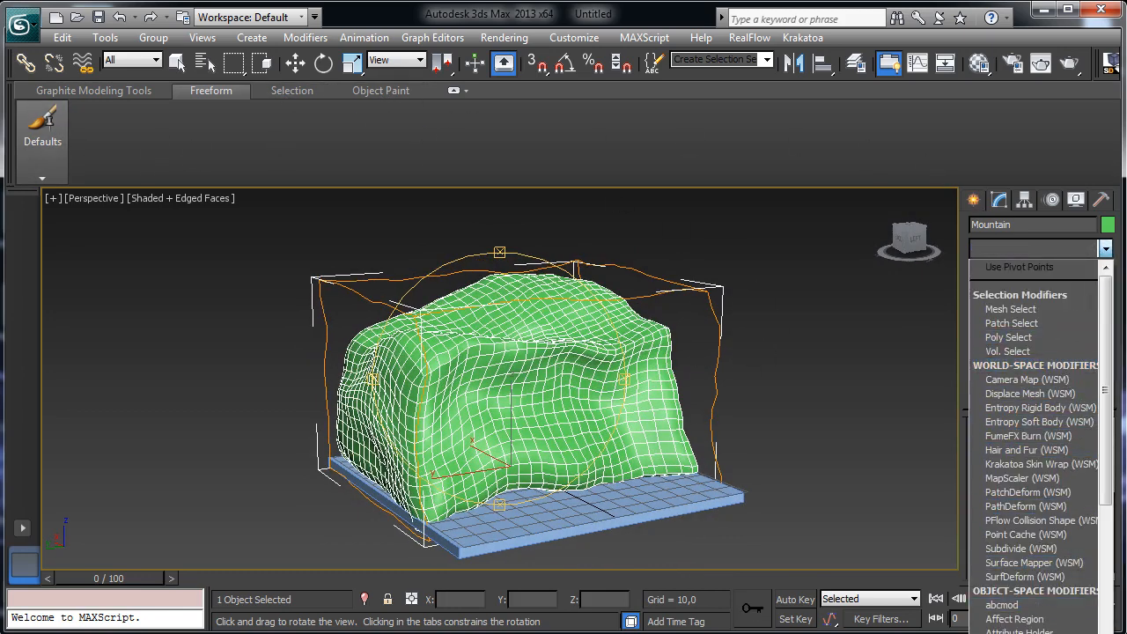
left_click(1021, 633)
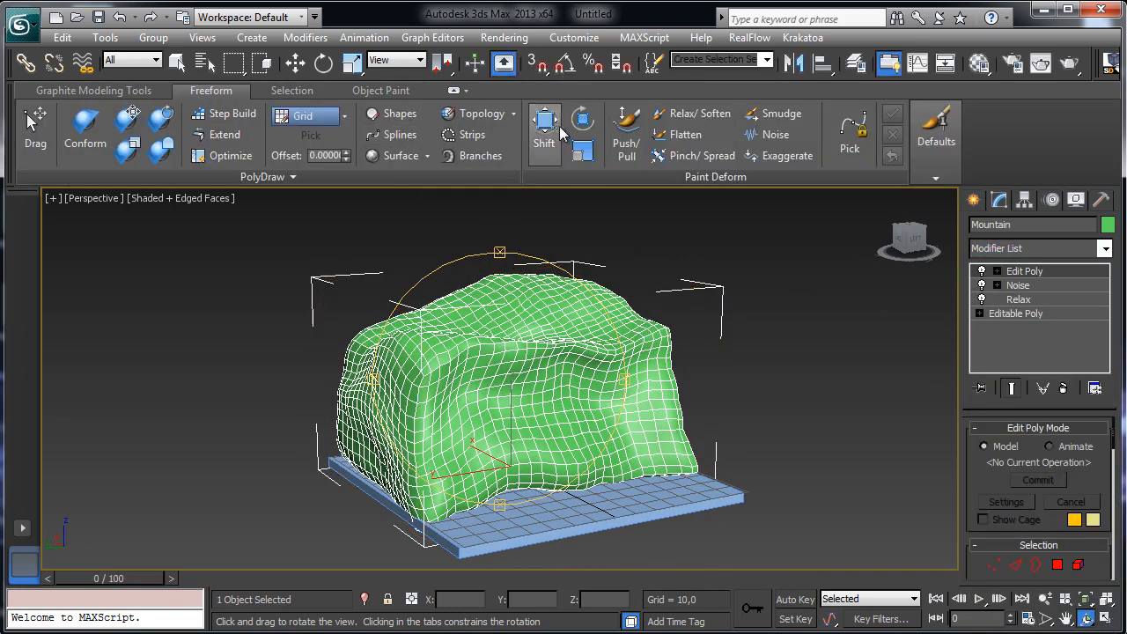
Flatten parts of the Mountain's upper edge and front corner with the Flatten brush at size 20 and strength 1.0
left_click(1045, 598)
left_click_drag(482, 398, 483, 375)
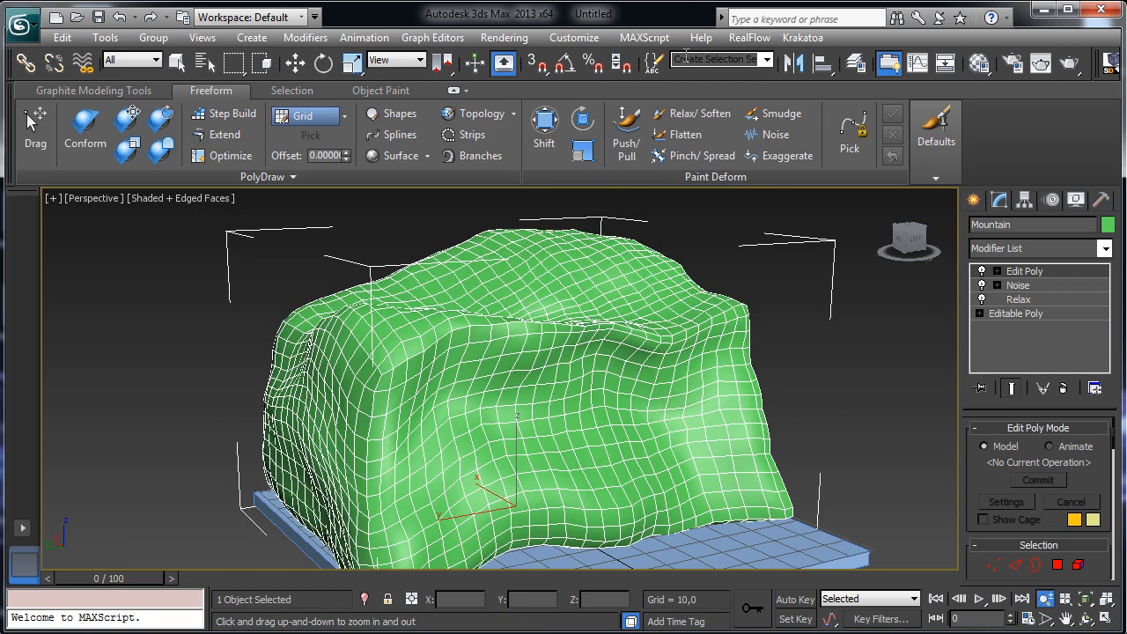
left_click(687, 136)
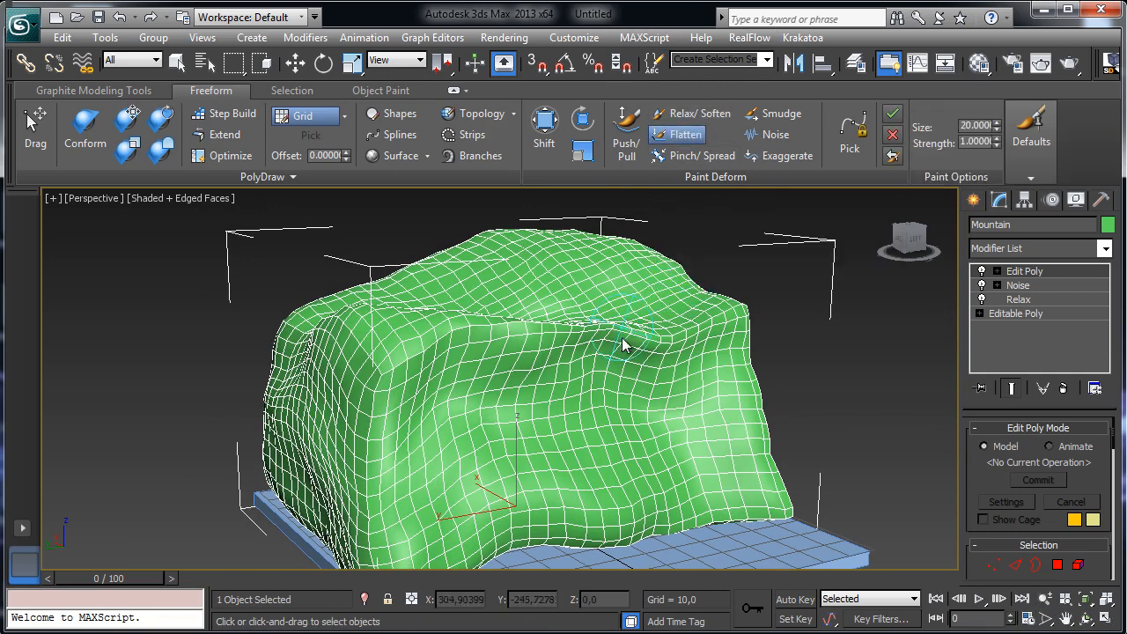
mouse_move(623, 346)
left_mouse_down()
mouse_move(750, 308)
mouse_move(692, 278)
left_mouse_up()
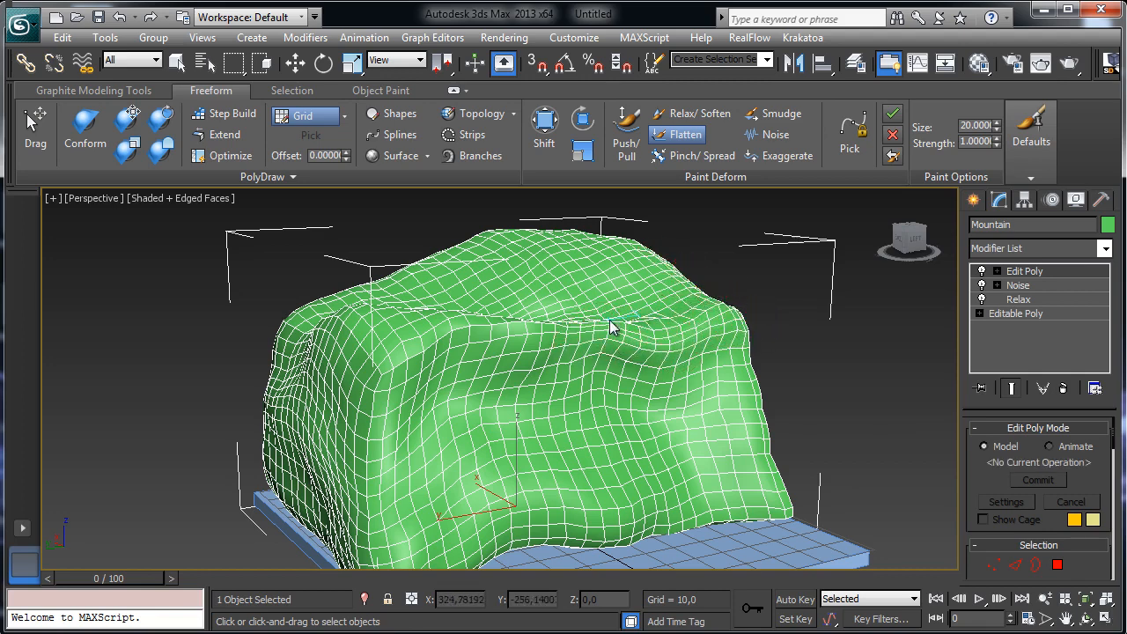
mouse_move(439, 335)
left_mouse_down()
mouse_move(480, 325)
mouse_move(384, 363)
mouse_move(402, 372)
mouse_move(441, 335)
mouse_move(611, 325)
mouse_move(496, 324)
mouse_move(665, 322)
mouse_move(714, 348)
mouse_move(502, 344)
mouse_move(320, 322)
mouse_move(372, 348)
mouse_move(322, 326)
mouse_move(338, 354)
mouse_move(321, 369)
mouse_move(274, 324)
mouse_move(285, 335)
mouse_move(358, 322)
mouse_move(392, 333)
mouse_move(365, 398)
mouse_move(376, 435)
left_mouse_up()
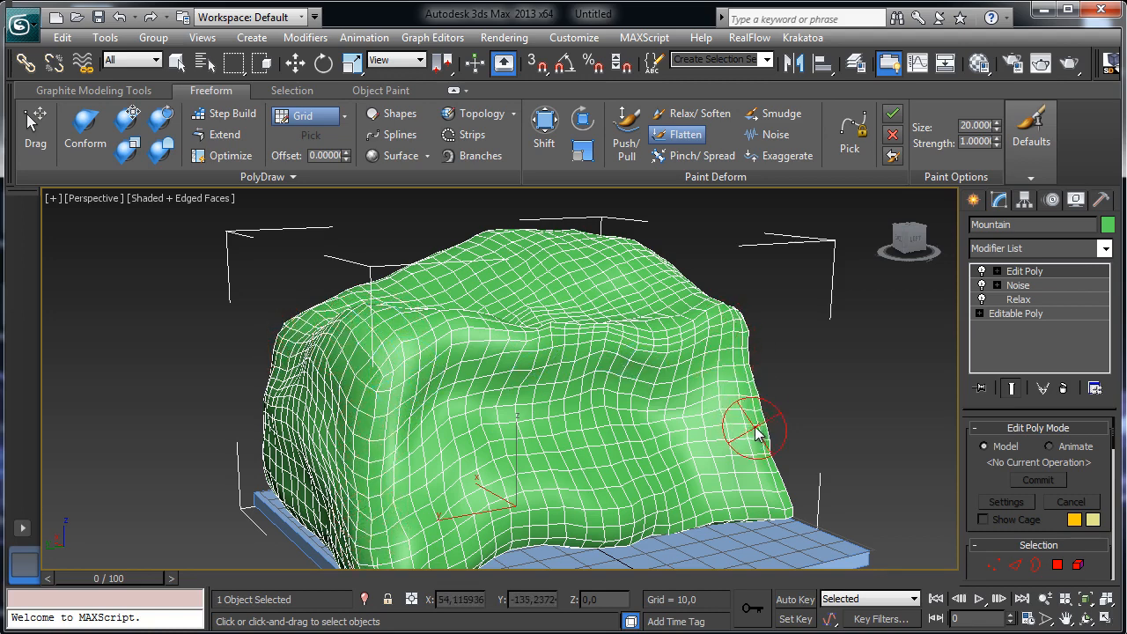
Push the Mountain's upper side ridge inward using the Shift brush with full strength 20 and falloff 200
left_click(1087, 619)
mouse_move(563, 392)
left_mouse_down()
mouse_move(578, 447)
mouse_move(660, 410)
mouse_move(561, 387)
mouse_move(349, 453)
mouse_move(375, 465)
left_mouse_up()
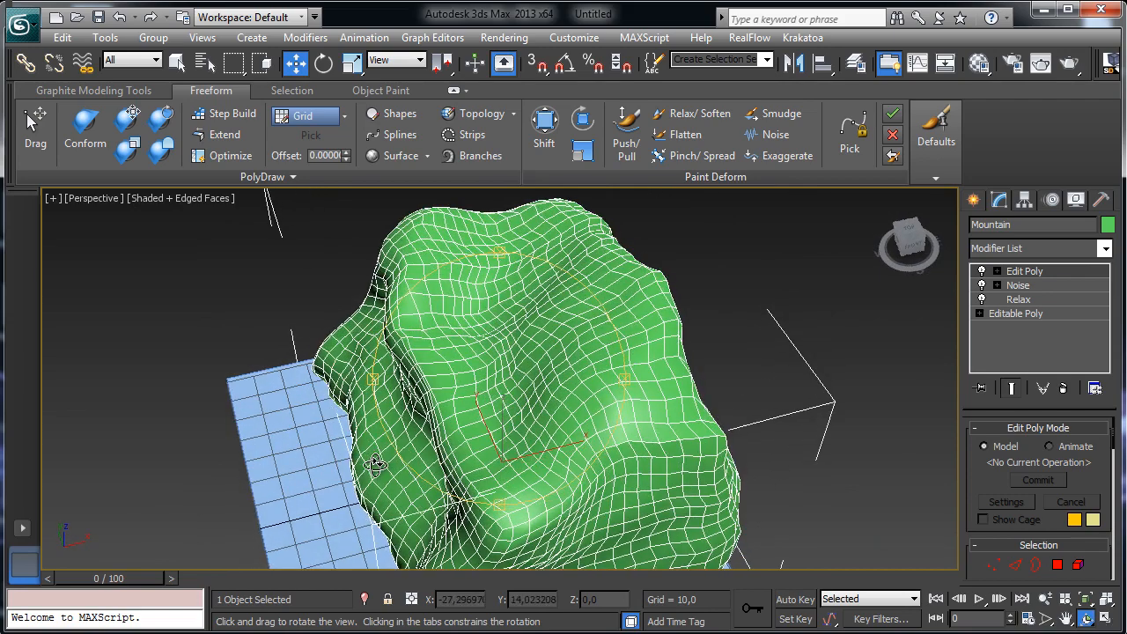
left_click(544, 130)
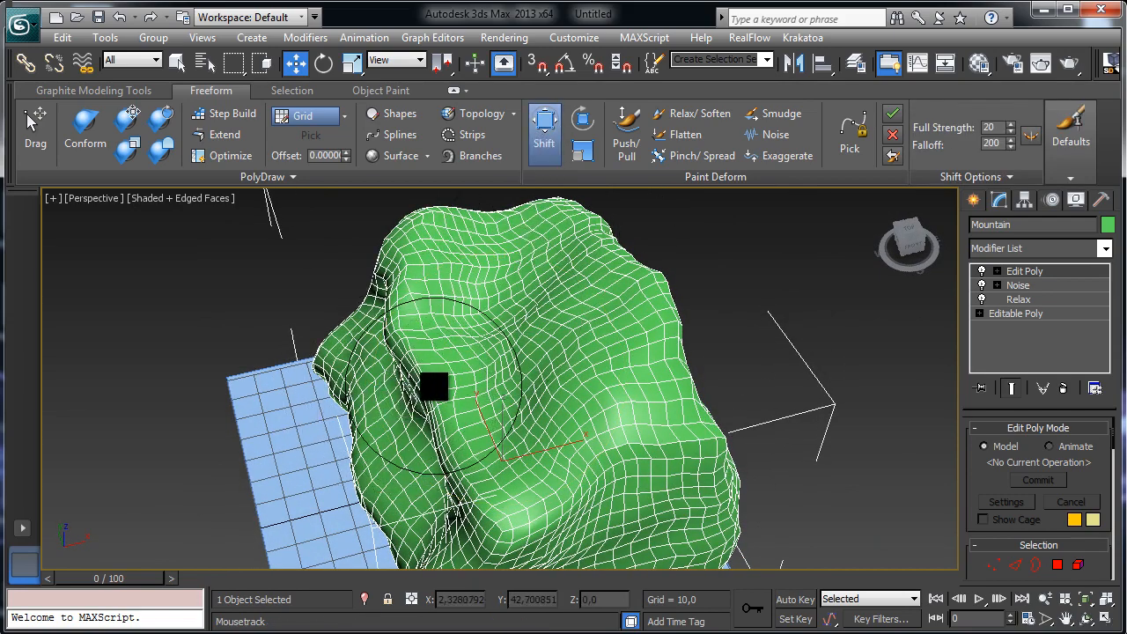
mouse_move(433, 385)
left_mouse_down()
mouse_move(460, 309)
mouse_move(420, 329)
mouse_move(501, 252)
mouse_move(499, 402)
mouse_move(514, 428)
mouse_move(543, 402)
mouse_move(569, 269)
mouse_move(595, 324)
mouse_move(576, 229)
mouse_move(464, 259)
mouse_move(453, 282)
mouse_move(481, 294)
left_mouse_up()
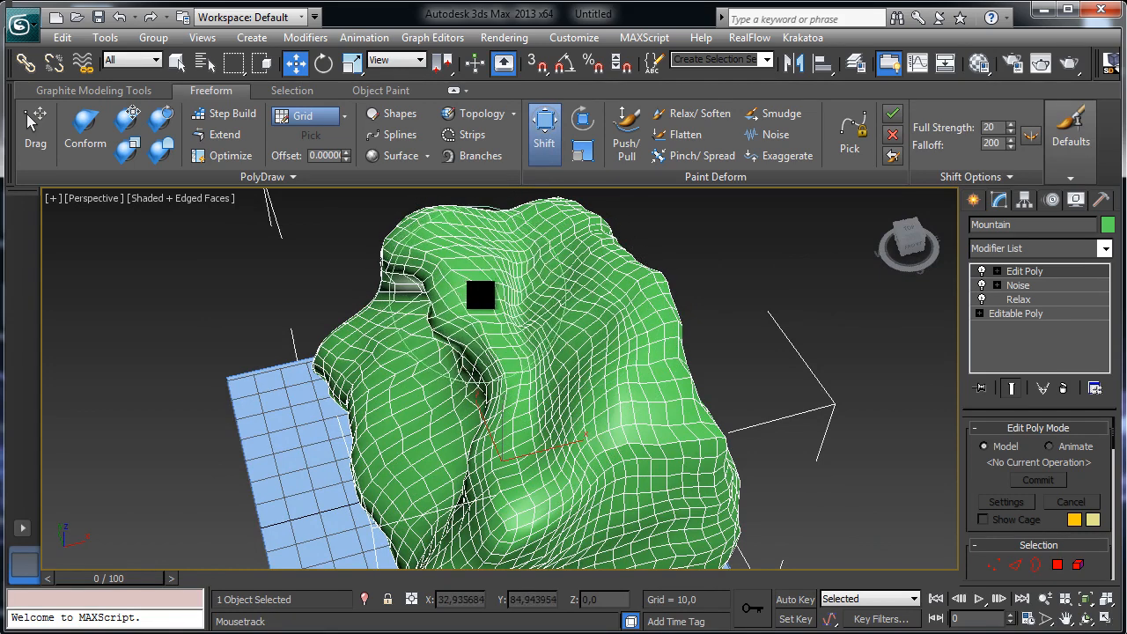
Adjust the Mountain's lower side near the slab with the Shift brush at full strength 20 and falloff 200
left_click(1086, 619)
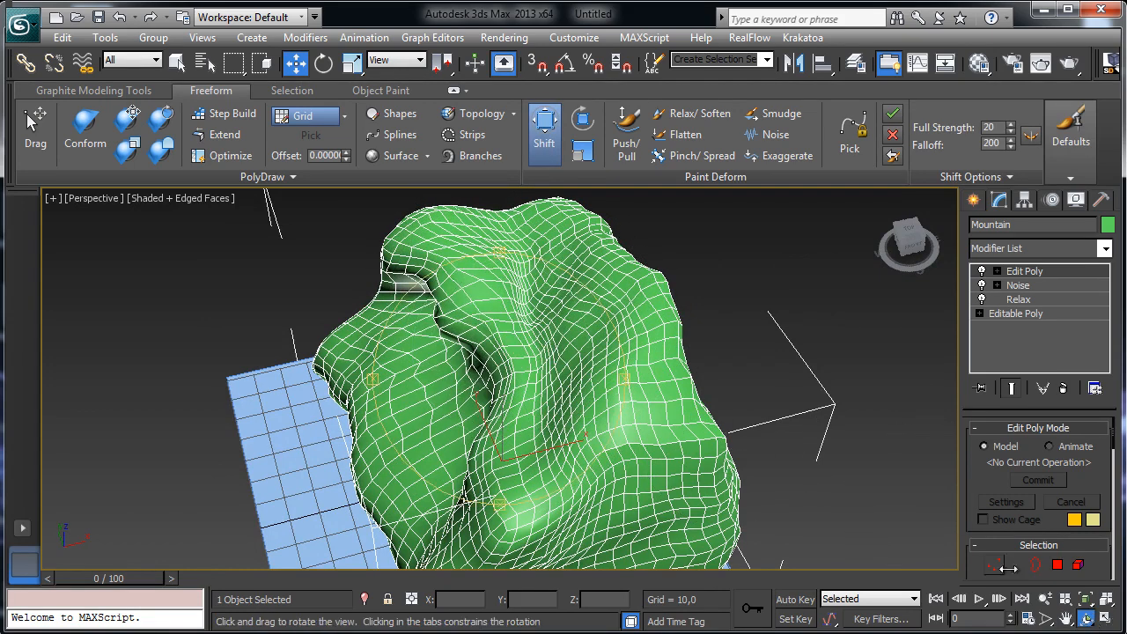
left_click_drag(669, 343, 562, 148)
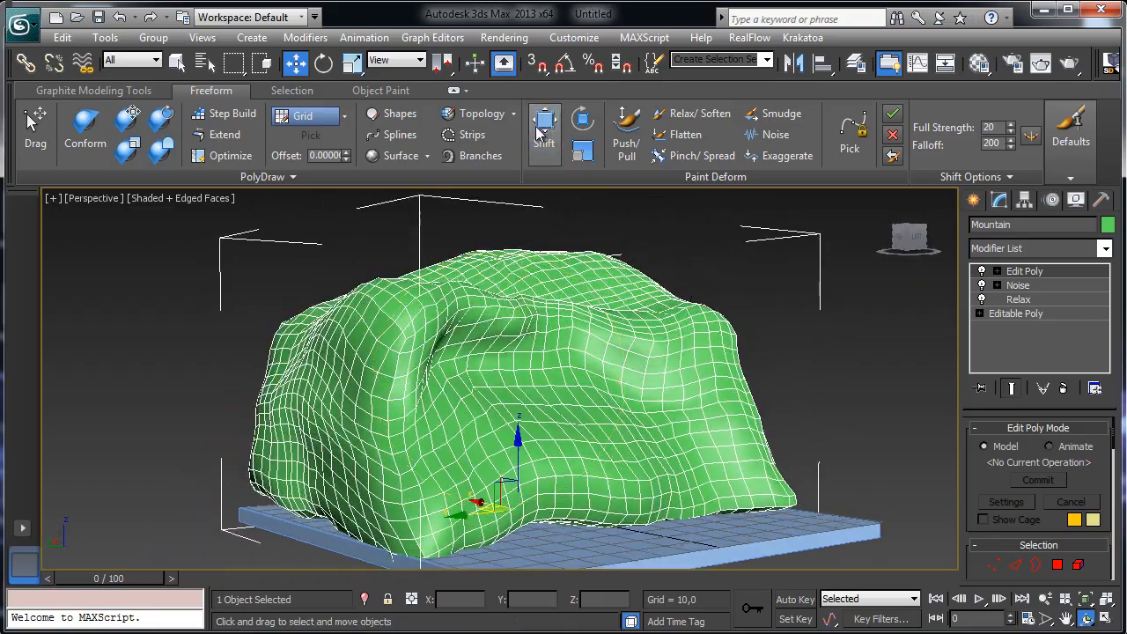
left_click(541, 130)
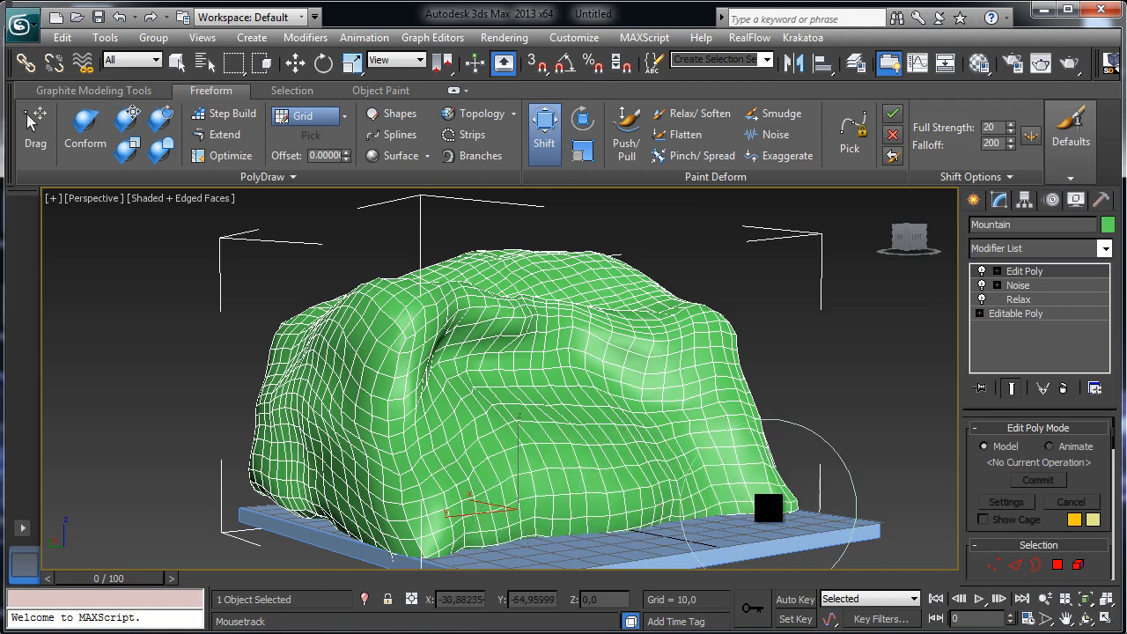
Reshape the Mountain's skyline with the Shift brush, forming a distinct peak and a sloping shoulder
left_click(1087, 619)
left_click_drag(516, 410, 449, 412)
left_click(543, 132)
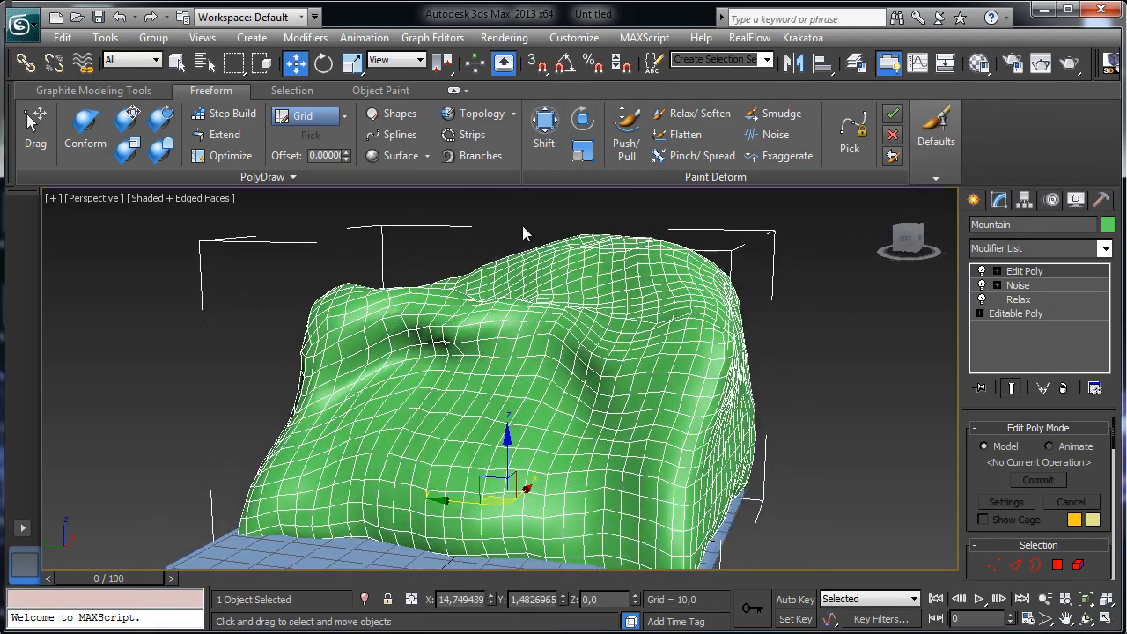
left_click(546, 132)
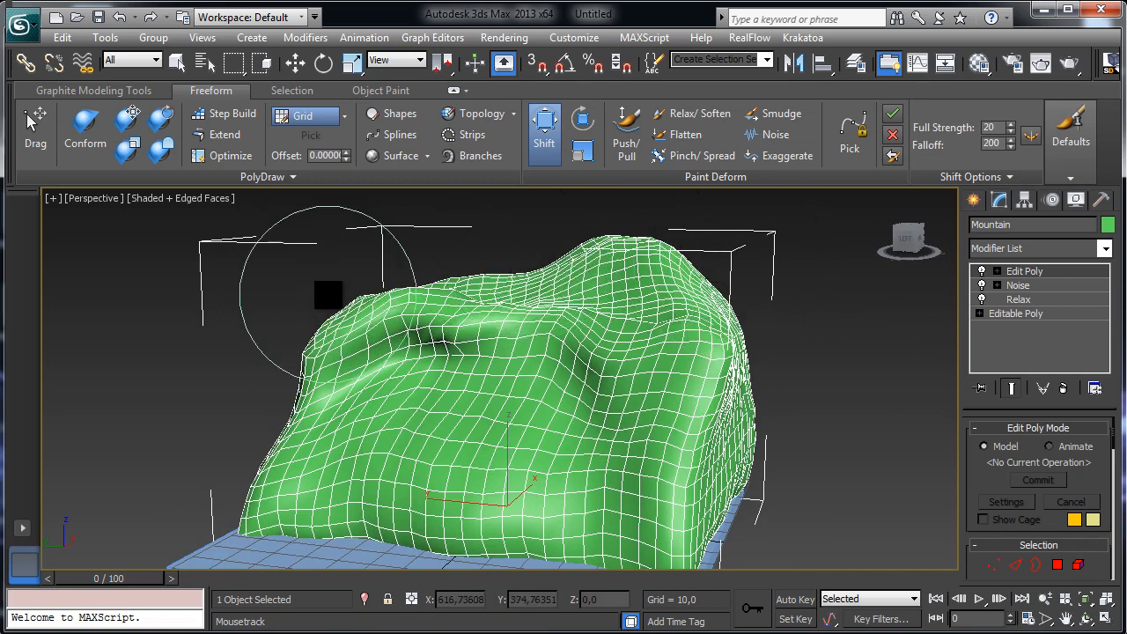
left_click_drag(311, 289, 343, 288)
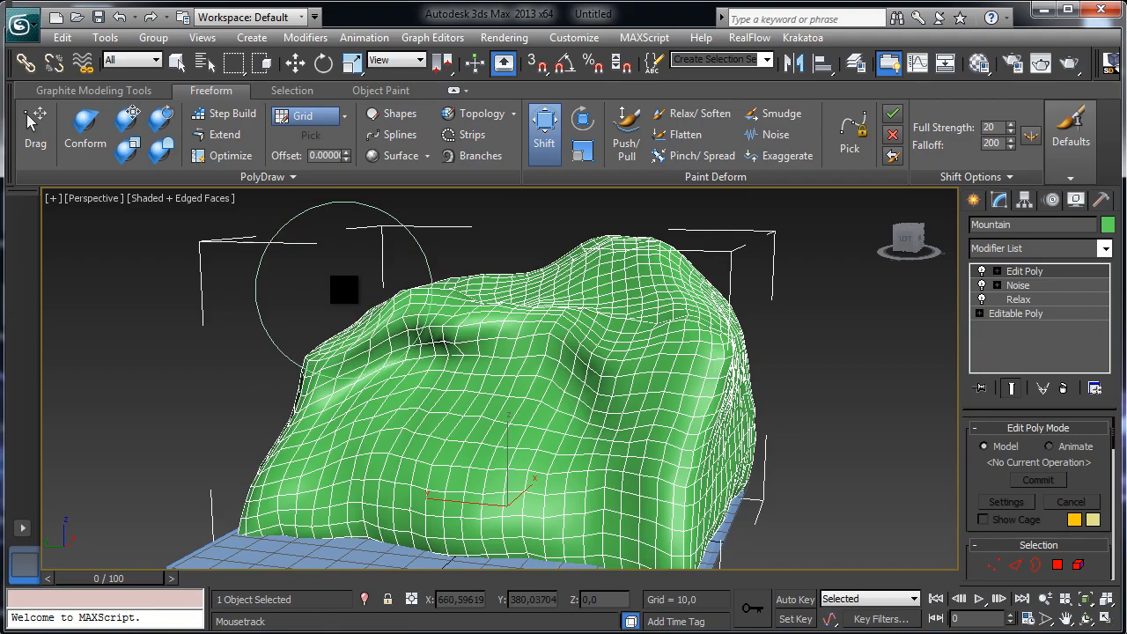
Finish the brush sculpting and add a TurboSmooth modifier above Edit Poly on the Mountain
left_click(1086, 619)
left_click_drag(529, 291, 493, 317)
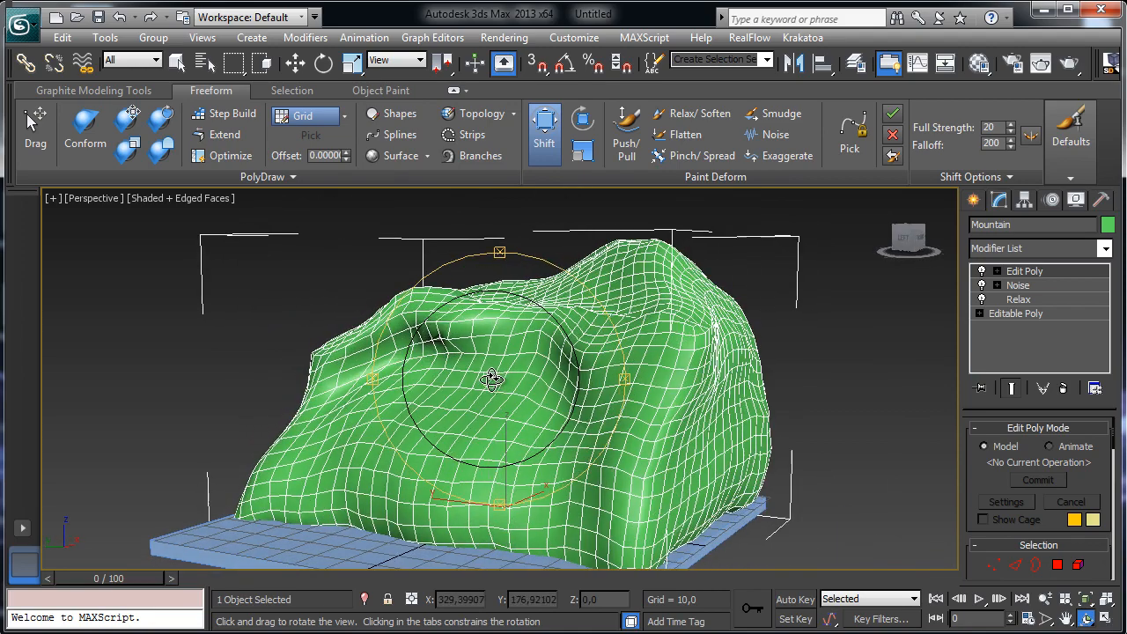
left_click(295, 62)
left_click(1106, 249)
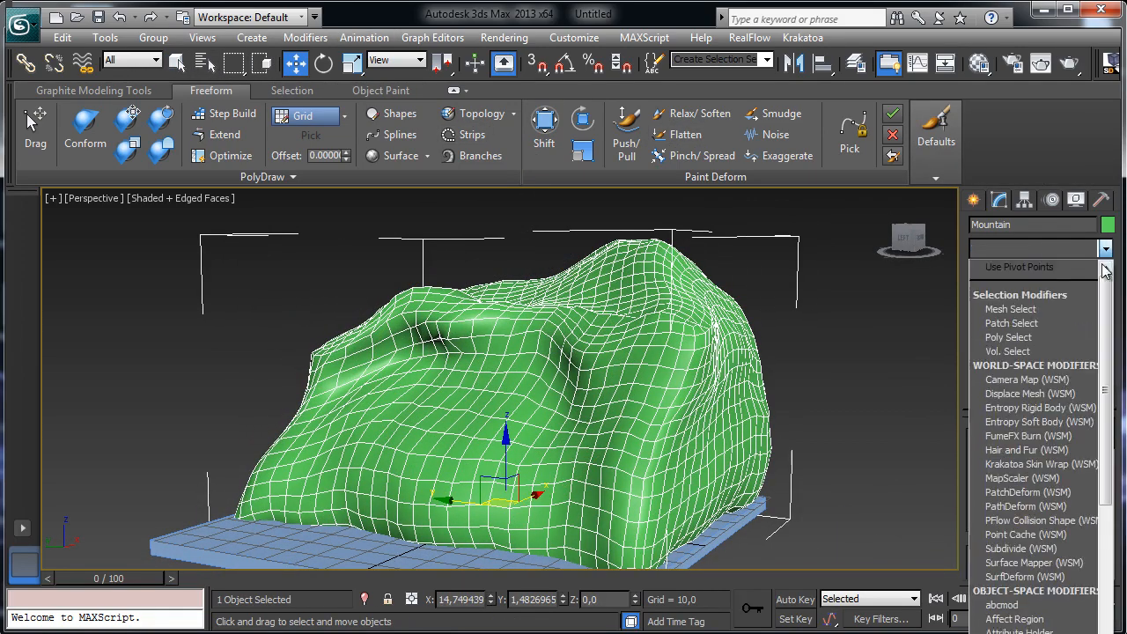
left_click_drag(1112, 305, 1111, 432)
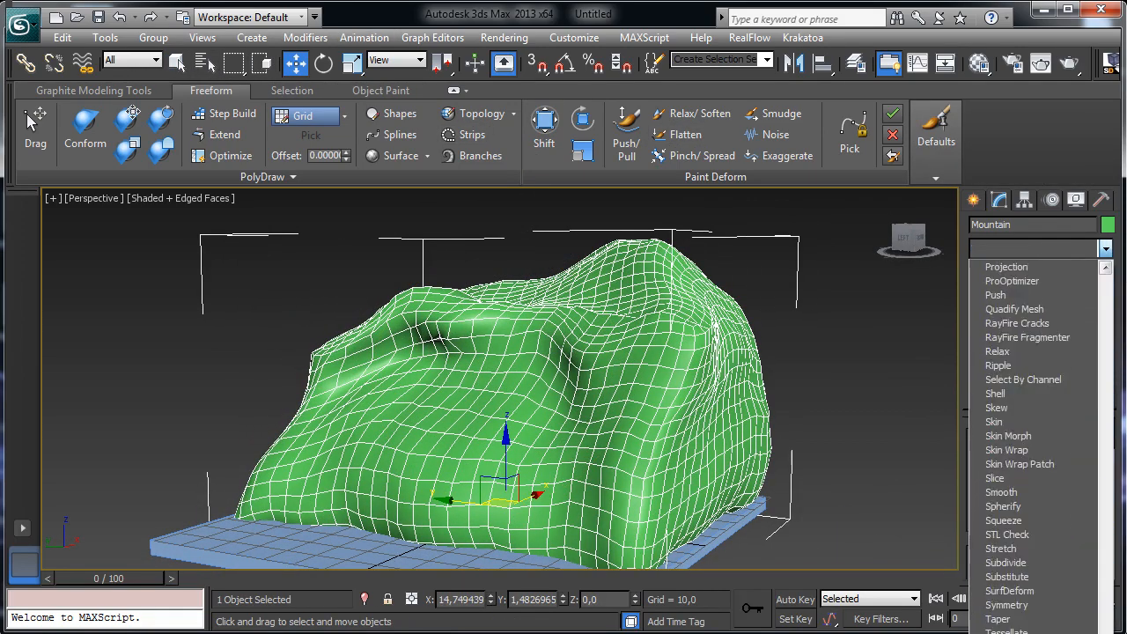
left_click(1022, 633)
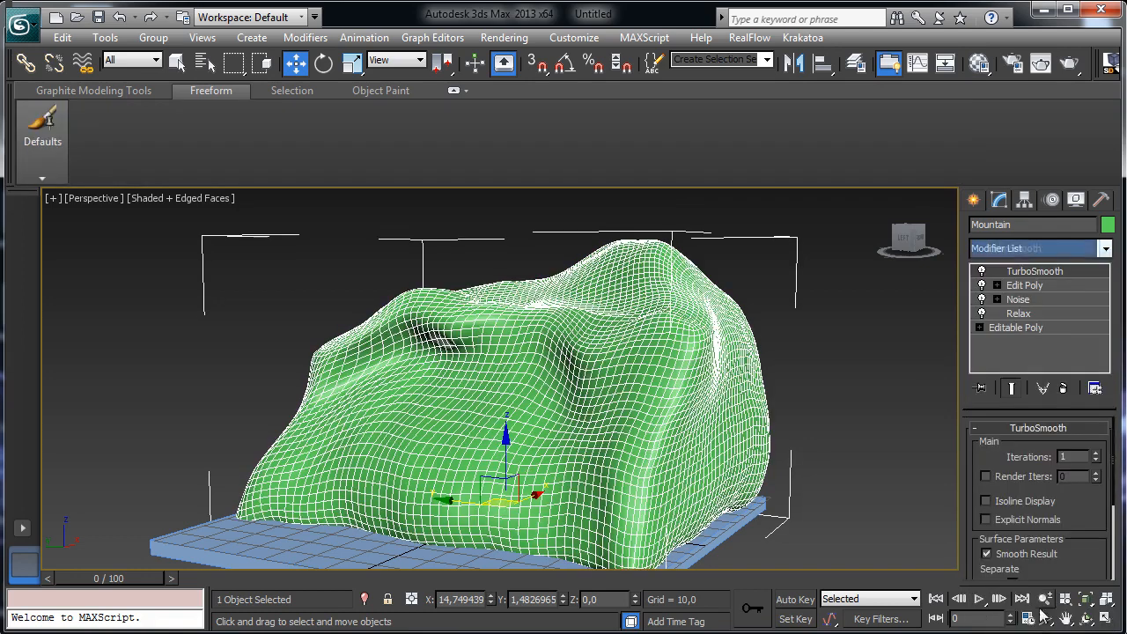
Add a second Noise modifier above TurboSmooth with Fractal enabled and a scale of 35
left_click(1105, 248)
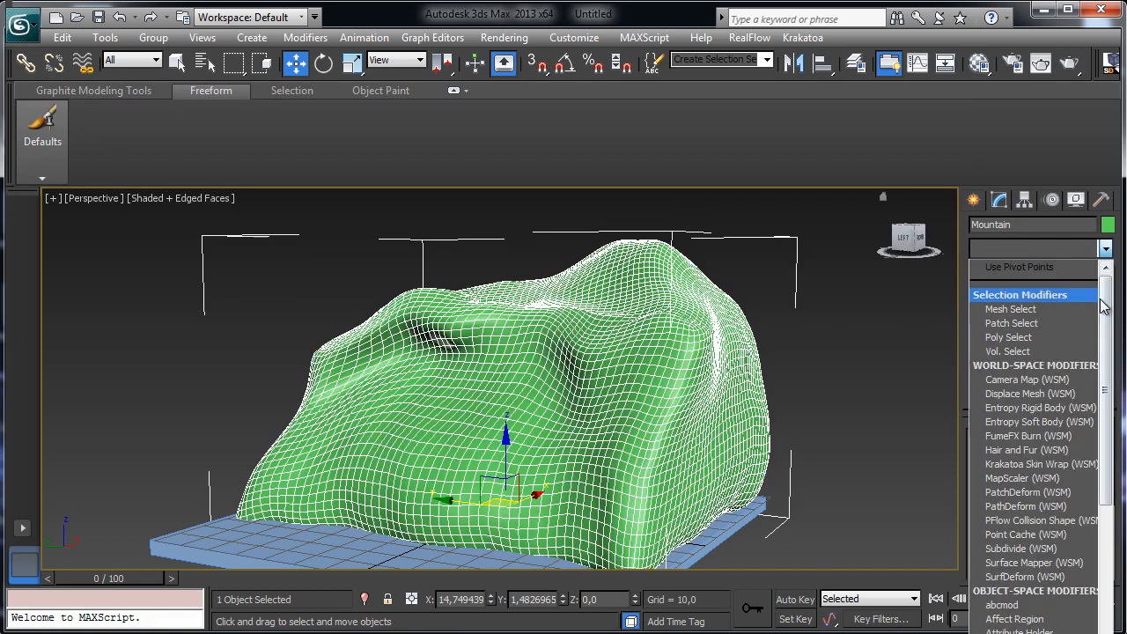
left_click_drag(1108, 273, 1117, 423)
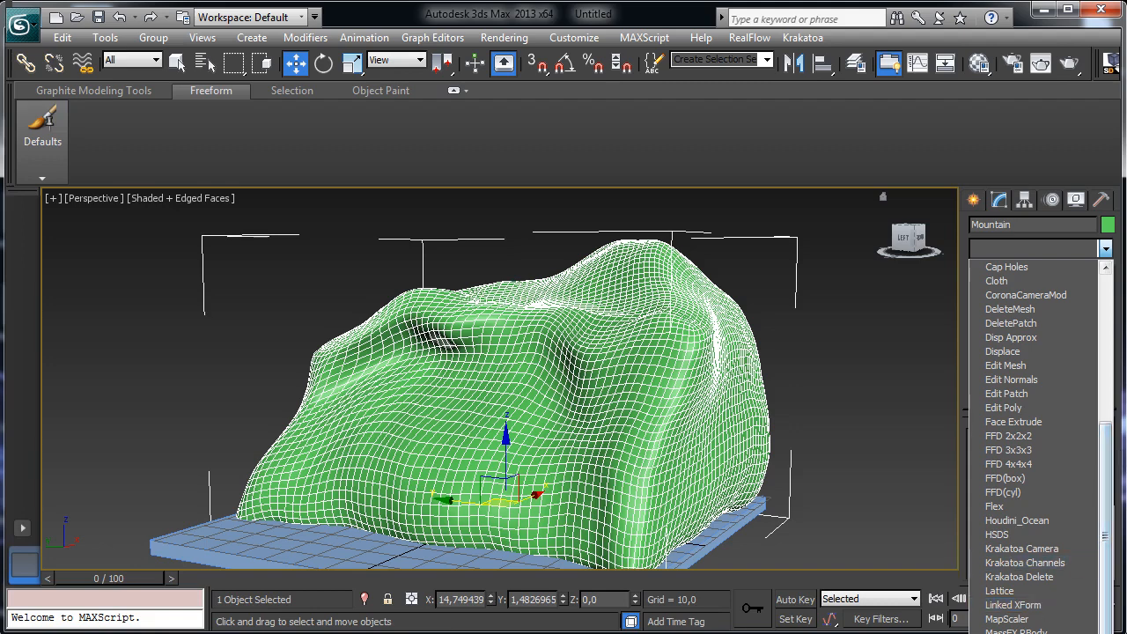
left_click(1013, 633)
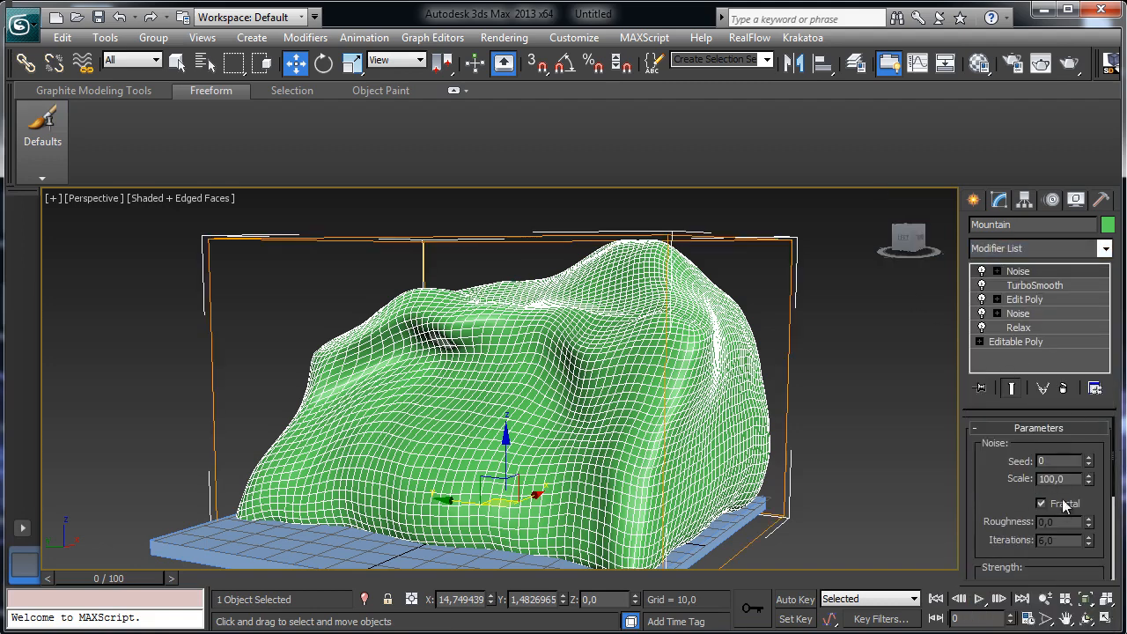
scroll(991, 445, "down", 3)
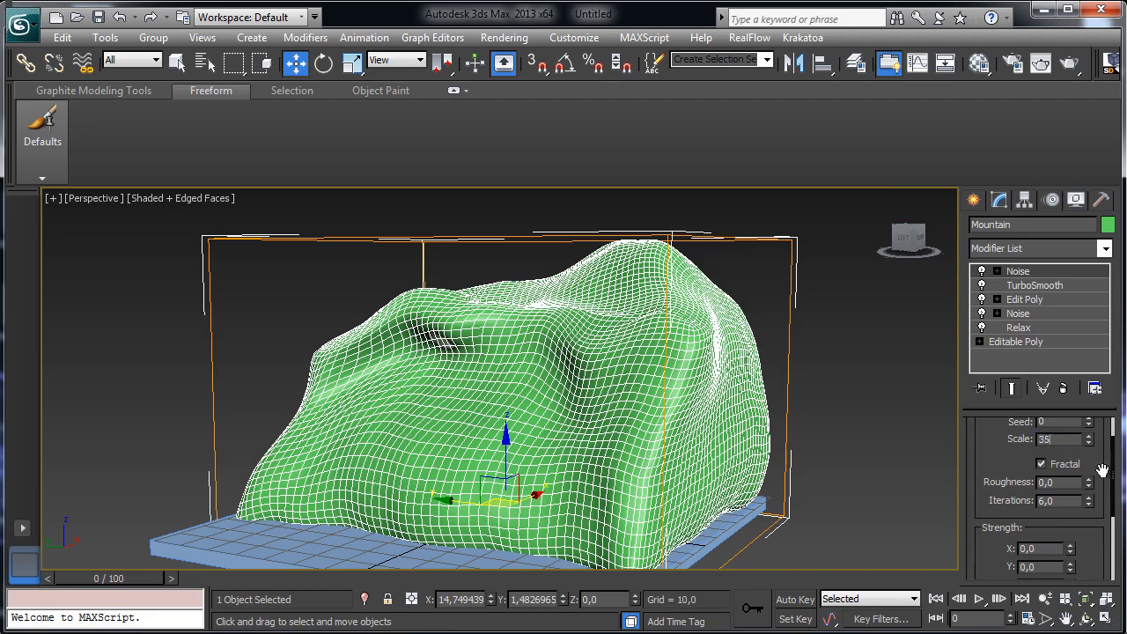
Set the second Noise modifier's strength to about 16.26 on X, 5.18 on Y and 1.6 on Z
scroll(1102, 471, "down", 3)
left_click_drag(1069, 505, 1054, 407)
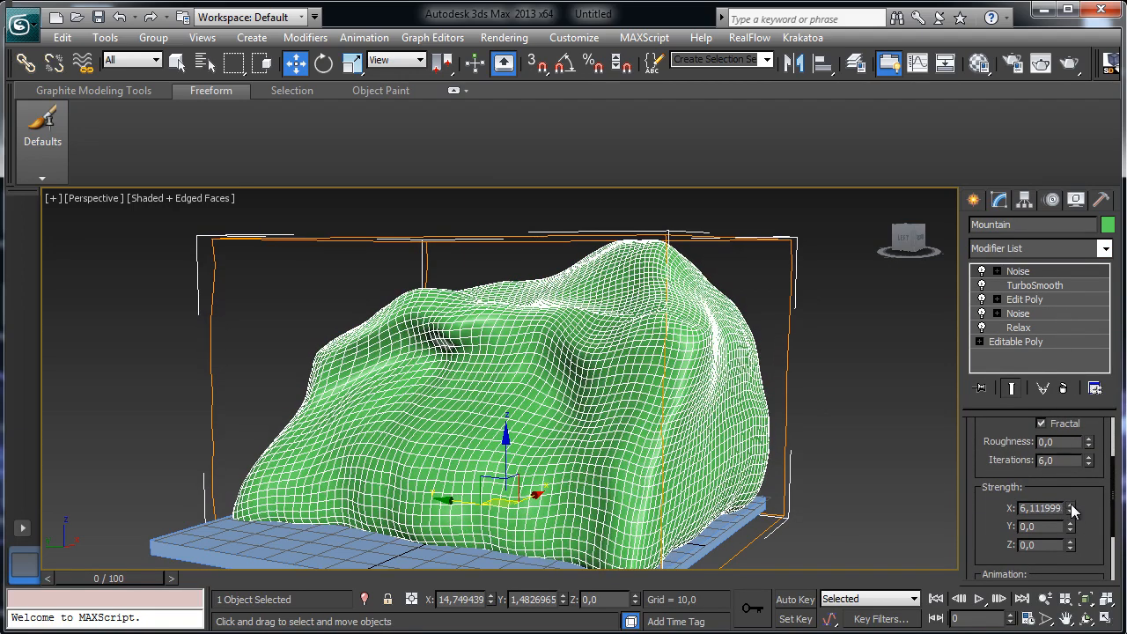
left_click_drag(1072, 509, 1067, 370)
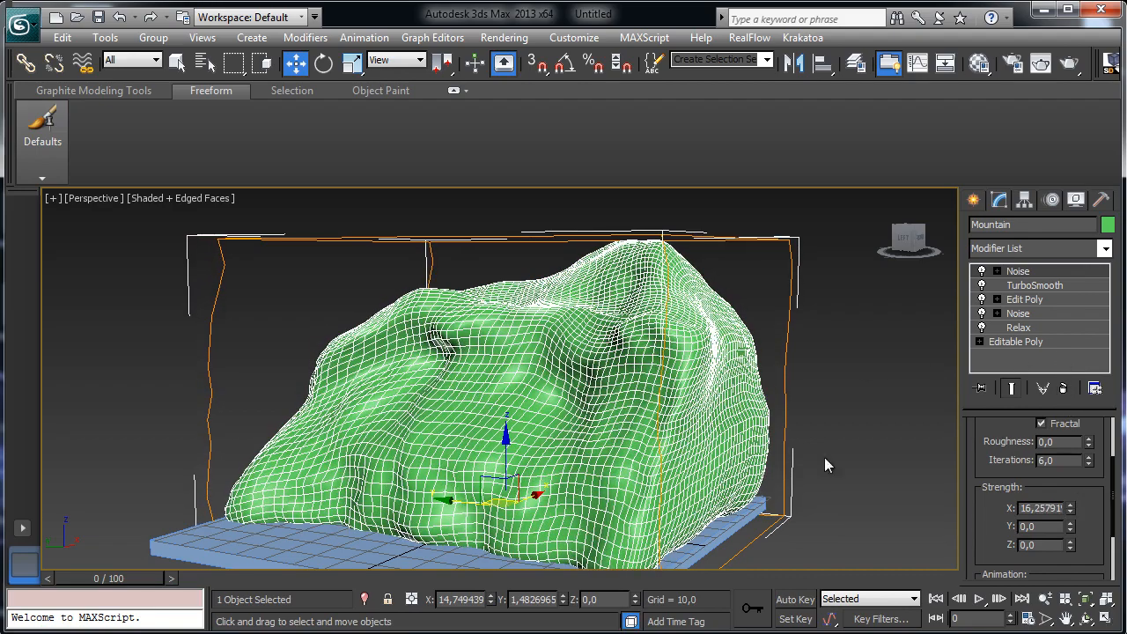
left_click_drag(1069, 526, 1065, 370)
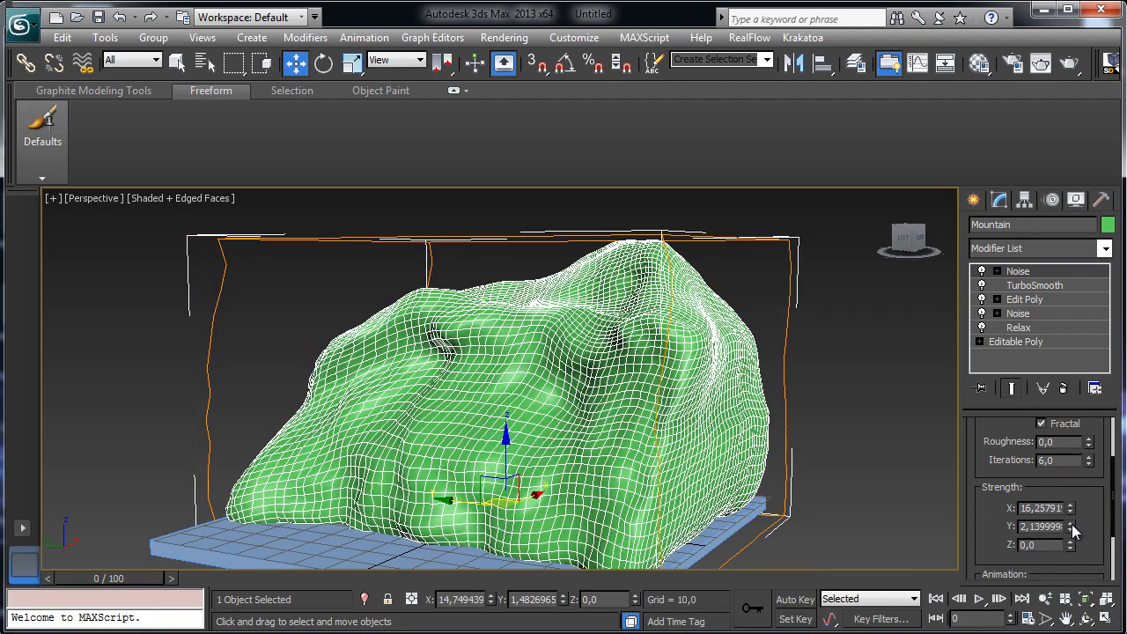
left_click_drag(1073, 527, 1071, 400)
left_click_drag(1071, 546, 1084, 389)
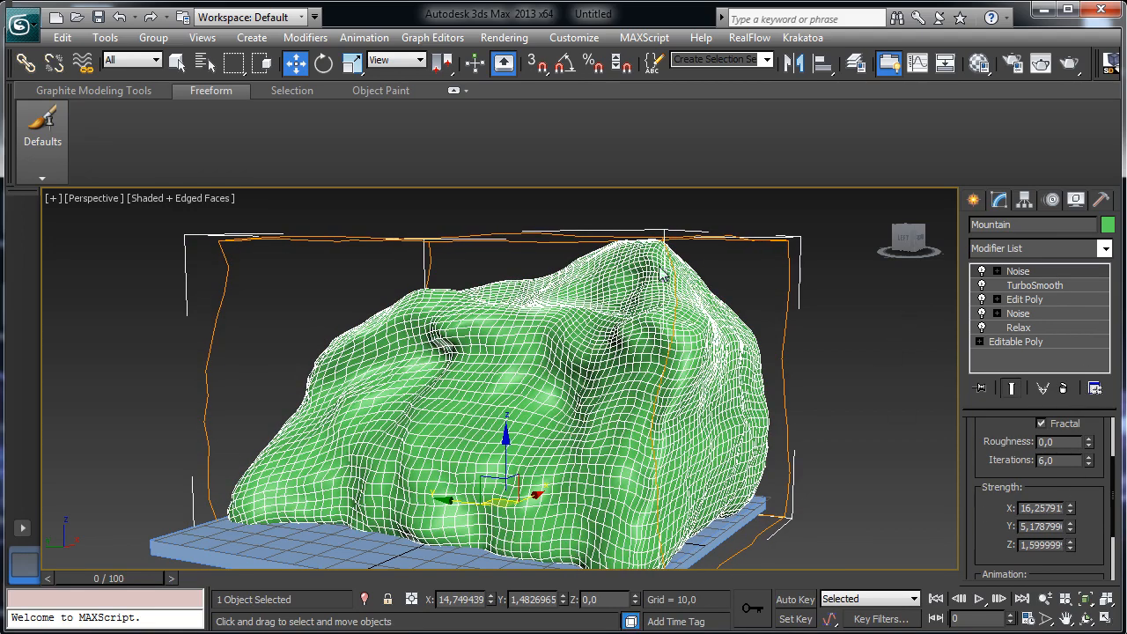
Turn off Edged Faces in the Perspective viewport and inspect the shaded Mountain from a slightly different angle
left_click(197, 200)
left_click(264, 274)
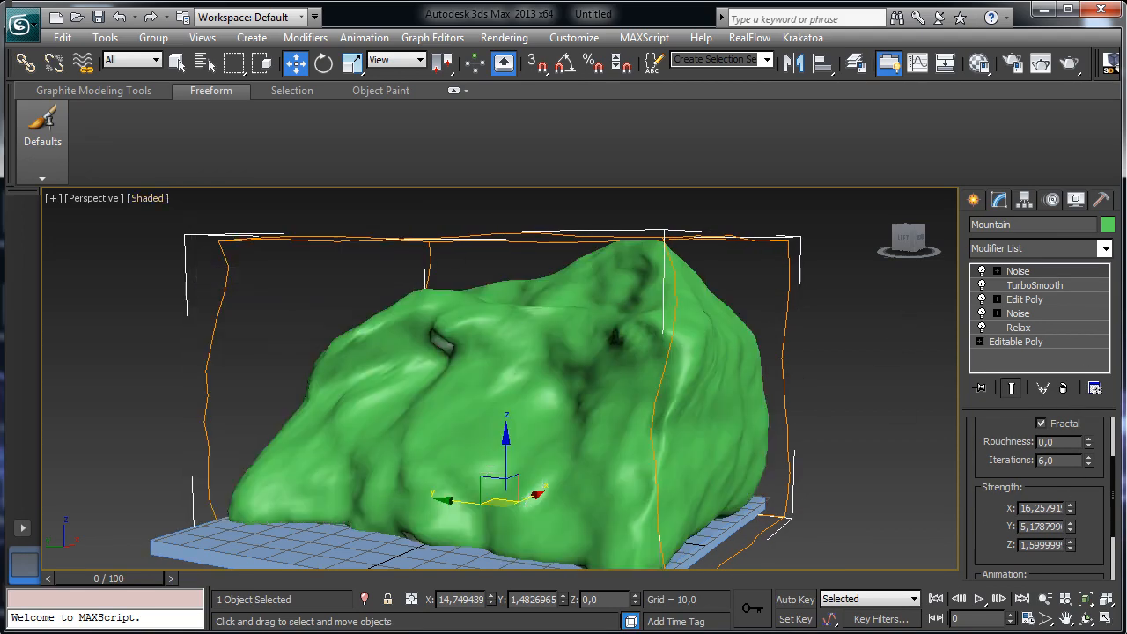
left_click(1092, 619)
mouse_move(489, 391)
left_mouse_down()
mouse_move(537, 402)
mouse_move(672, 377)
mouse_move(602, 377)
mouse_move(486, 344)
mouse_move(447, 473)
mouse_move(428, 455)
mouse_move(415, 396)
mouse_move(485, 375)
mouse_move(654, 385)
mouse_move(491, 390)
left_mouse_up()
left_click(176, 62)
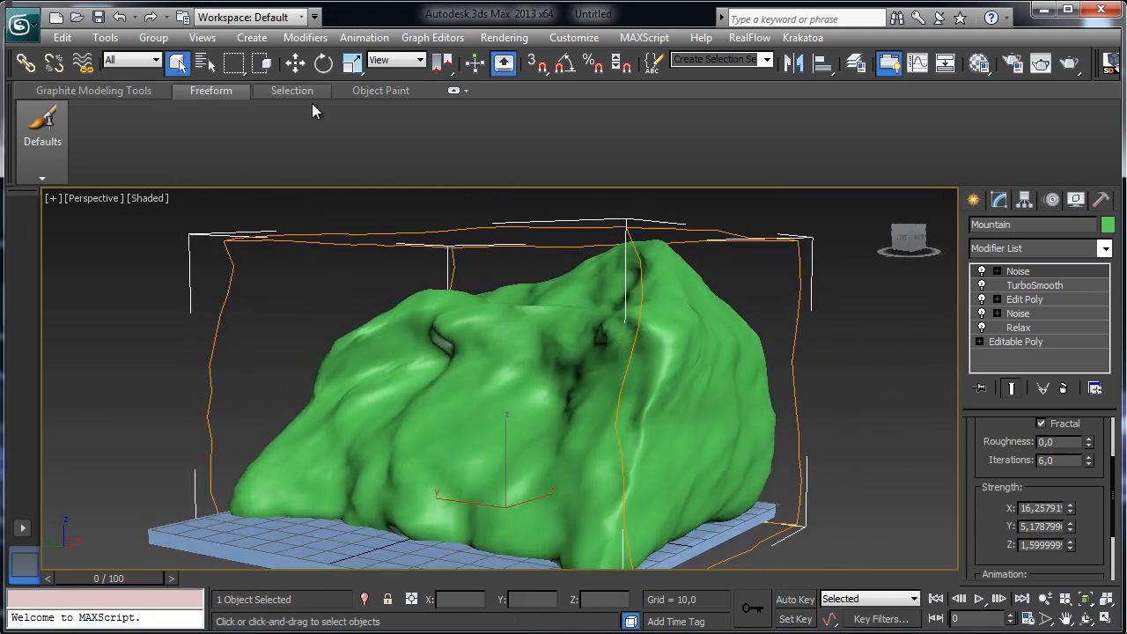
Add an Edit Poly modifier above the second Noise modifier and activate the Noise deform brush
left_click(1104, 249)
scroll(1034, 423, "down", 5)
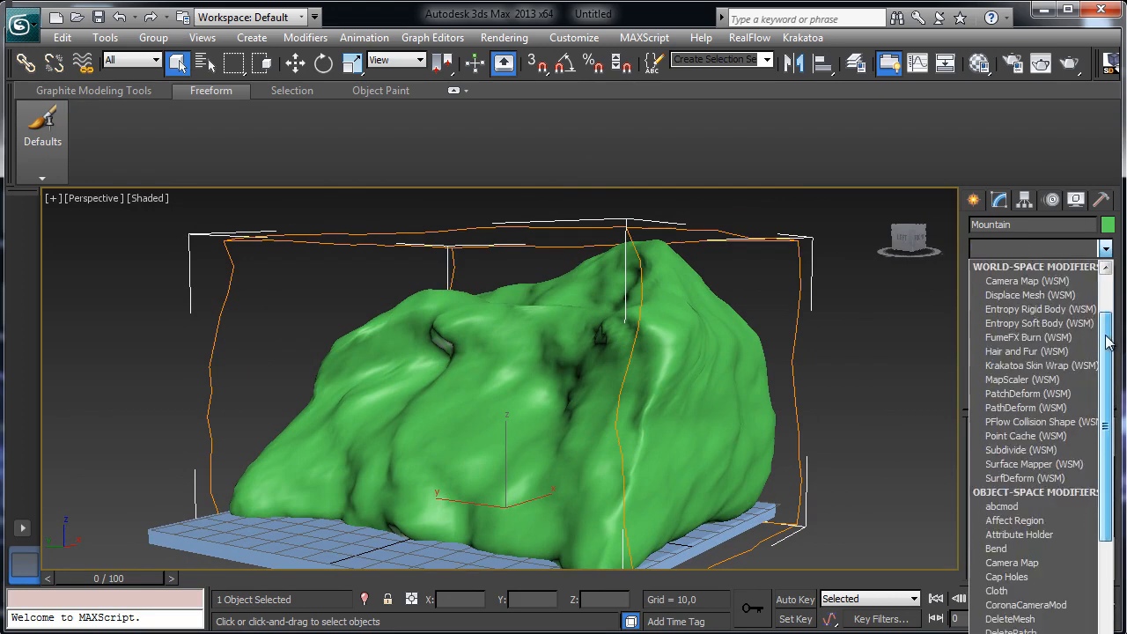
left_click(1004, 620)
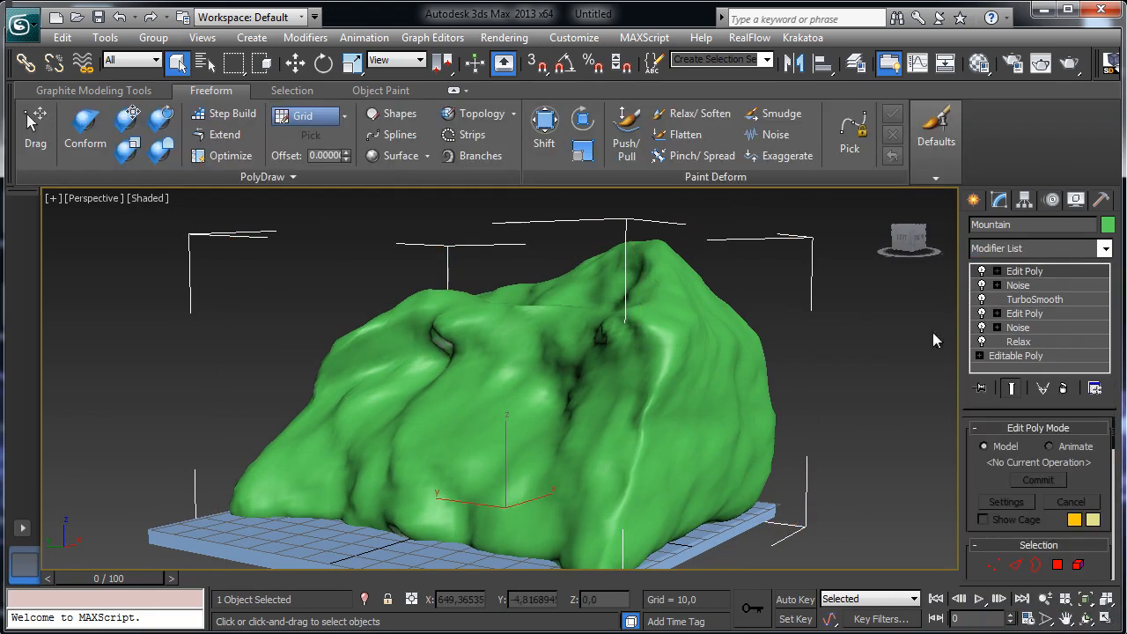
left_click(775, 134)
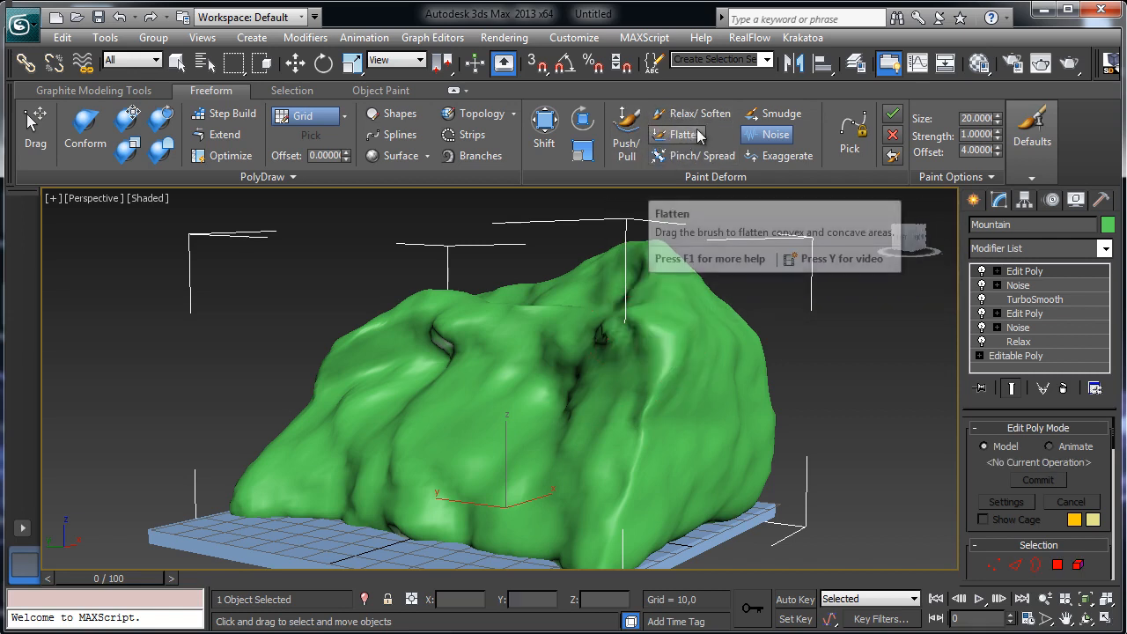
Reshape the Mountain's peak into a narrower summit with the Shift brush at full strength 20 and falloff 200
left_click(1085, 620)
left_click_drag(467, 380, 678, 317)
left_click(545, 123)
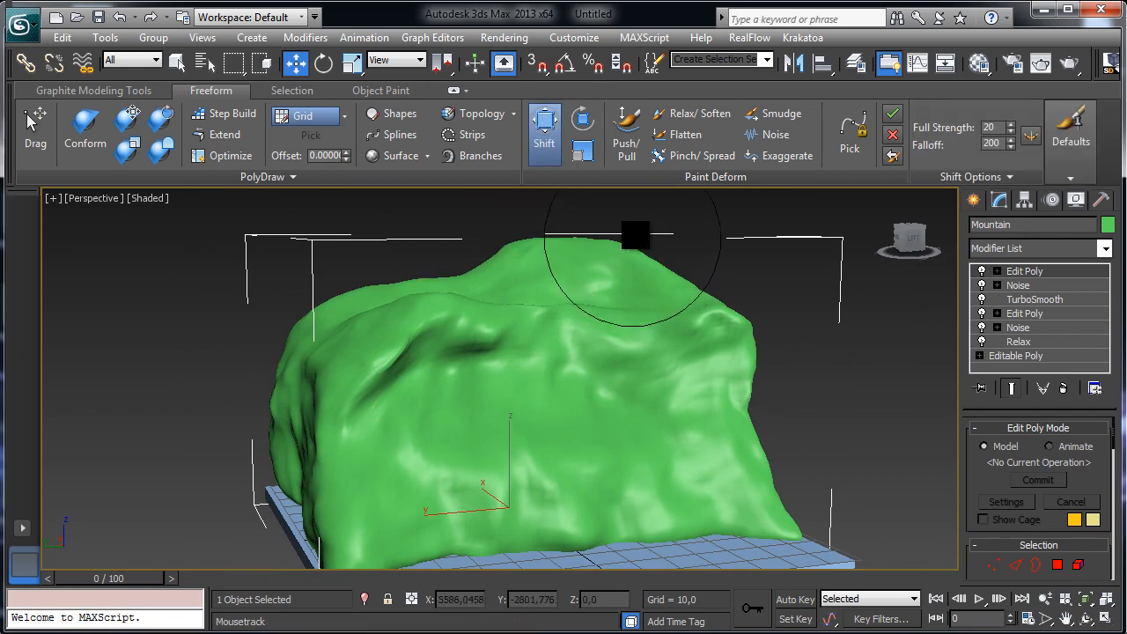
left_click_drag(639, 241, 640, 244)
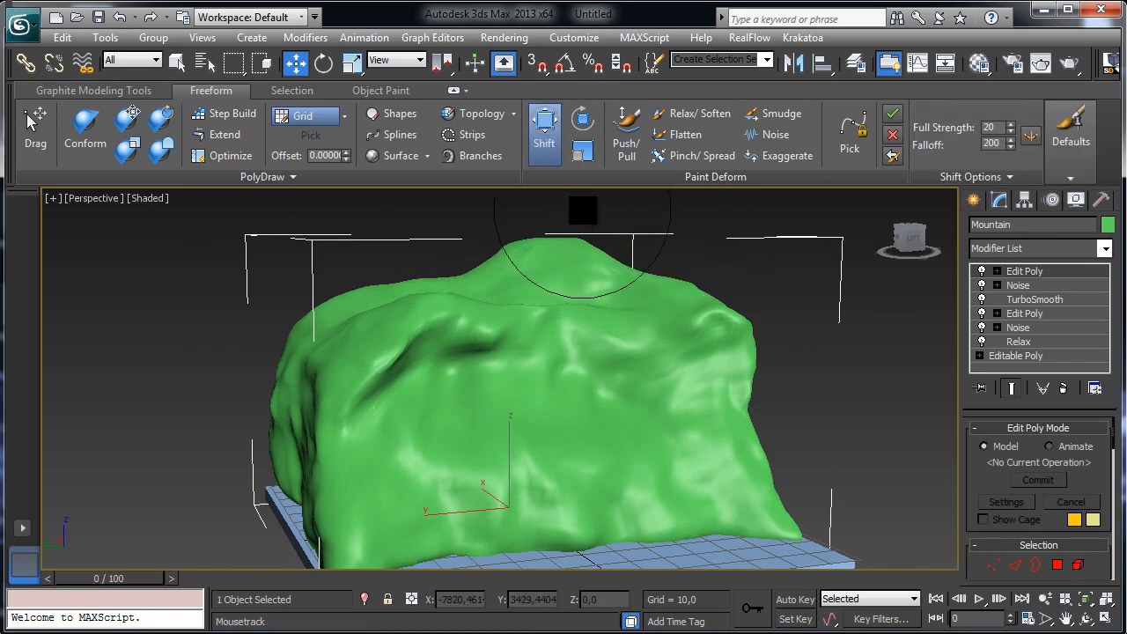
left_click_drag(585, 215, 578, 231)
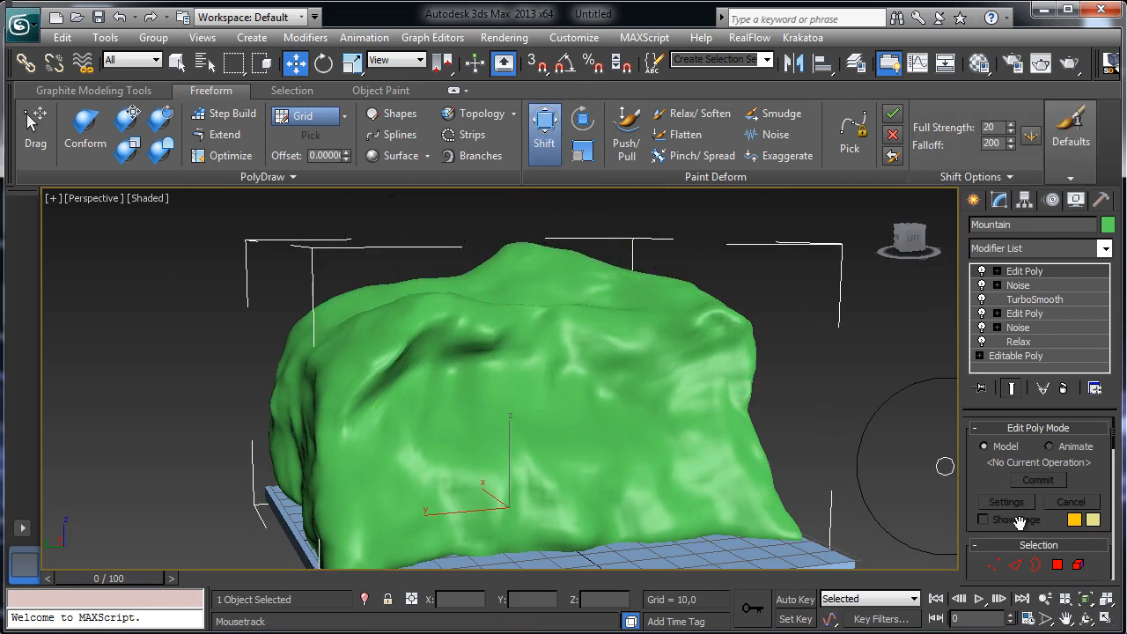
Reduce the Shift brush to full strength 15 and falloff 100, and reshape the Mountain's side slope below the ridge
left_click(1086, 620)
left_click_drag(549, 390, 584, 403)
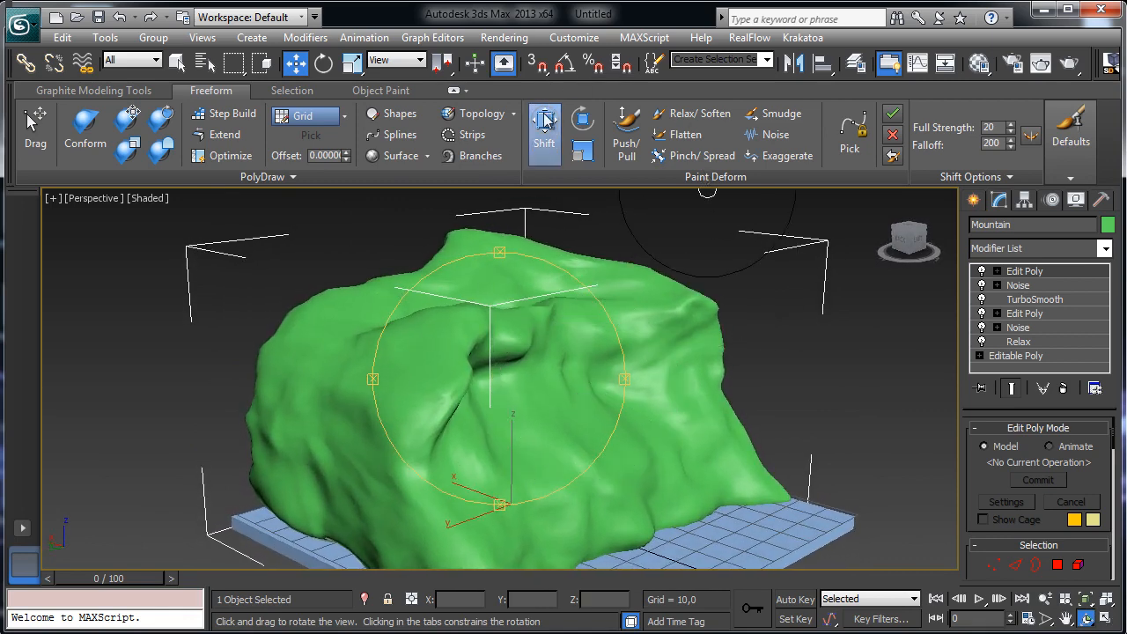
left_click(626, 132)
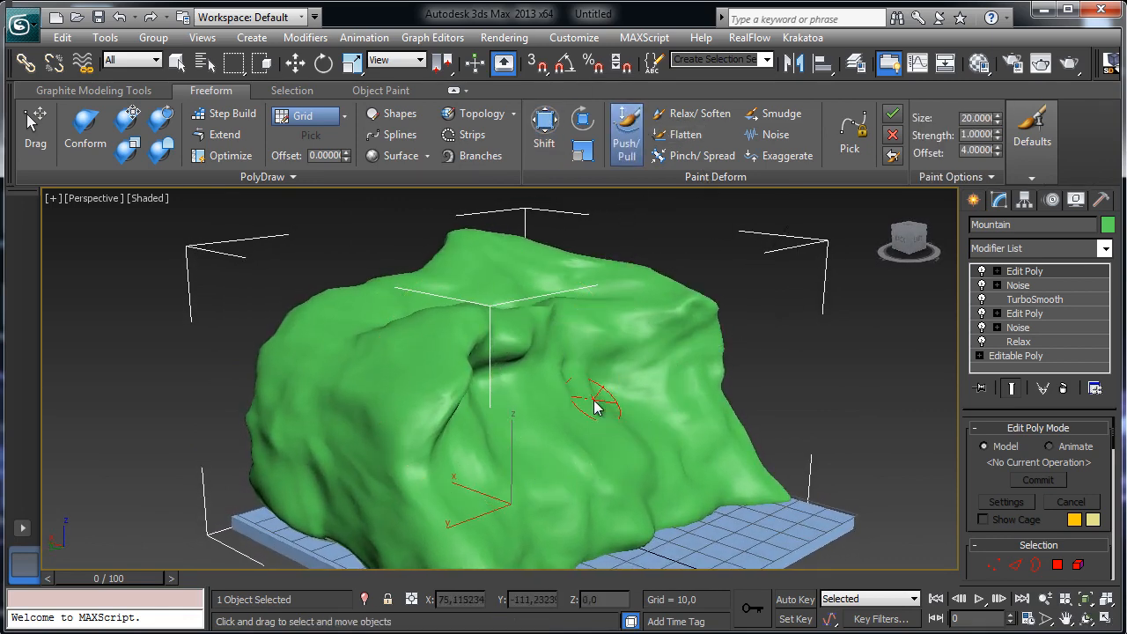
left_click(562, 144)
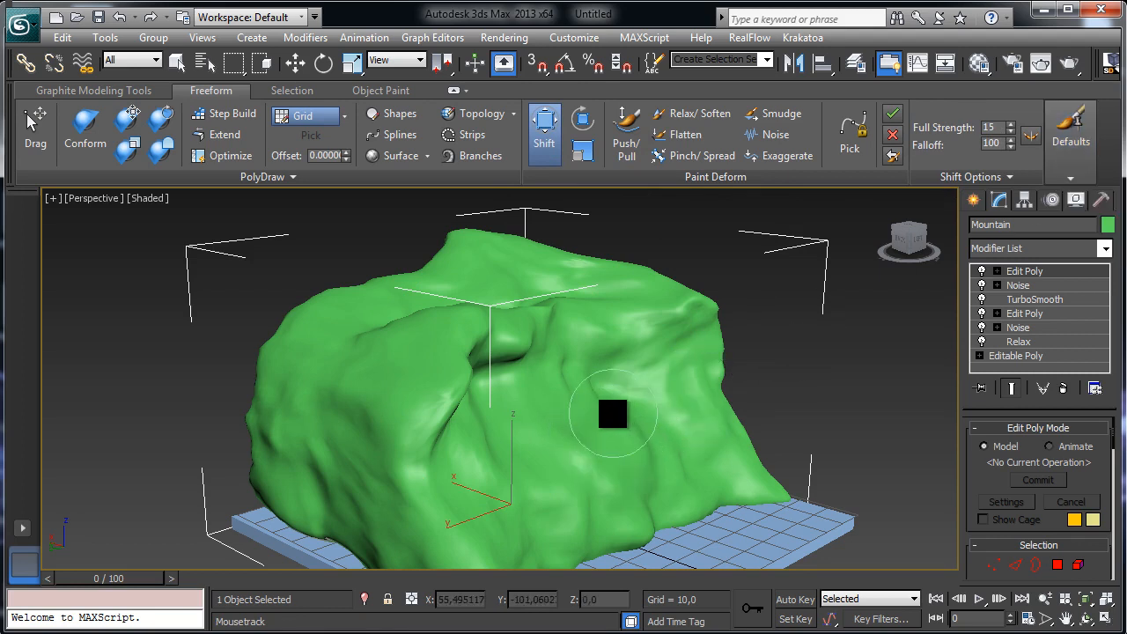
mouse_move(613, 414)
left_mouse_down()
mouse_move(586, 406)
mouse_move(649, 475)
mouse_move(629, 465)
mouse_move(631, 426)
left_mouse_up()
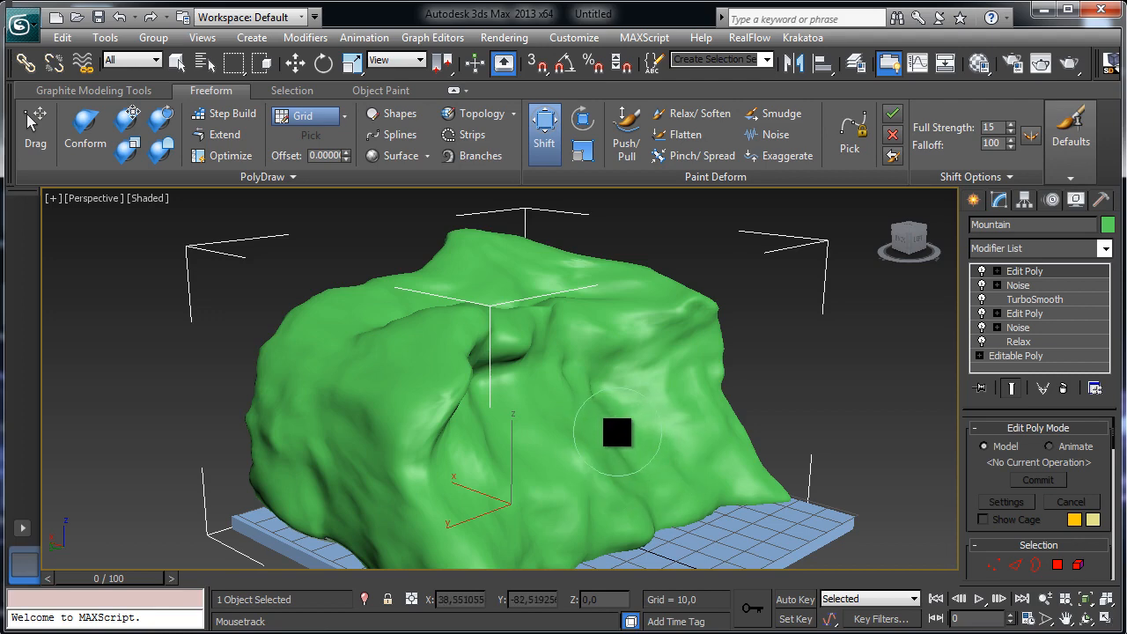
View the Mountain from behind and above, and shift the lower edge of the slope outward over the ground slab
left_click(1083, 617)
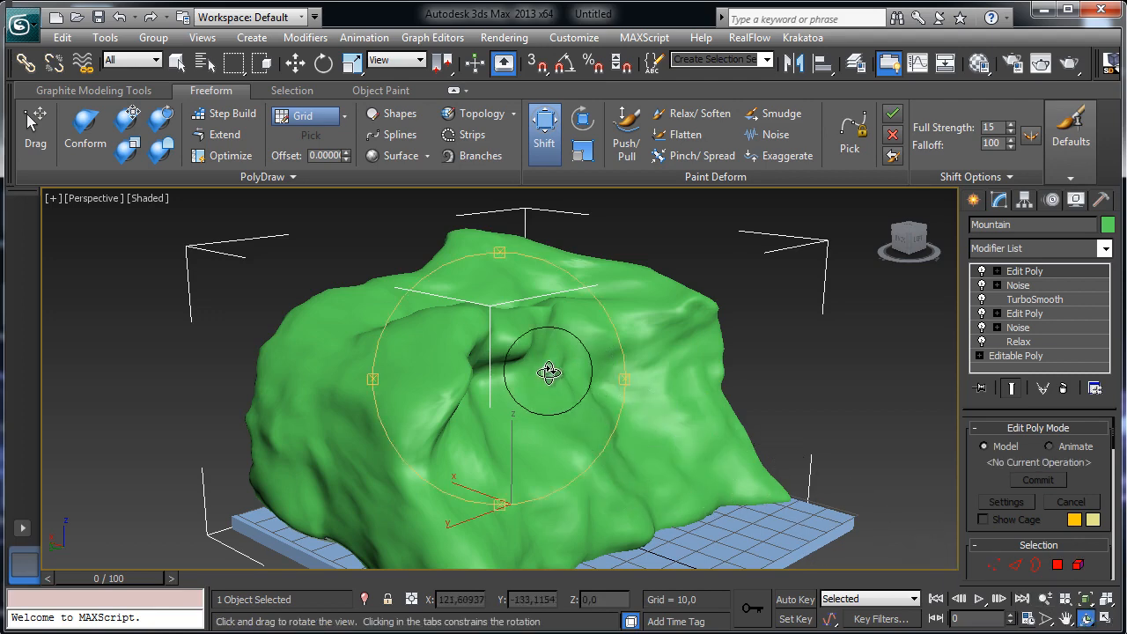
left_click_drag(546, 373, 494, 317)
left_click_drag(518, 369, 643, 395)
left_click_drag(652, 471, 638, 438)
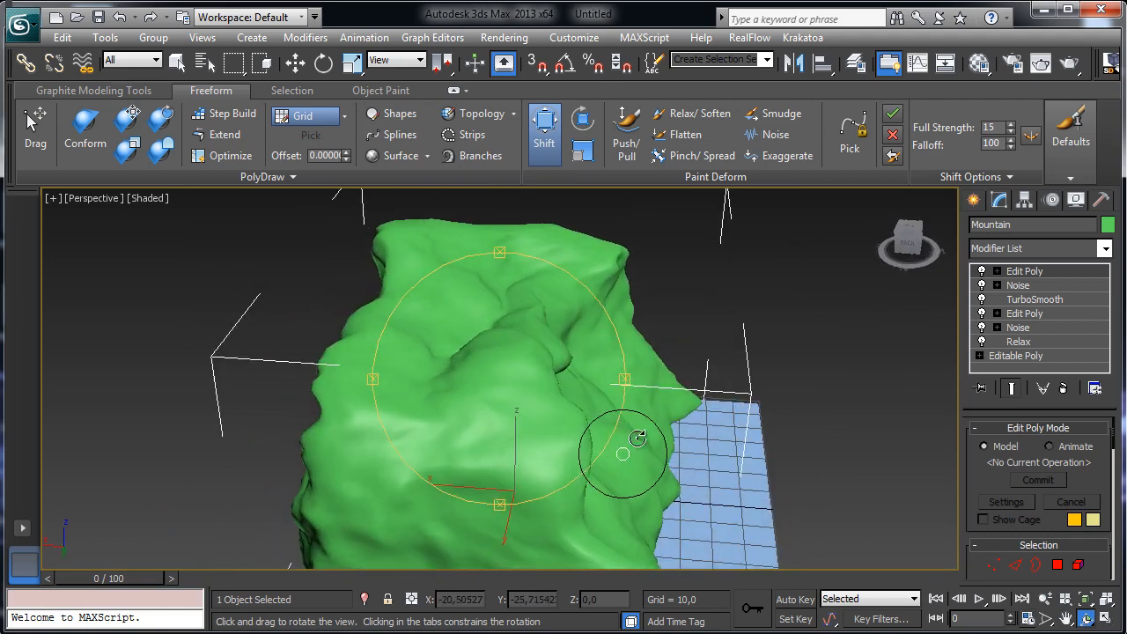
left_click(553, 134)
left_click(551, 140)
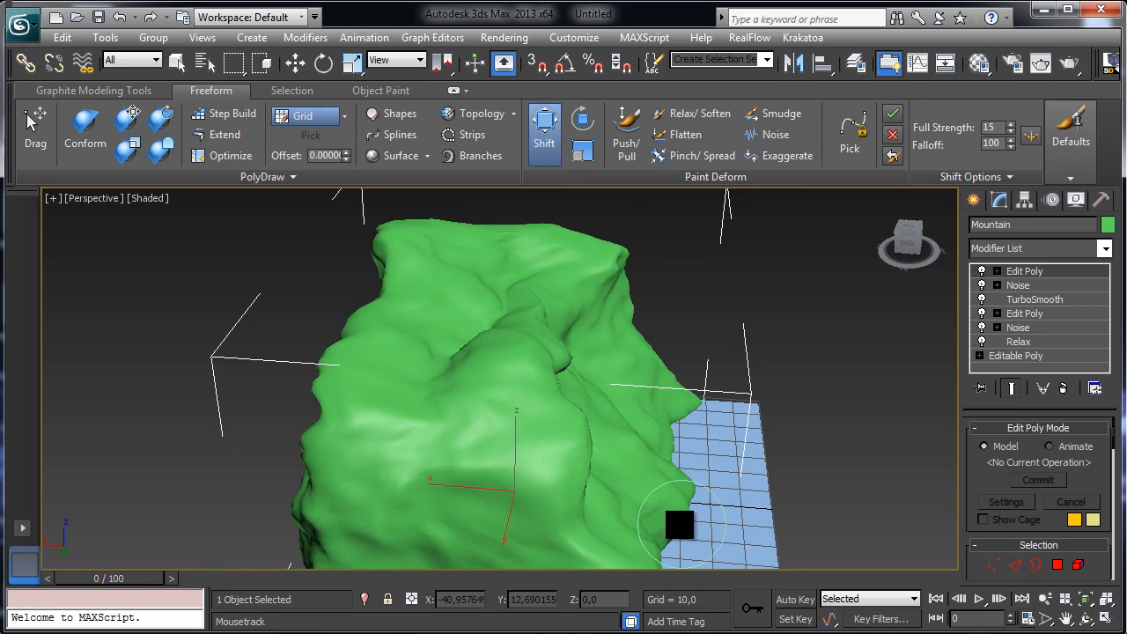
View the Mountain from the back and shift the bulge protruding from its slope outline
left_click(1085, 618)
mouse_move(660, 473)
left_mouse_down()
mouse_move(466, 360)
mouse_move(448, 334)
mouse_move(296, 337)
mouse_move(518, 364)
left_mouse_up()
left_click(548, 141)
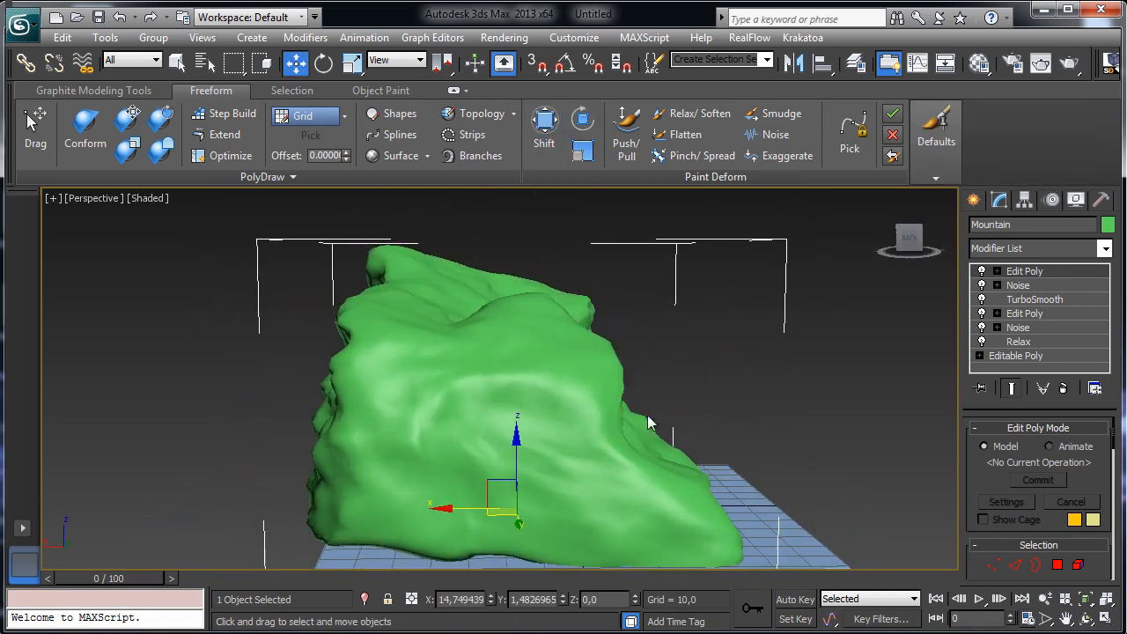
left_click(545, 127)
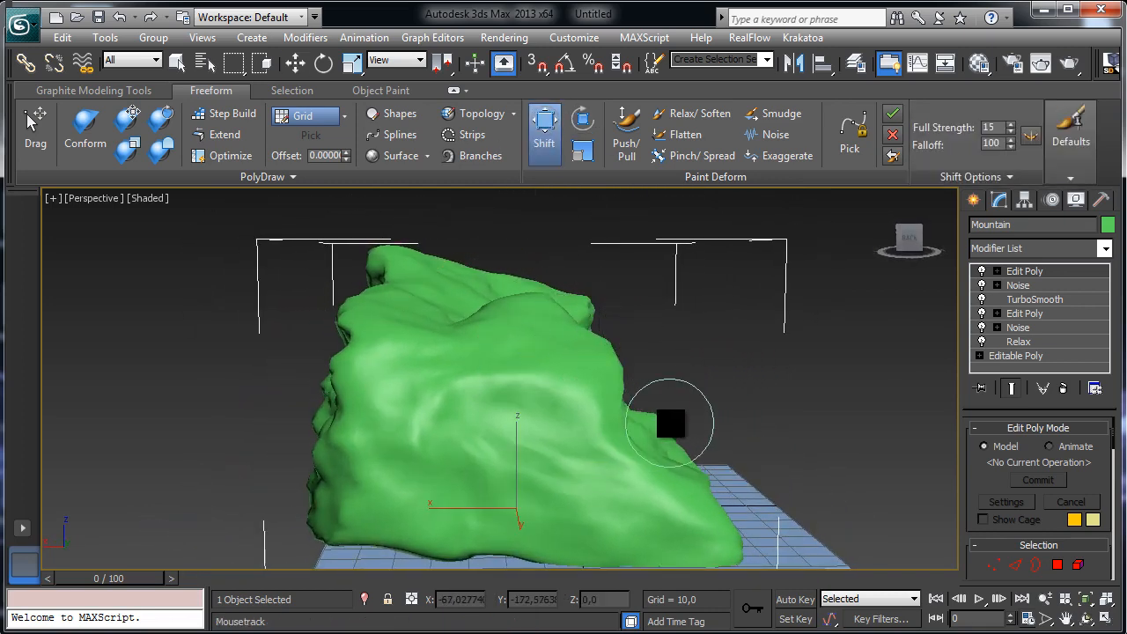
View the Mountain from above and reshape the lower slope beneath the central ridge with the Shift brush
left_click(1086, 619)
mouse_move(521, 395)
left_mouse_down()
mouse_move(323, 370)
mouse_move(302, 392)
mouse_move(294, 498)
left_mouse_up()
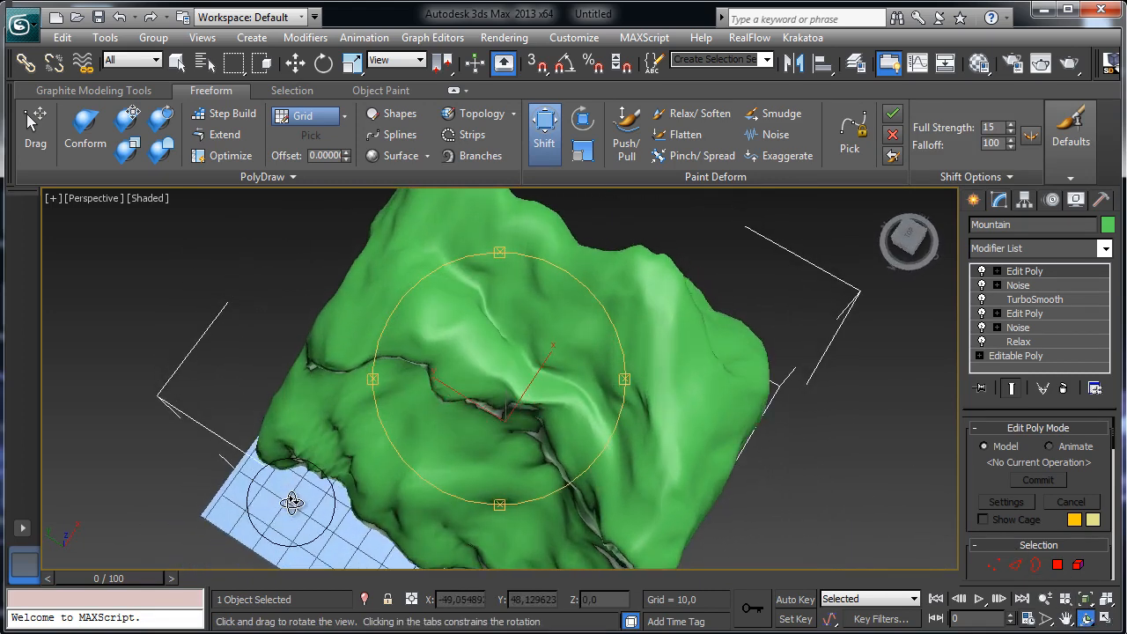
left_click(545, 127)
left_click(545, 128)
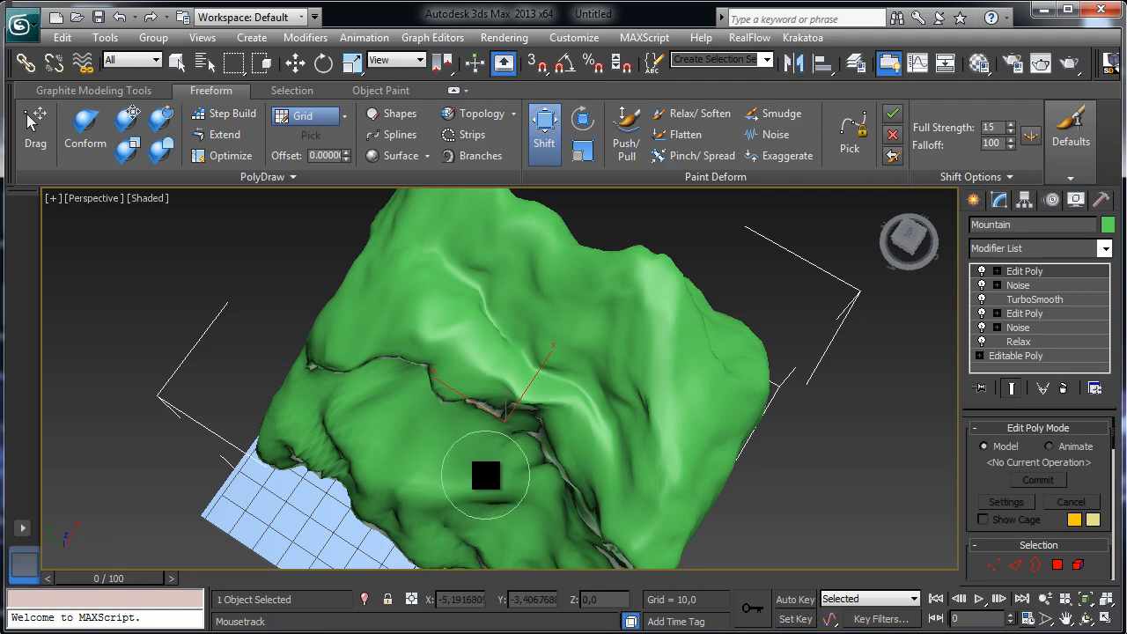
Check the Mountain from several sides and reshape the foot of its side slope with the Shift brush
left_click(1084, 620)
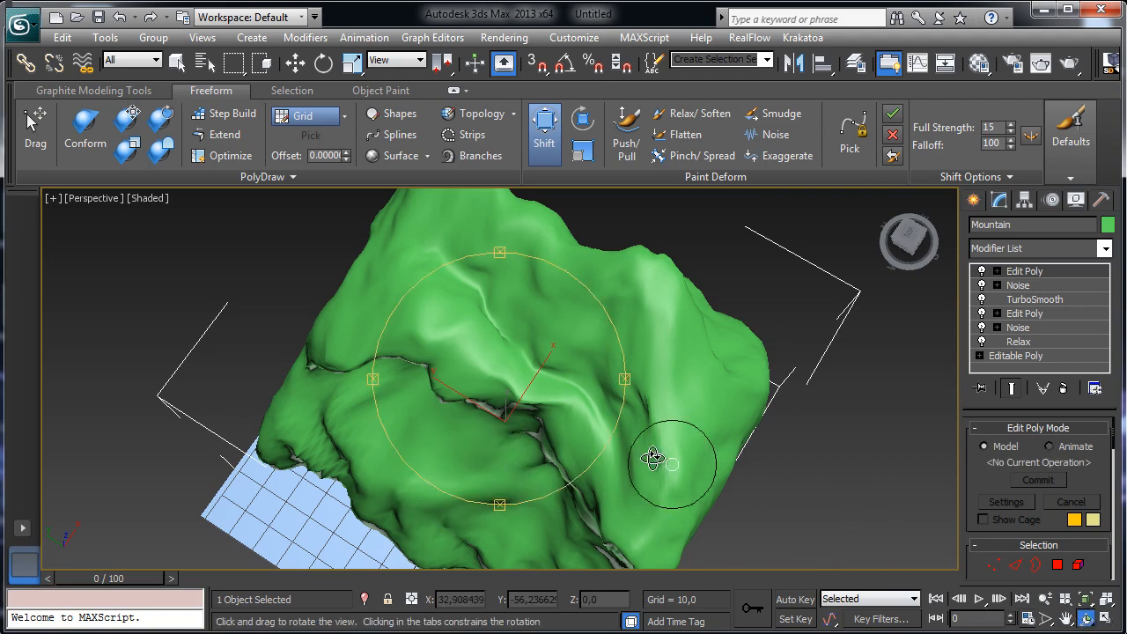
left_click_drag(652, 455, 550, 258)
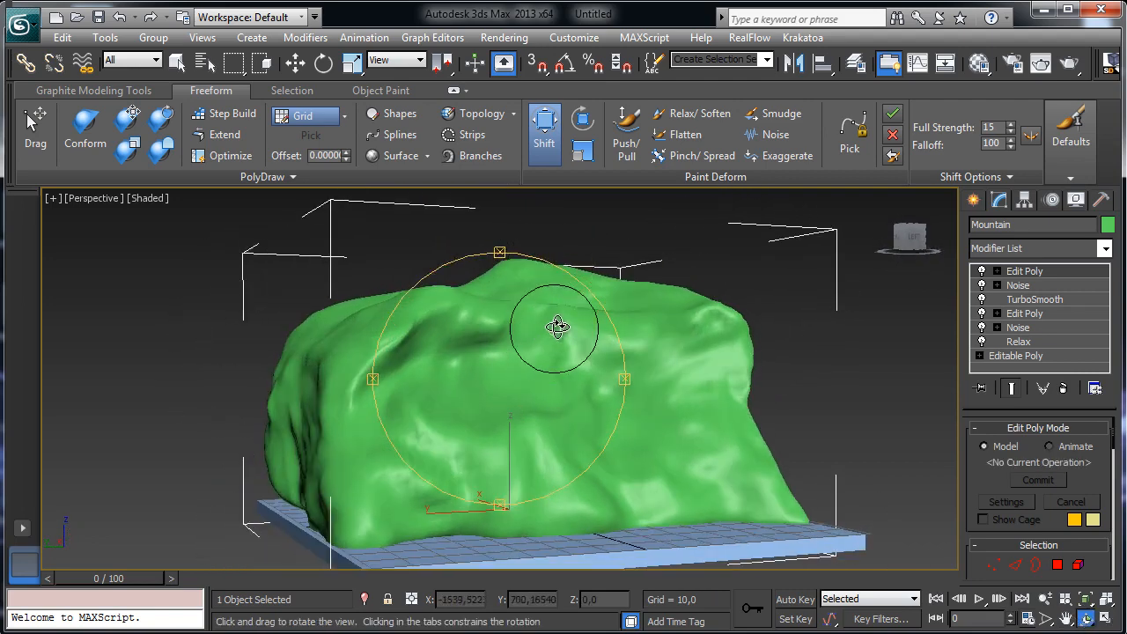
left_click_drag(531, 500, 583, 400)
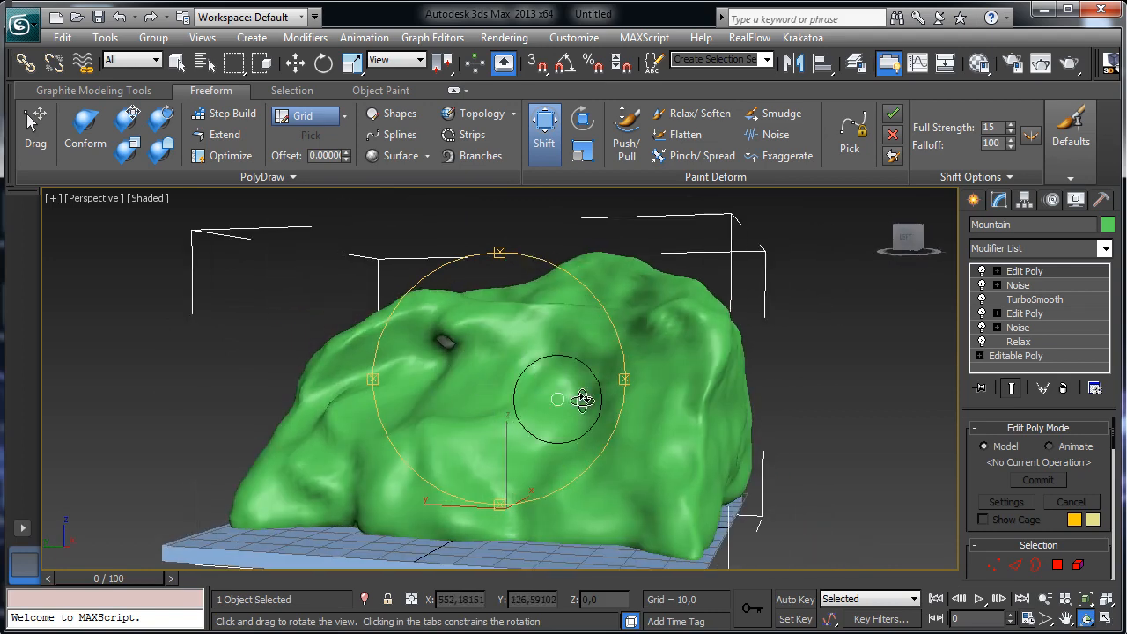
left_click_drag(565, 485, 642, 397)
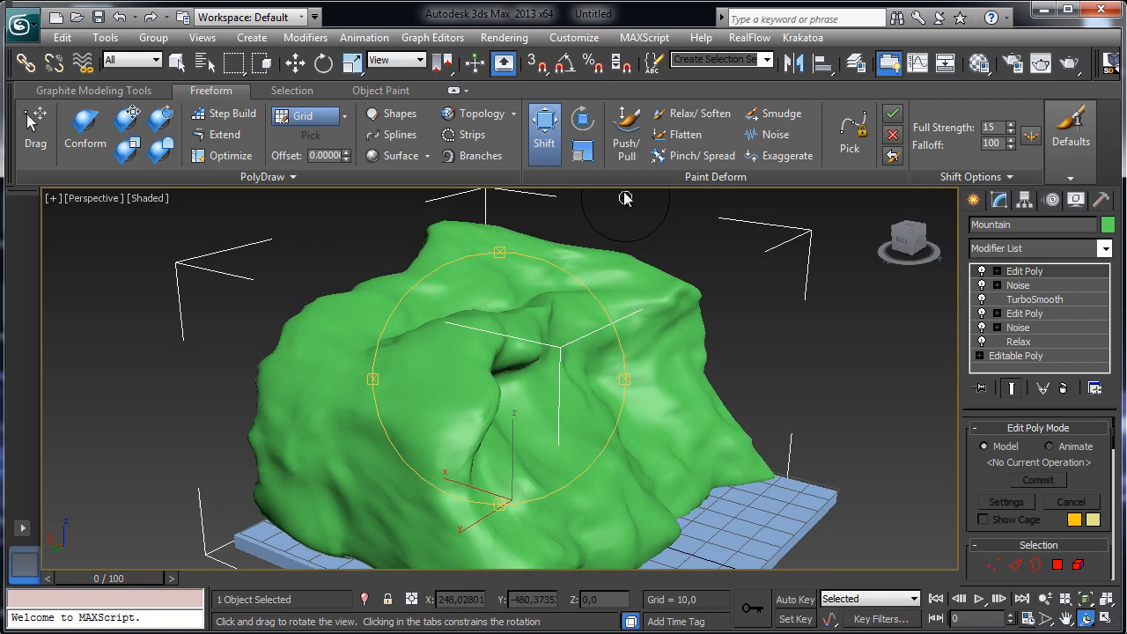
left_click(546, 125)
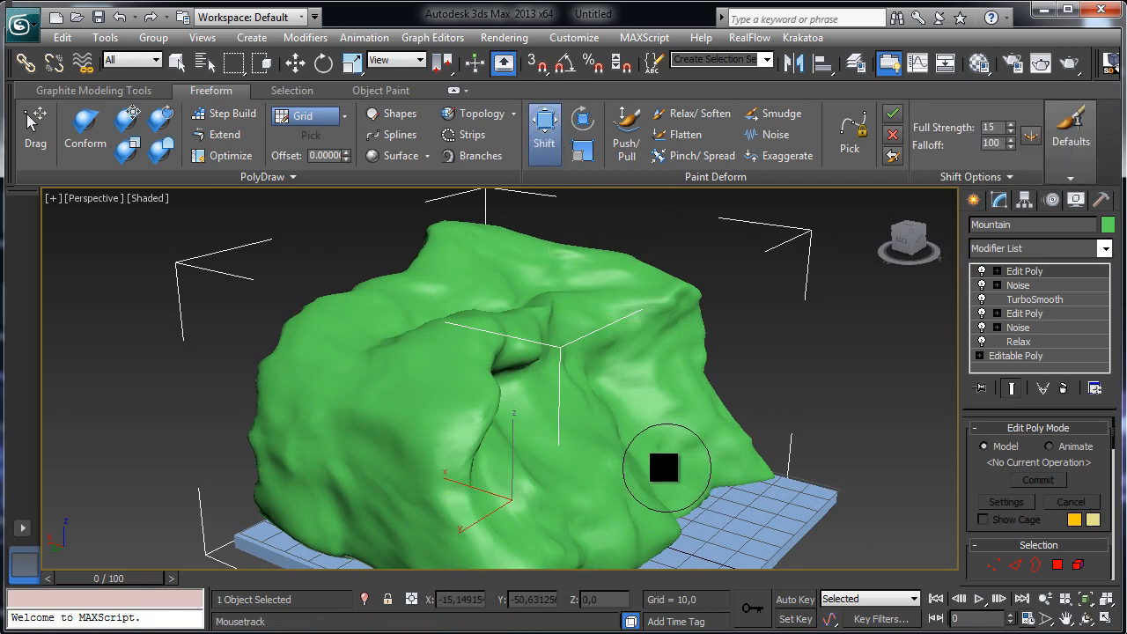
Finish the Shift brush sculpting and add a second TurboSmooth modifier on top of the Mountain's stack
left_click(1082, 619)
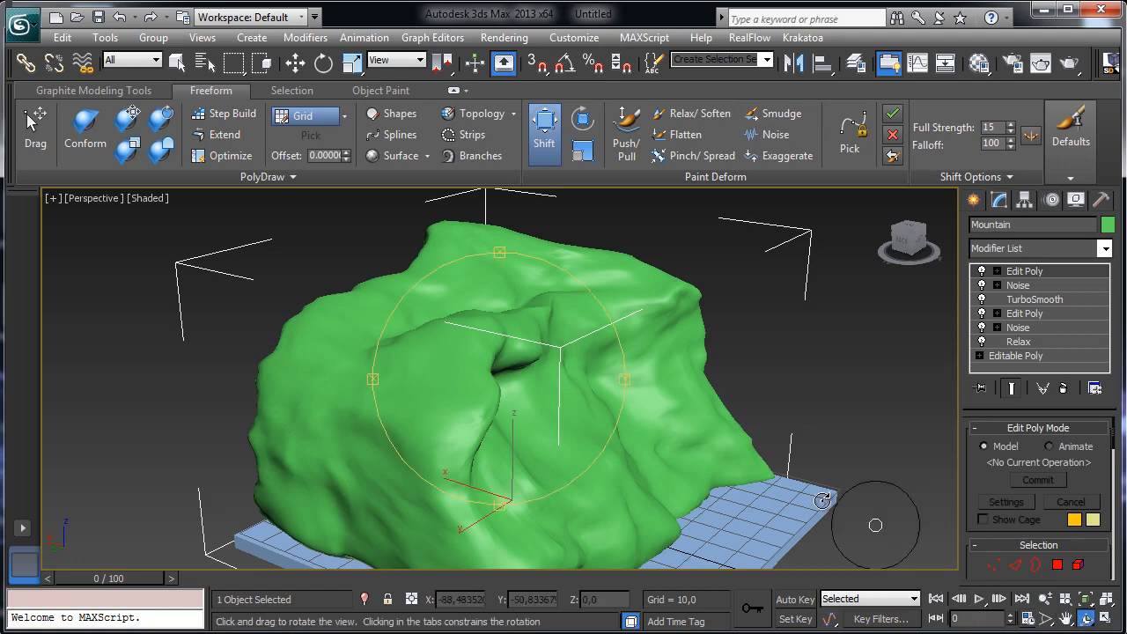
left_click_drag(475, 378, 360, 322)
left_click(295, 62)
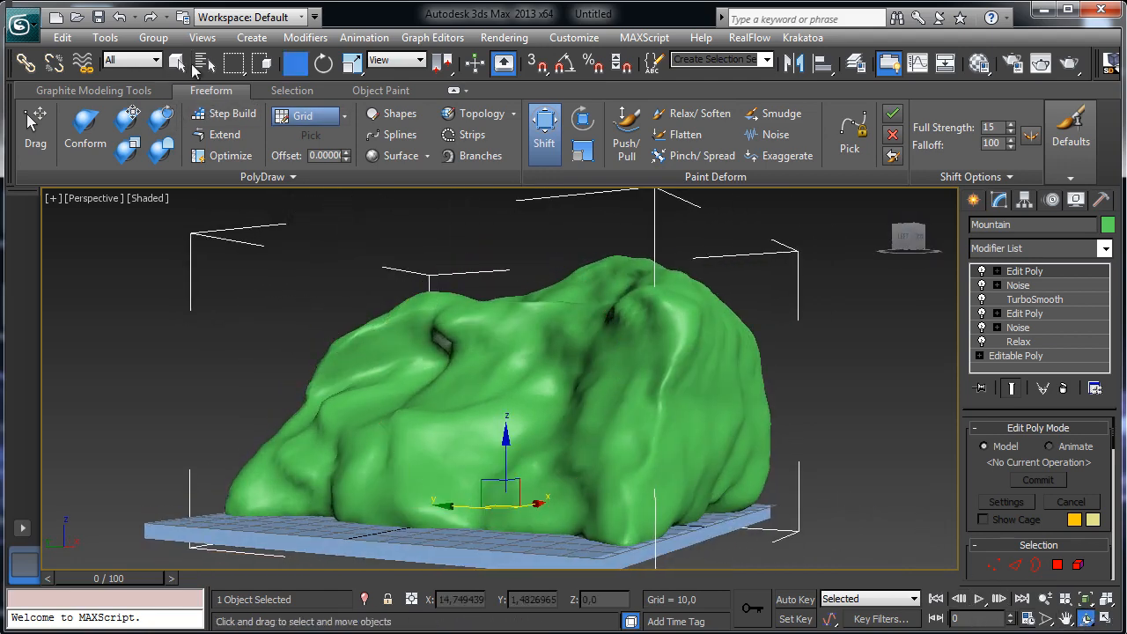
left_click(1106, 249)
left_click(1106, 249)
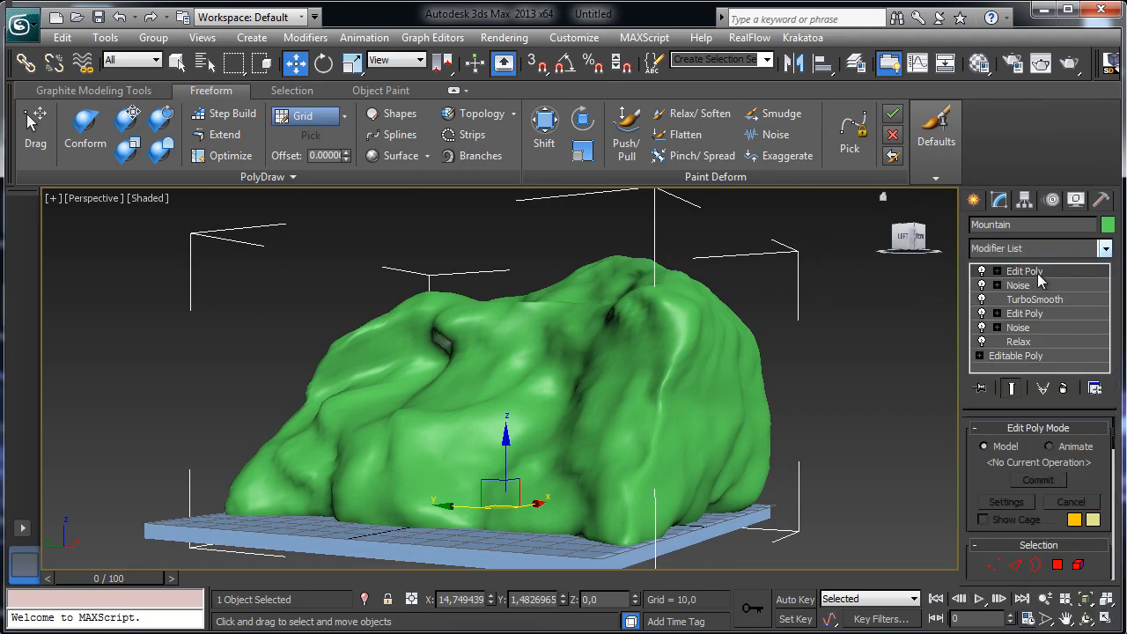
left_click(1105, 249)
left_click_drag(1109, 308, 1110, 633)
left_click(1044, 633)
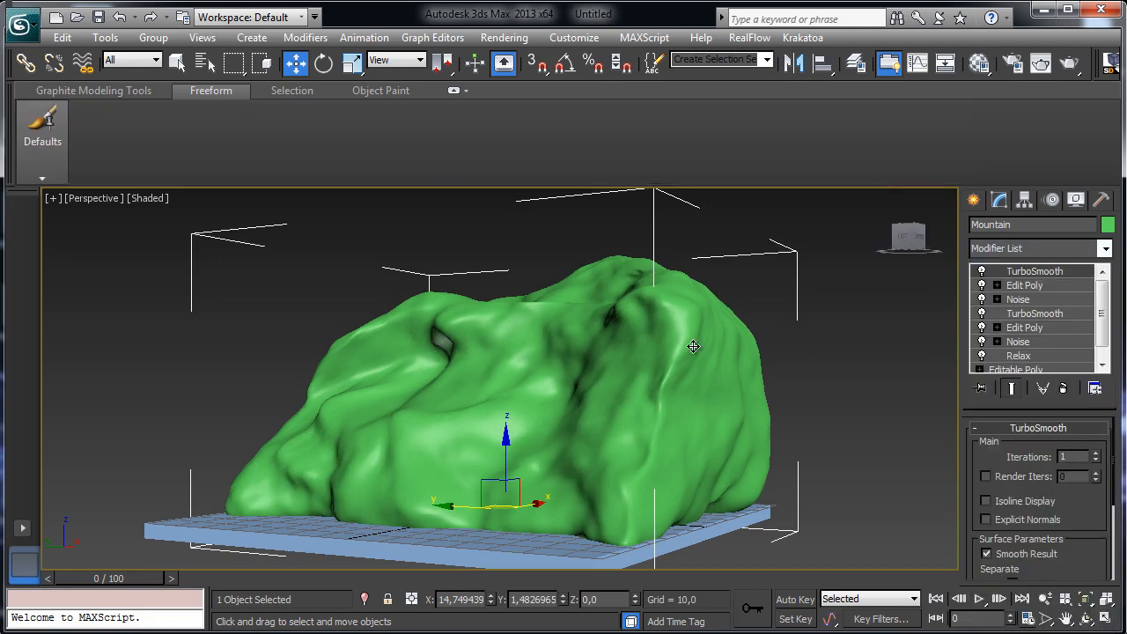
Add a third Noise modifier above TurboSmooth with a scale of 15, Fractal enabled and an X strength of 5
left_click(1086, 620)
mouse_move(458, 384)
left_mouse_down()
mouse_move(467, 473)
mouse_move(619, 385)
mouse_move(456, 392)
left_mouse_up()
left_click(1105, 249)
scroll(1039, 529, "down", 15)
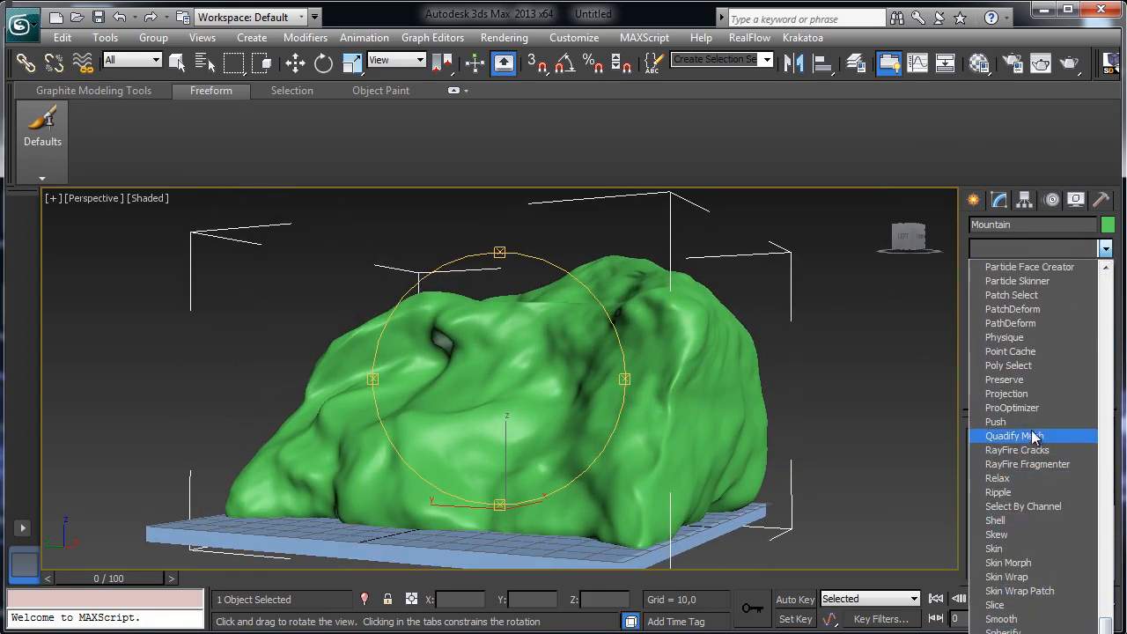
scroll(1013, 440, "up", 5)
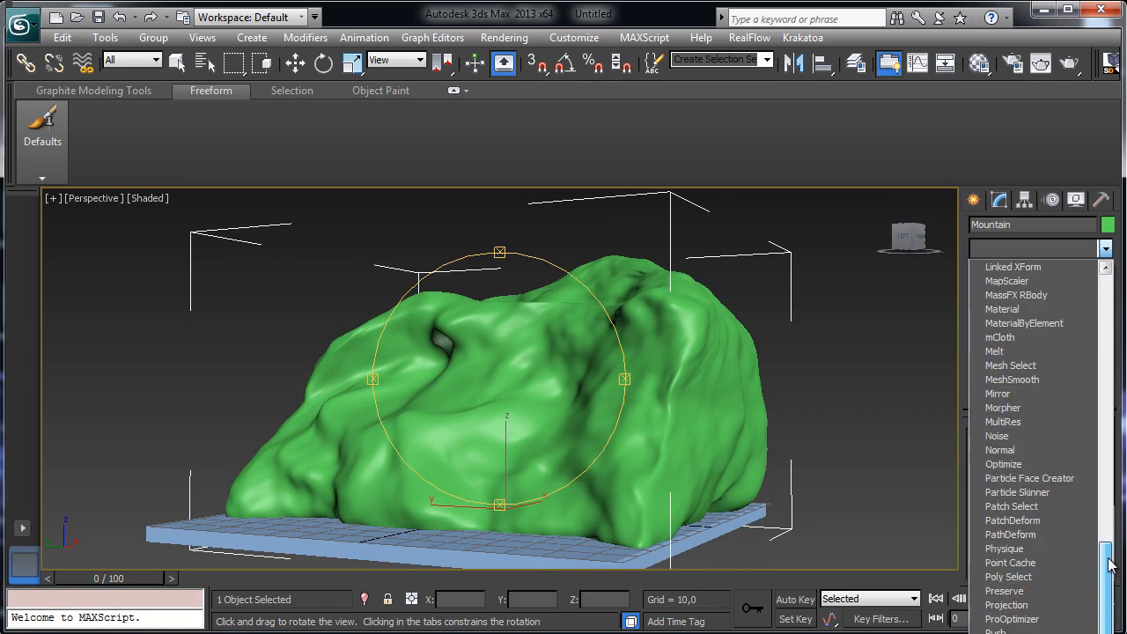
left_click(1004, 433)
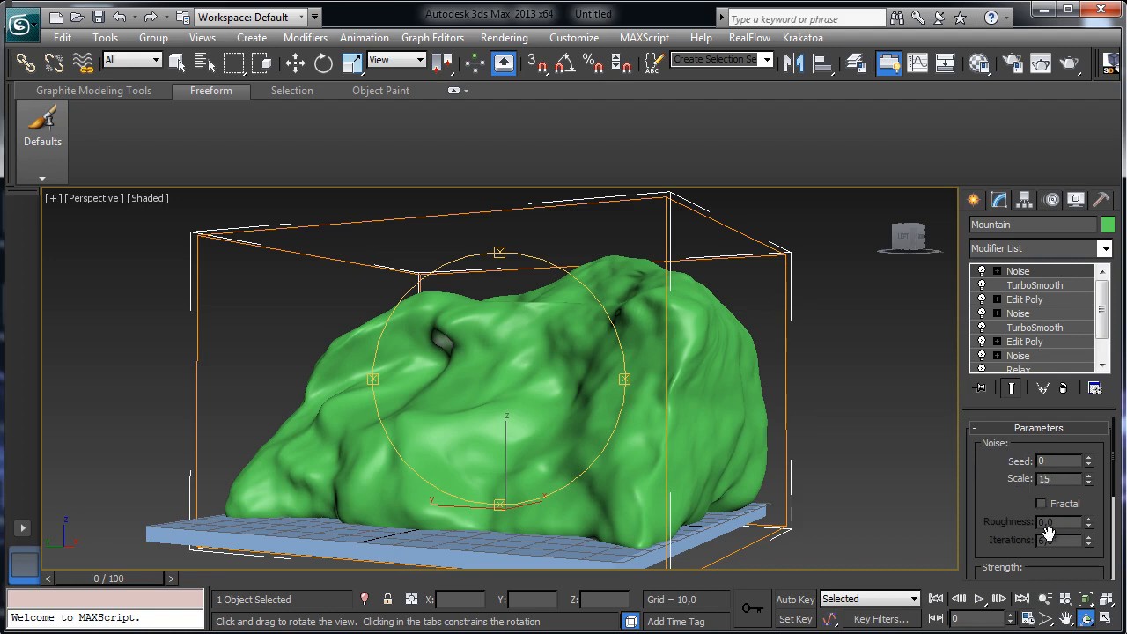
scroll(1063, 508, "down", 3)
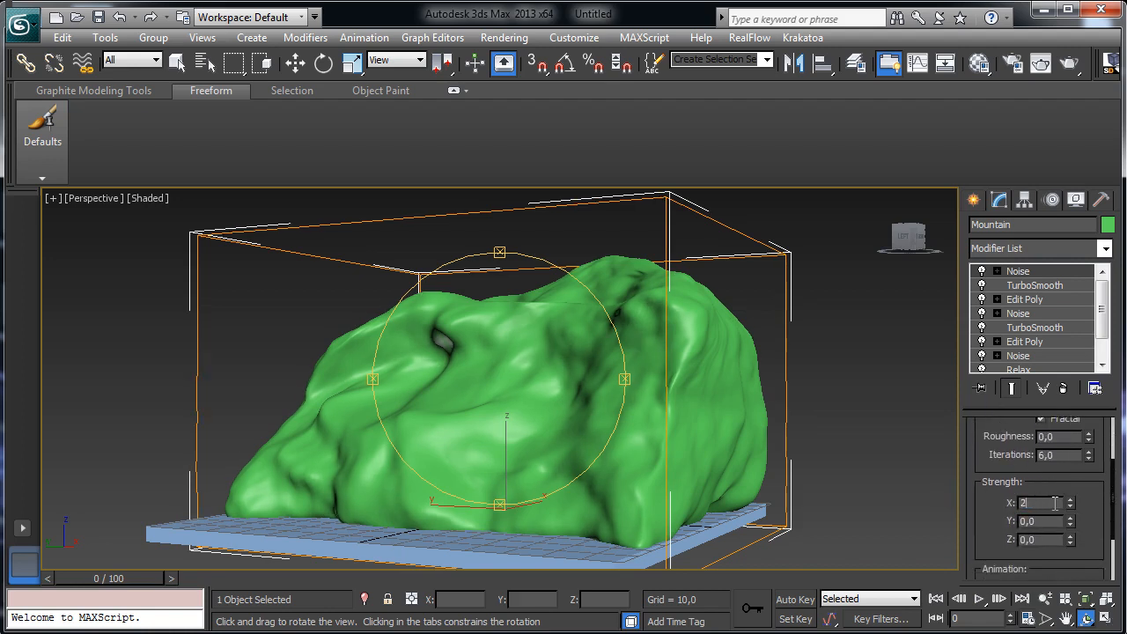
key("Return")
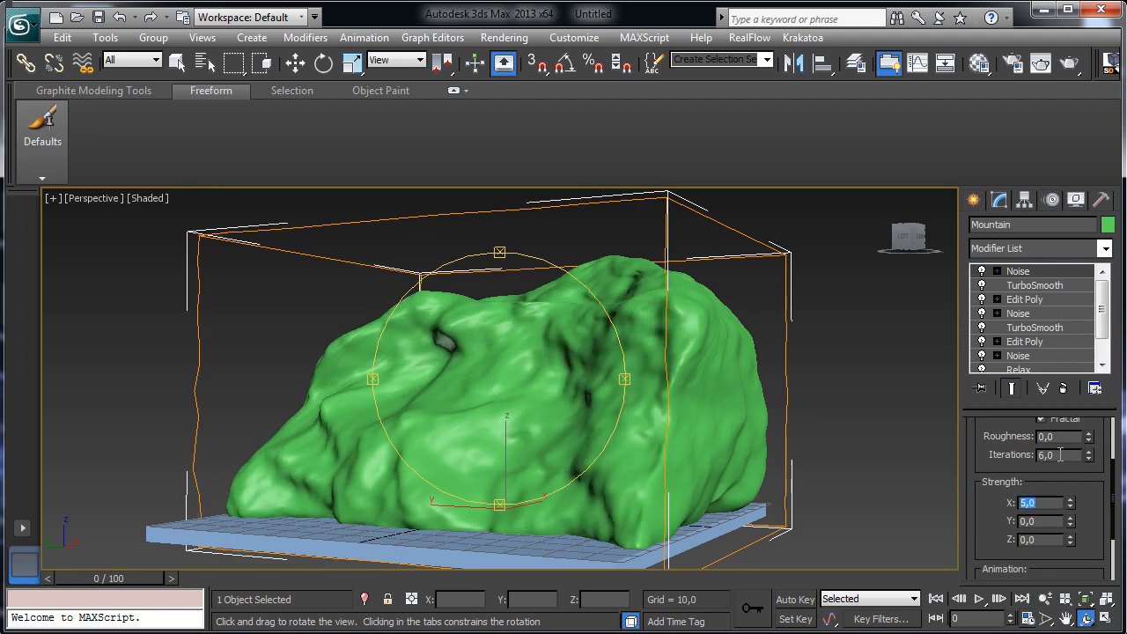
Set the third Noise modifier's scale to 10 and its X strength to 2
left_click_drag(1035, 409, 1053, 467)
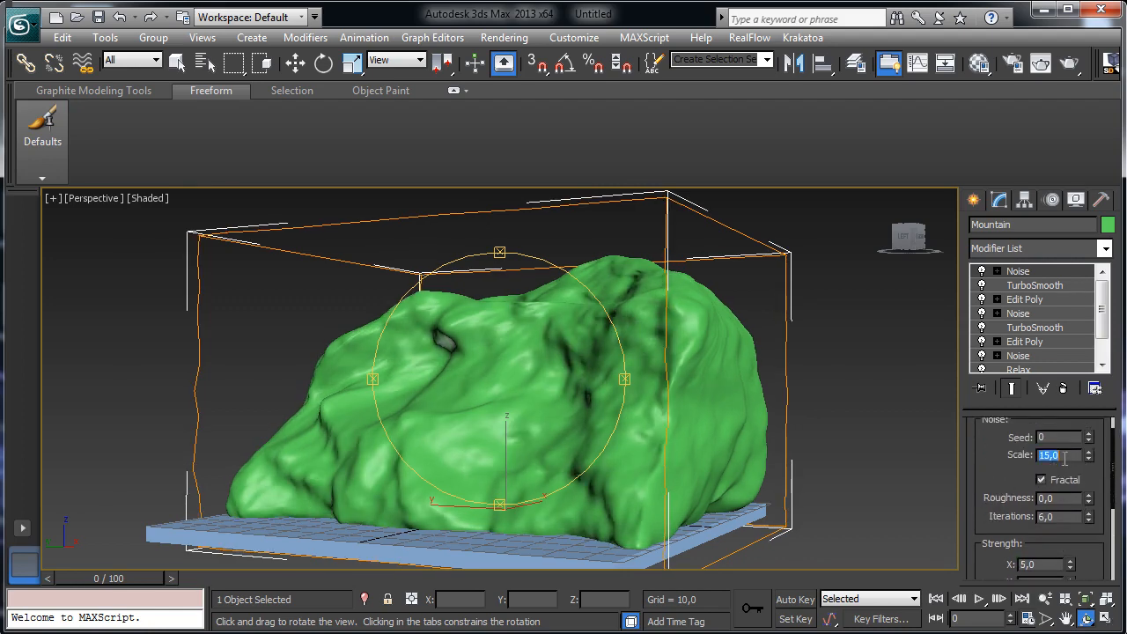
type("10")
key("Return")
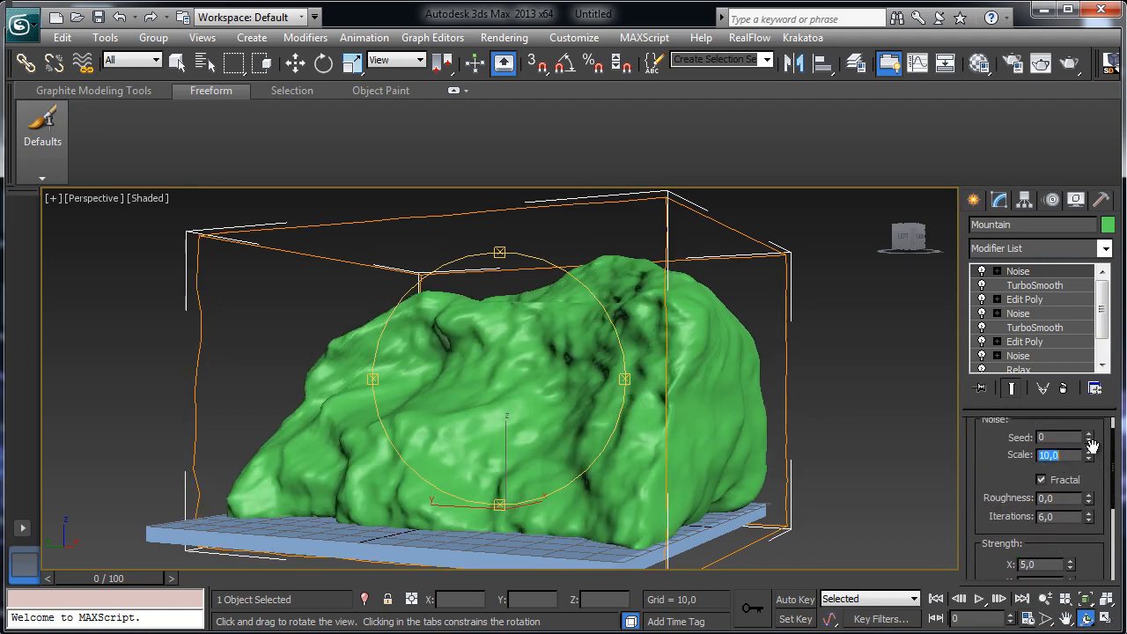
scroll(968, 490, "down", 3)
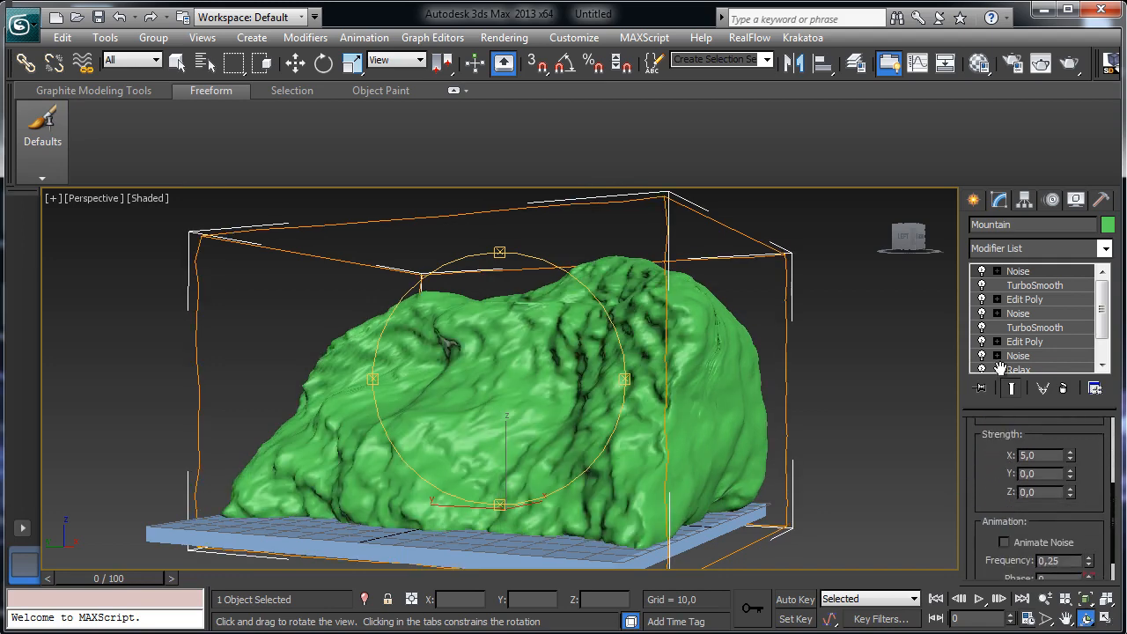
left_click(1043, 443)
type("2")
key("Return")
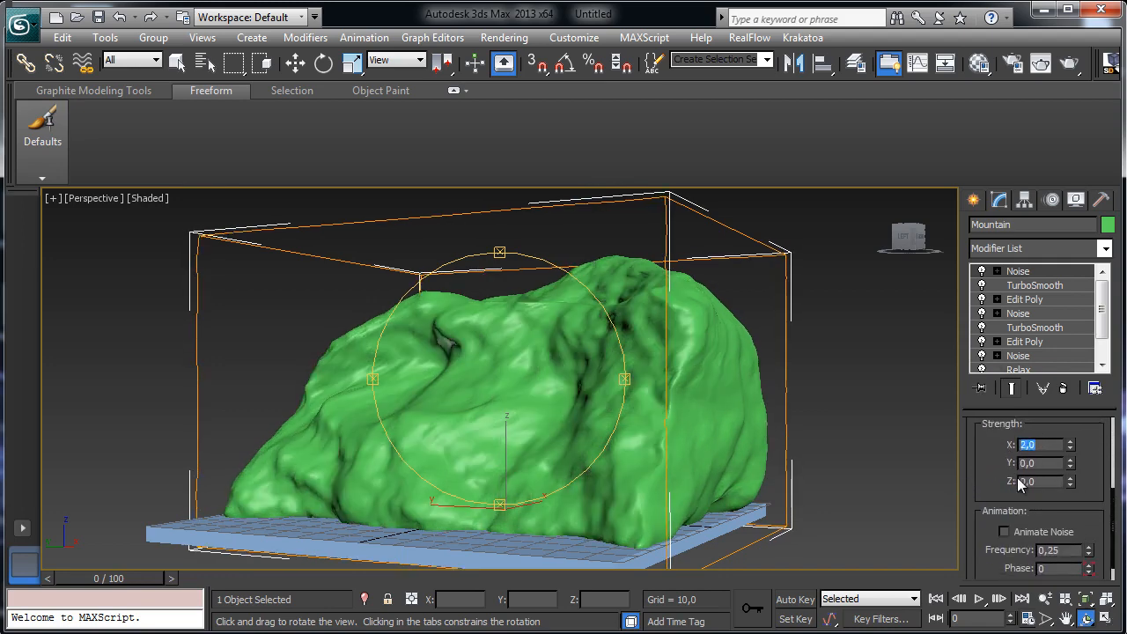
Set the third Noise modifier's Y strength to 2 and check the surface from another side
left_click(1061, 463)
type("2")
key("Return")
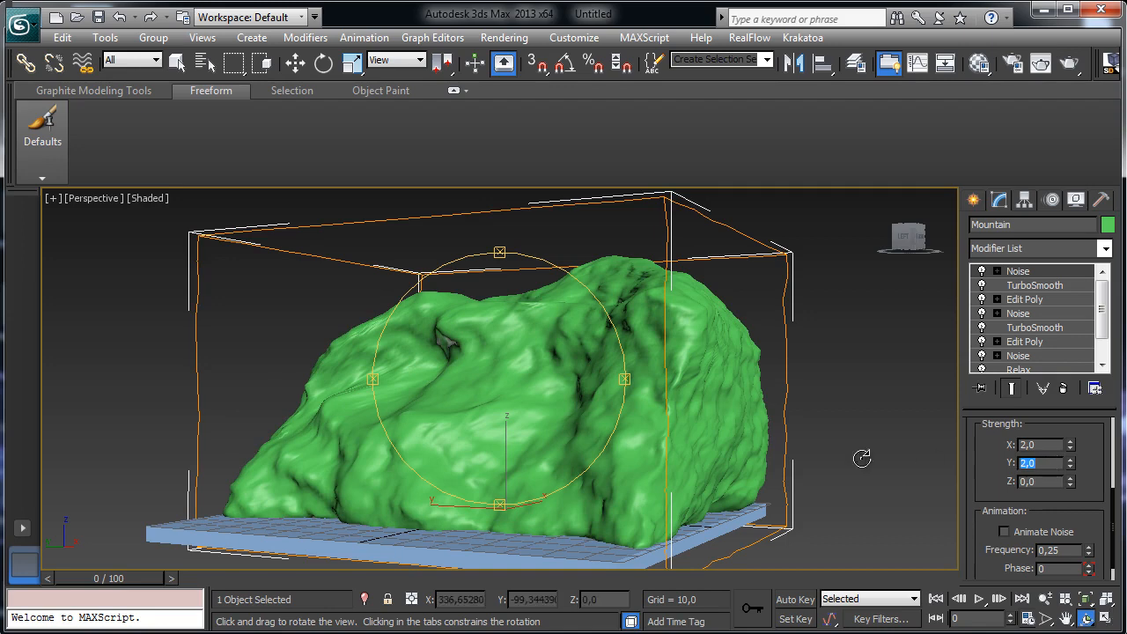
left_click_drag(486, 408, 541, 413)
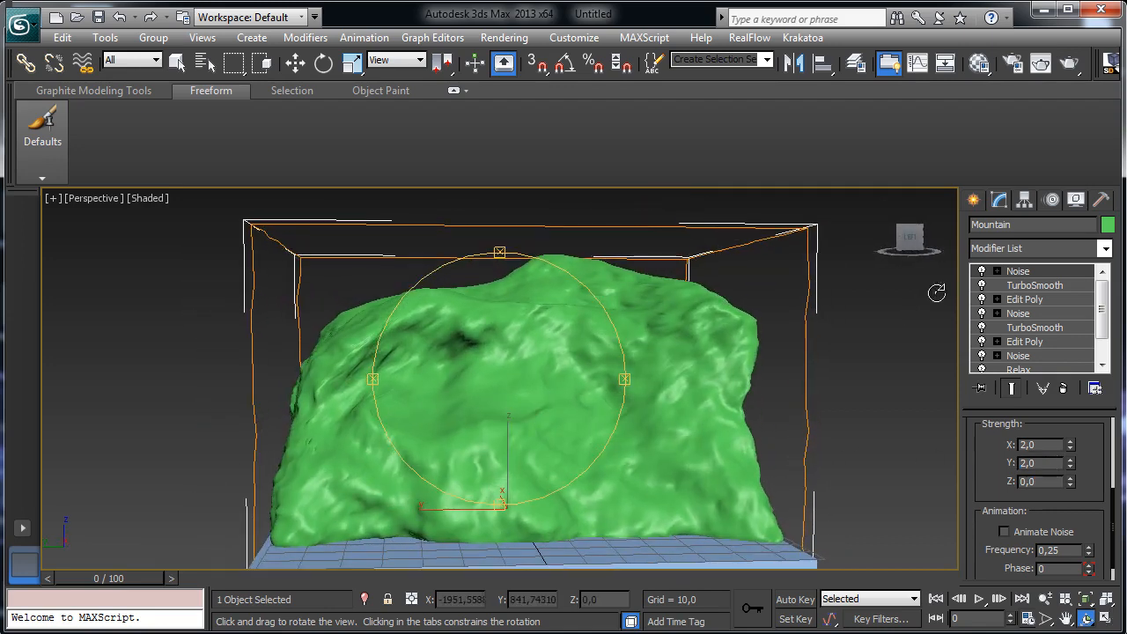
Stretch the top Noise modifier's gizmo upward along the Z axis with non-uniform scaling and check the mountain's slope
left_click(996, 271)
left_click(1028, 284)
key("w")
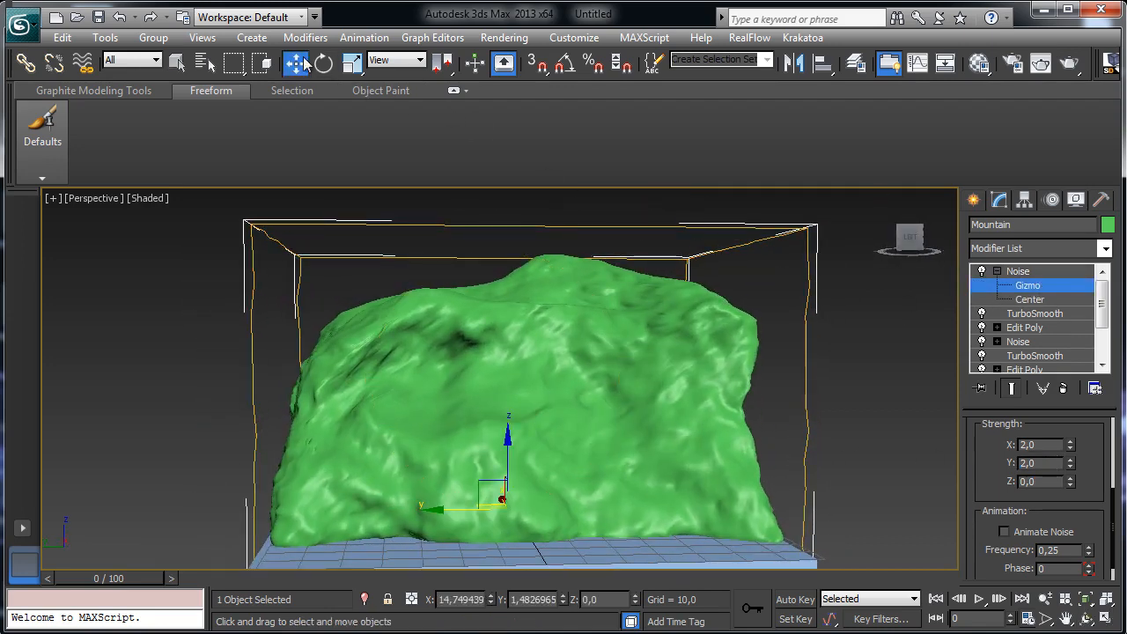
left_click(351, 62)
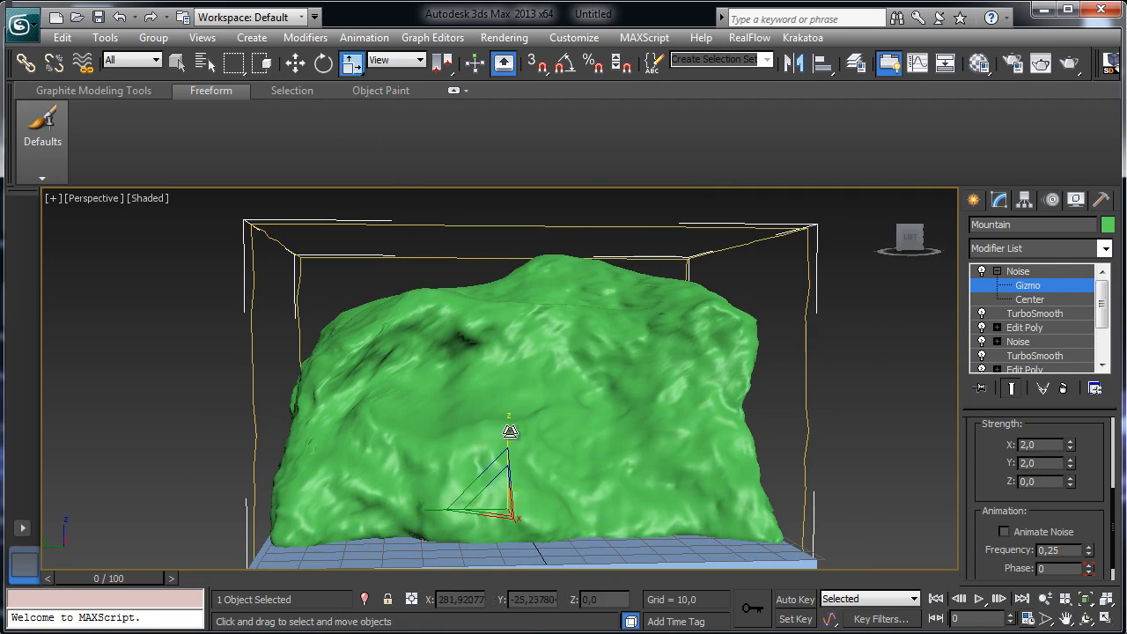
left_click_drag(507, 416, 502, 331)
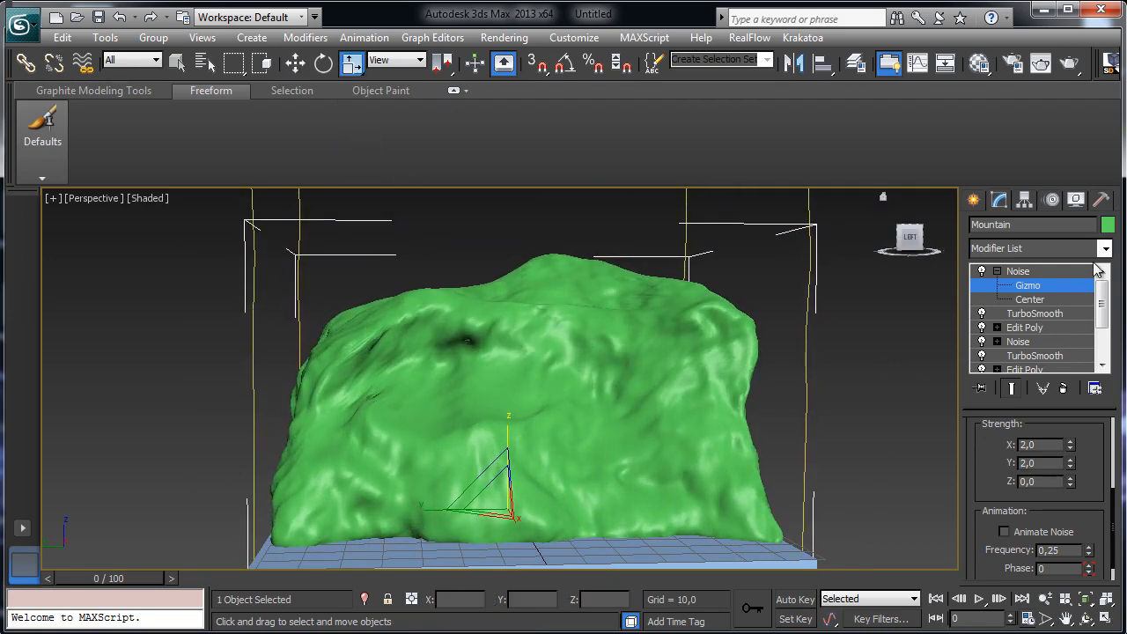
left_click(1055, 273)
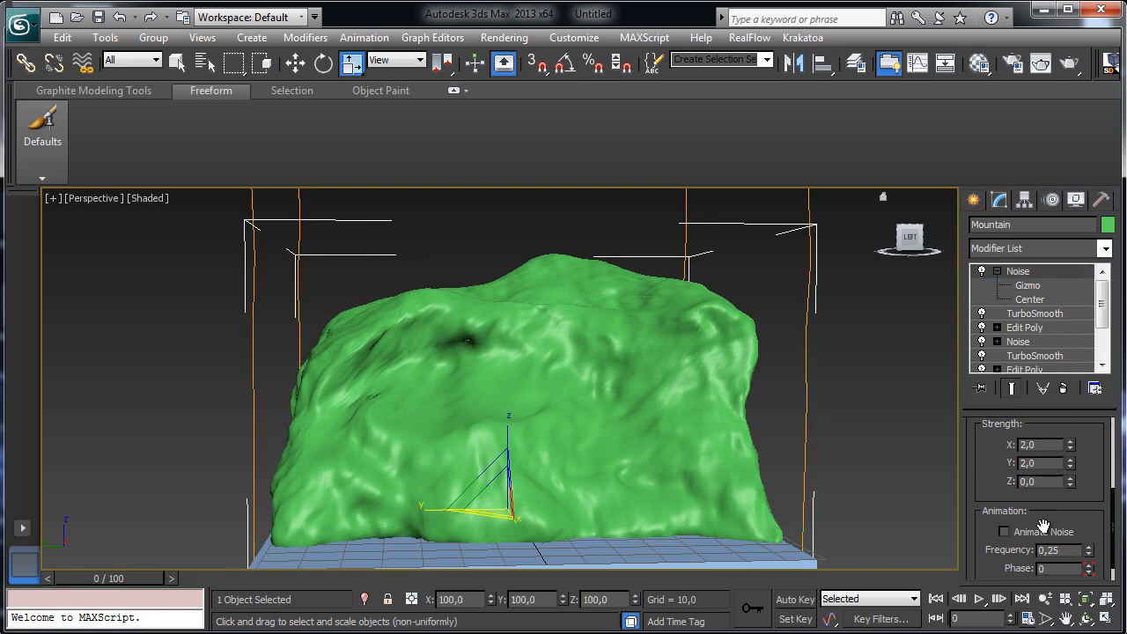
left_click(1088, 620)
left_click_drag(506, 417, 410, 405)
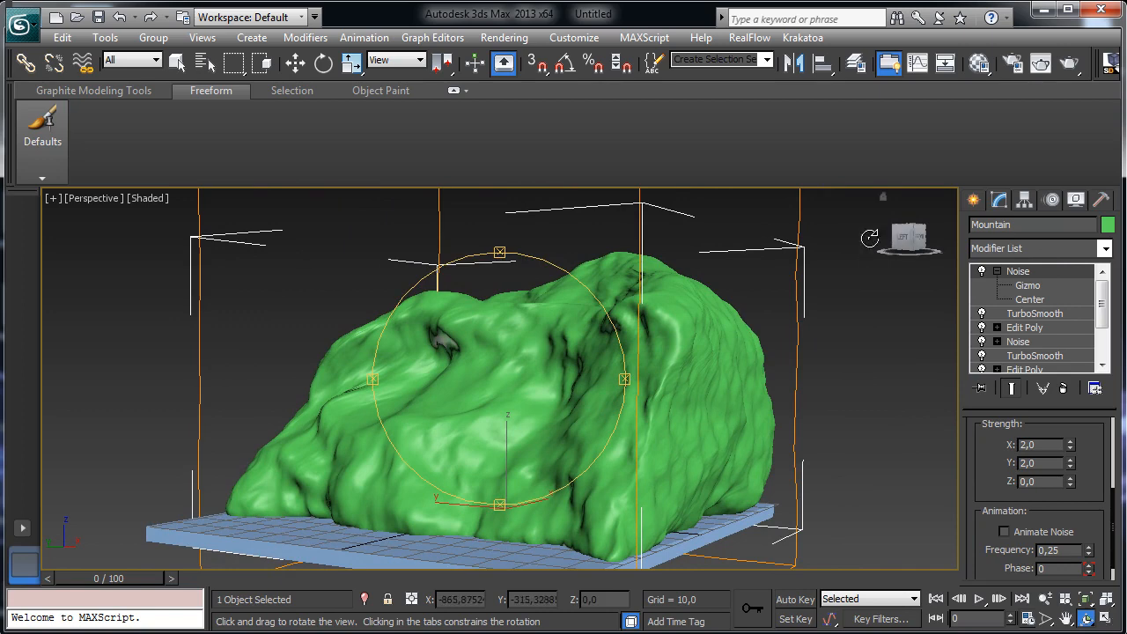
Add an Edit Poly modifier on top of the Mountain's modifier stack
left_click(177, 62)
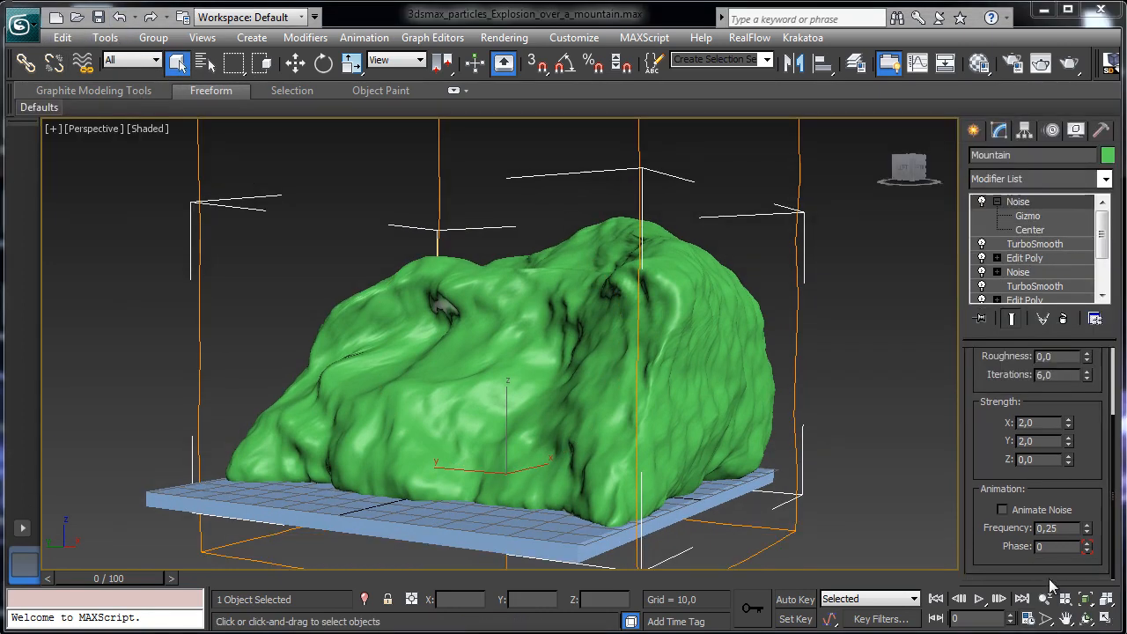
left_click(1105, 178)
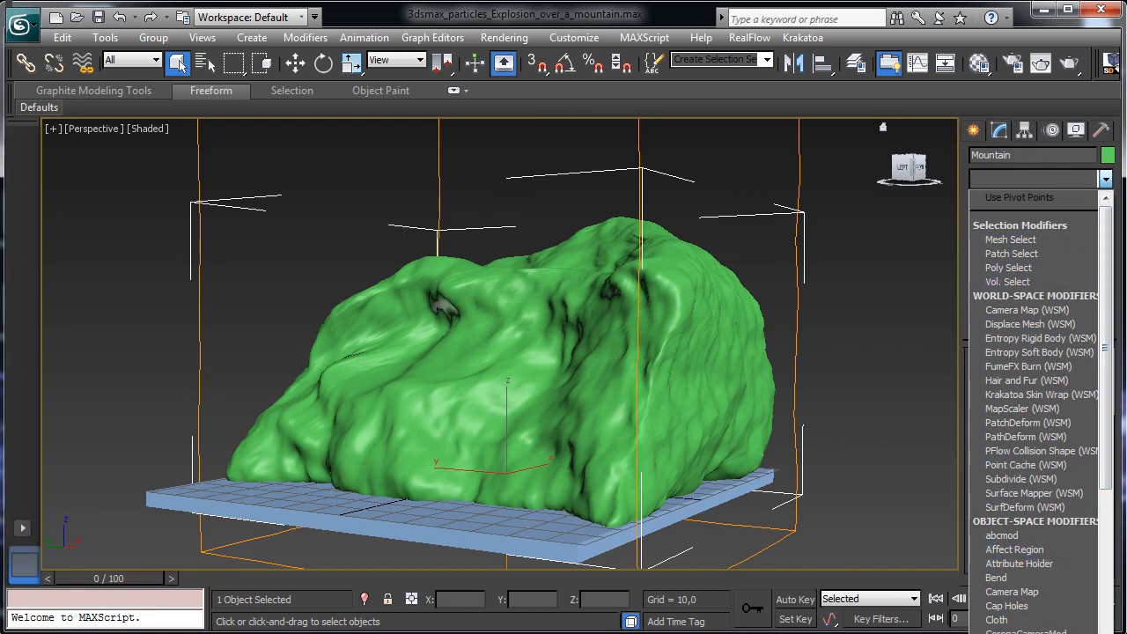
left_click(1008, 632)
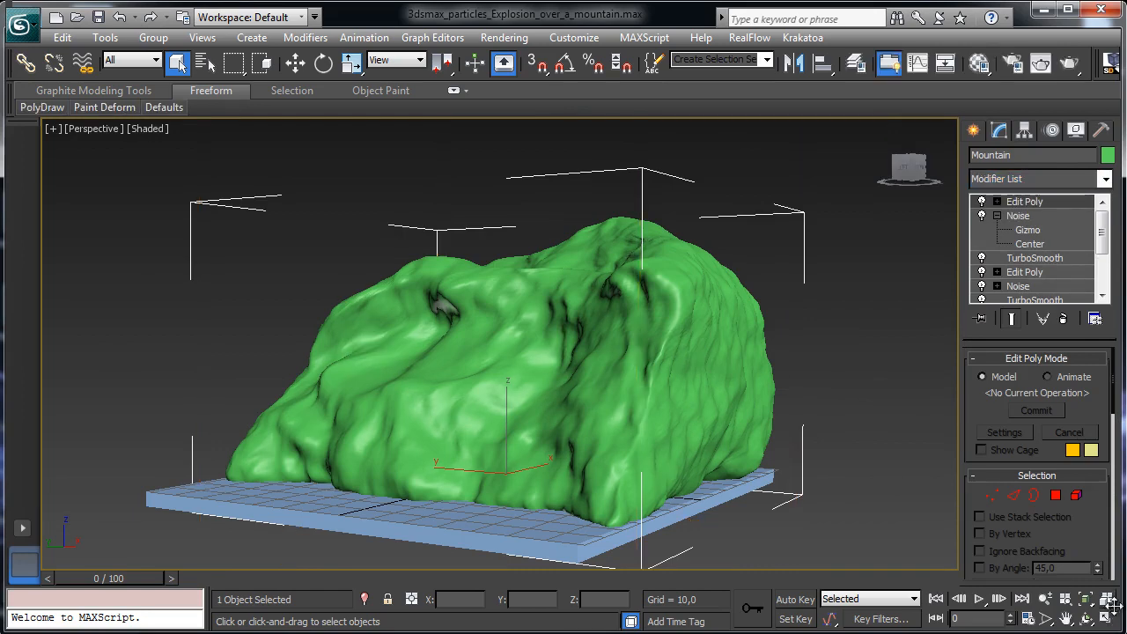
left_click(1089, 621)
left_click_drag(466, 345, 440, 238)
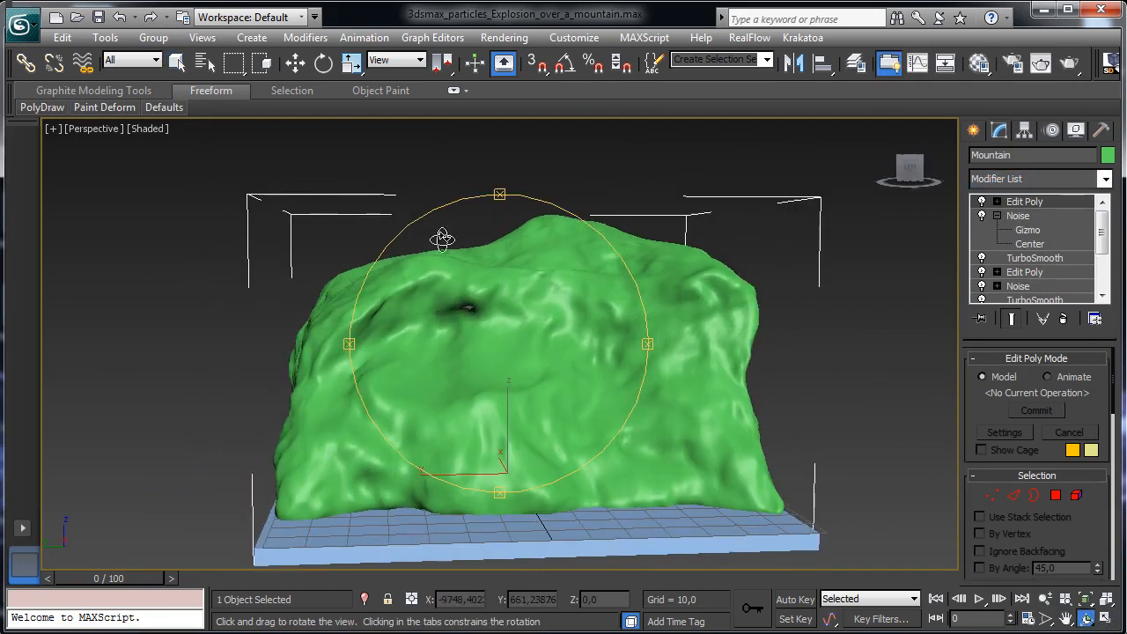
Select the Edit Poly modifier below the second TurboSmooth and paint Push/Pull strokes down the mountain's front slope with brush size 20
left_click(455, 91)
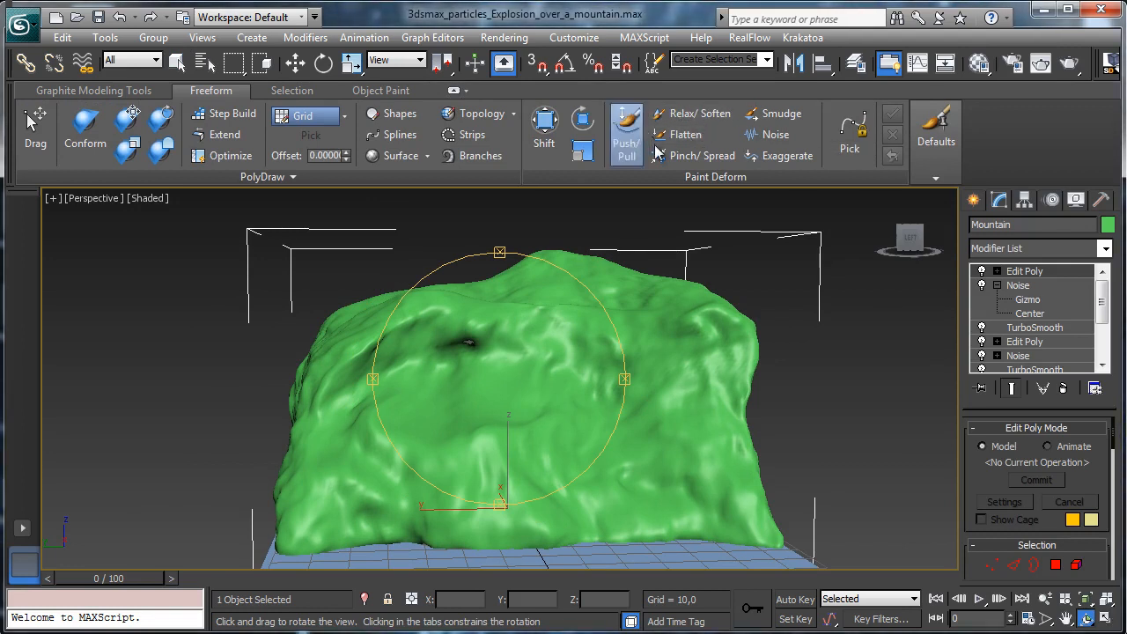
left_click(626, 132)
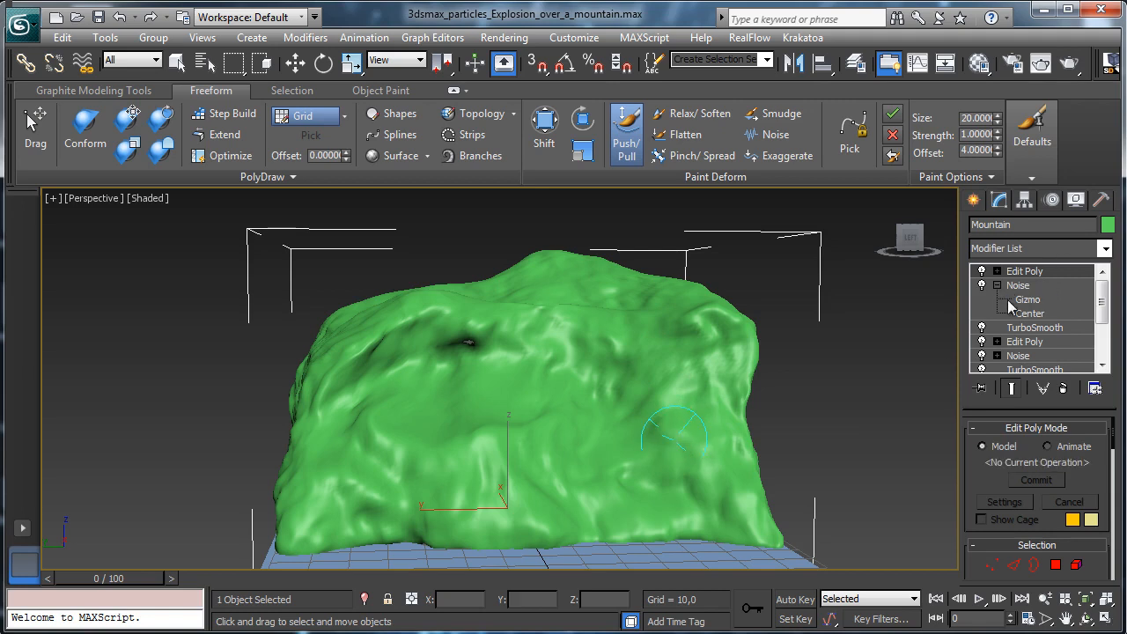
left_click(1025, 342)
key("w")
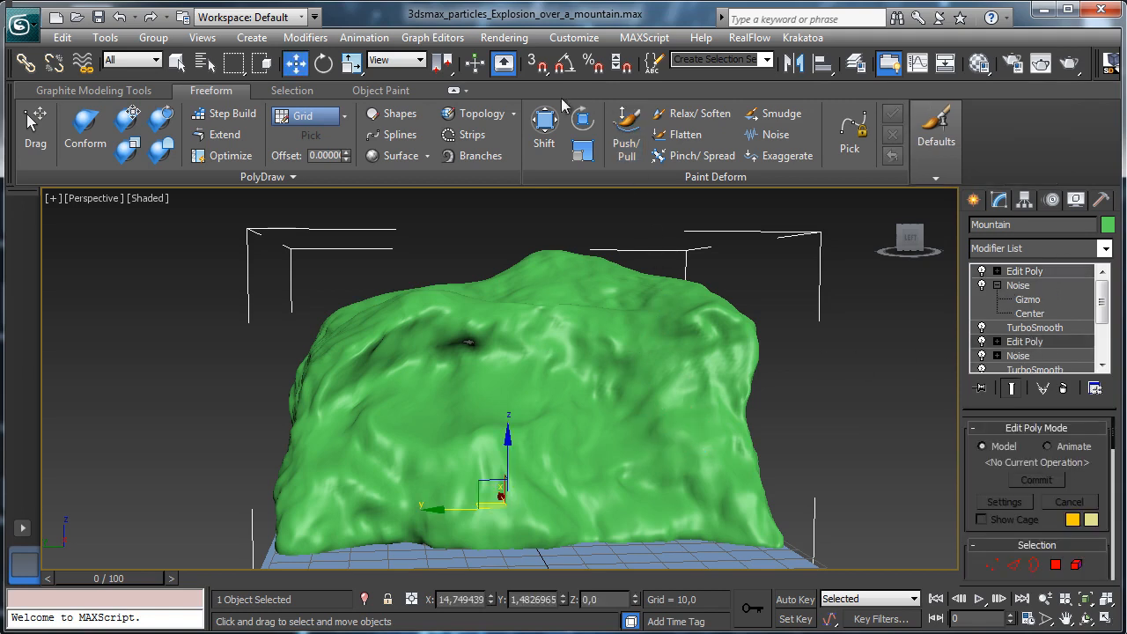
left_click(545, 128)
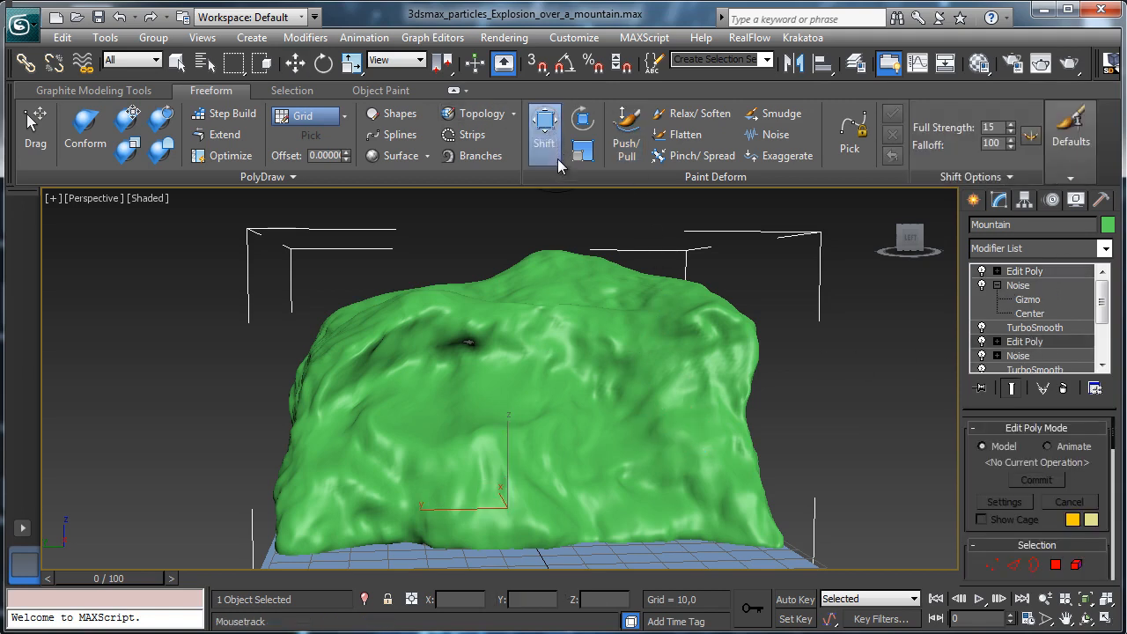
left_click(626, 125)
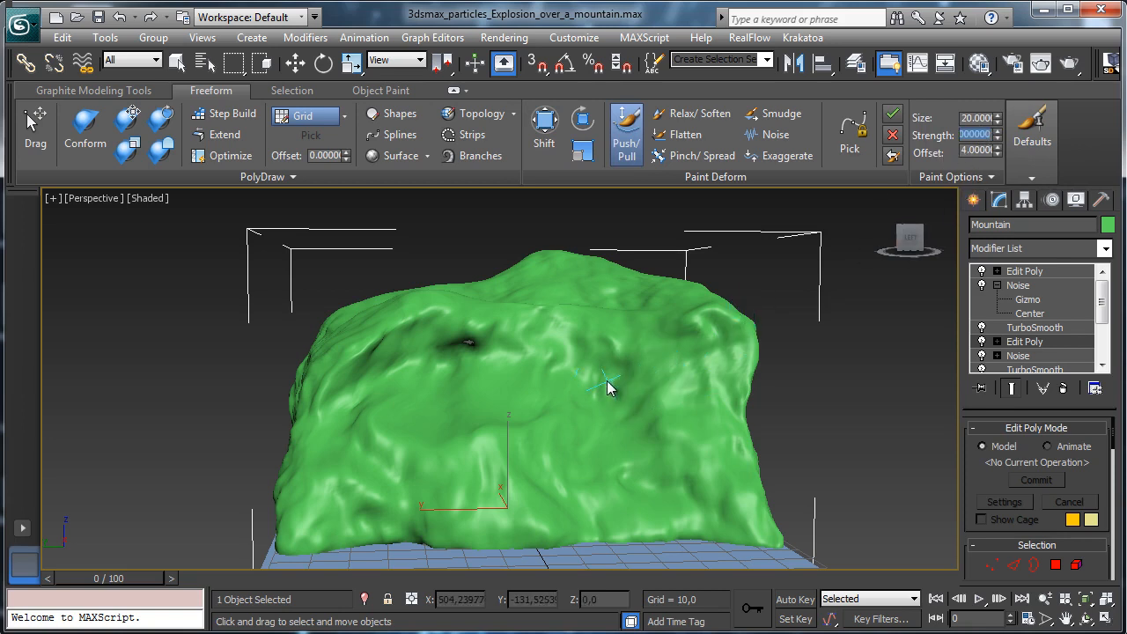
left_click_drag(622, 400, 631, 425)
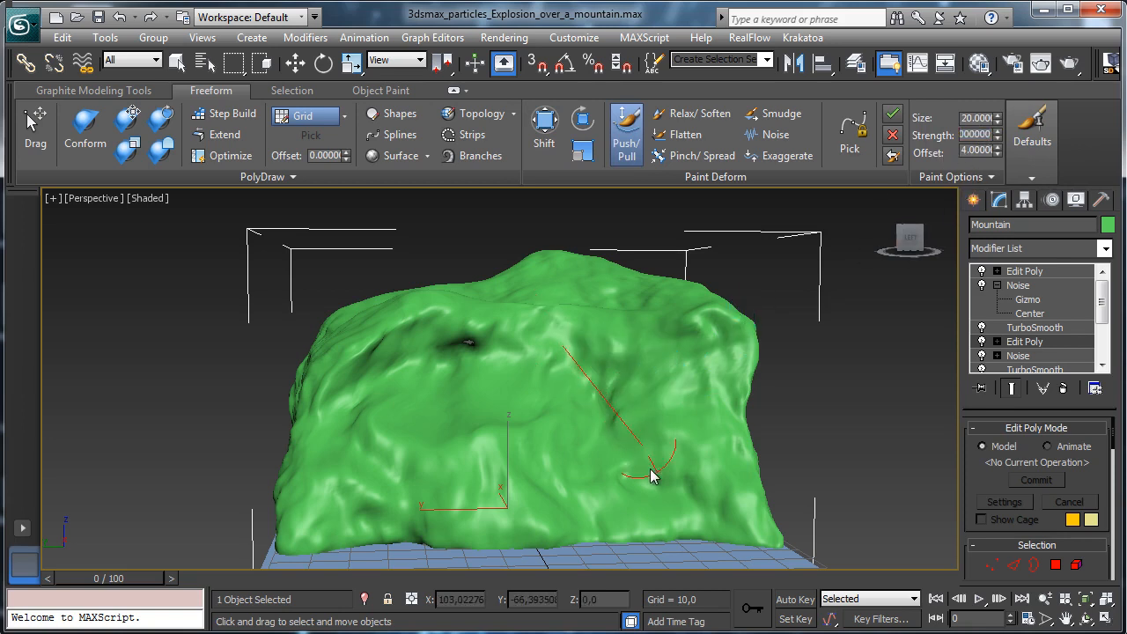
mouse_move(649, 469)
left_mouse_down()
mouse_move(653, 483)
mouse_move(681, 354)
left_mouse_up()
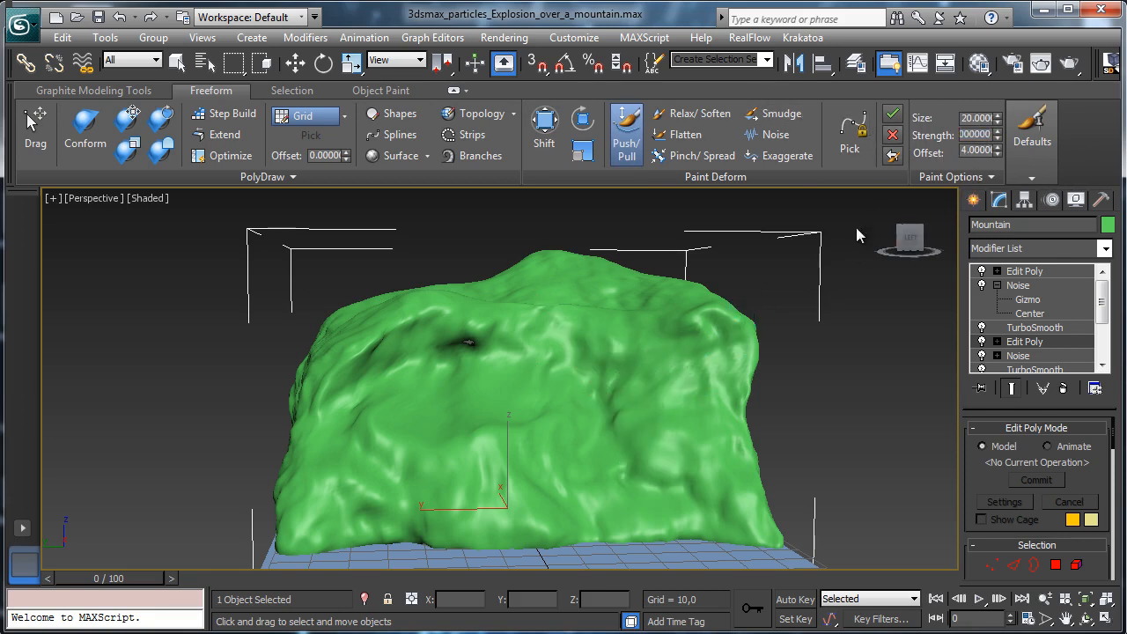
Turn off Show End Result to view the Mountain only up to the lower Edit Poly modifier
left_click(1086, 620)
left_click_drag(473, 391, 541, 437)
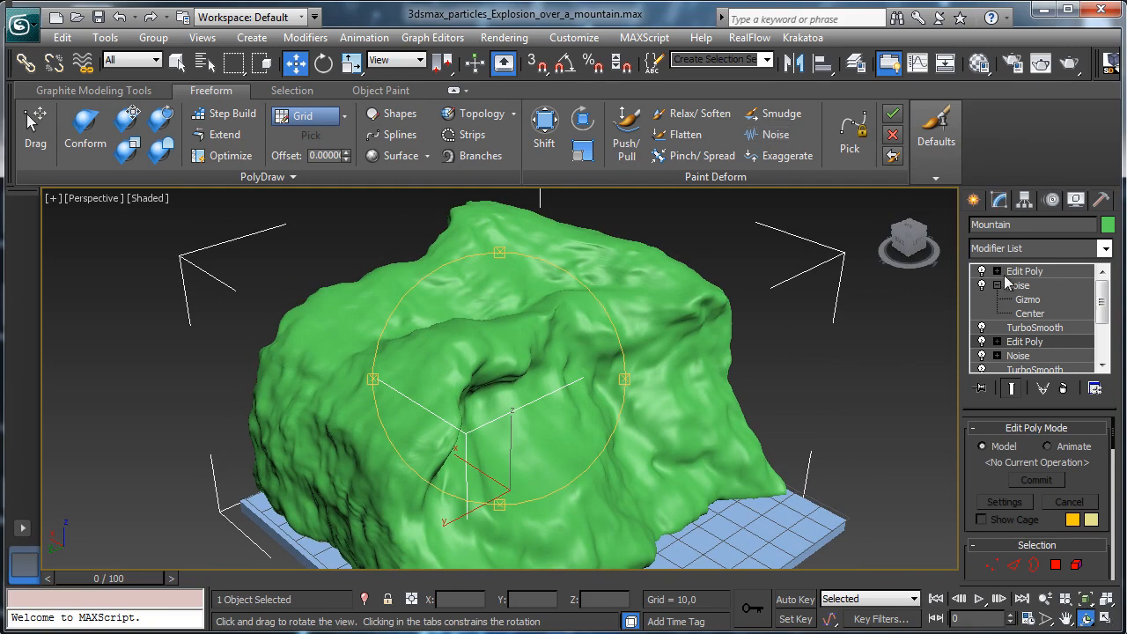
left_click(1012, 388)
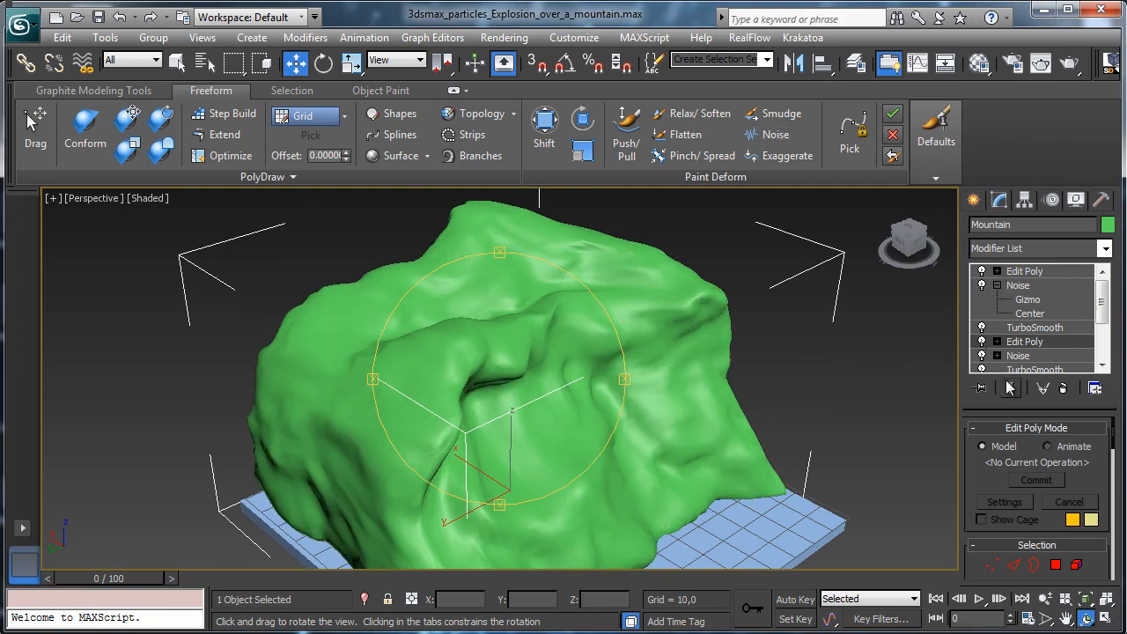
left_click_drag(595, 399, 491, 327)
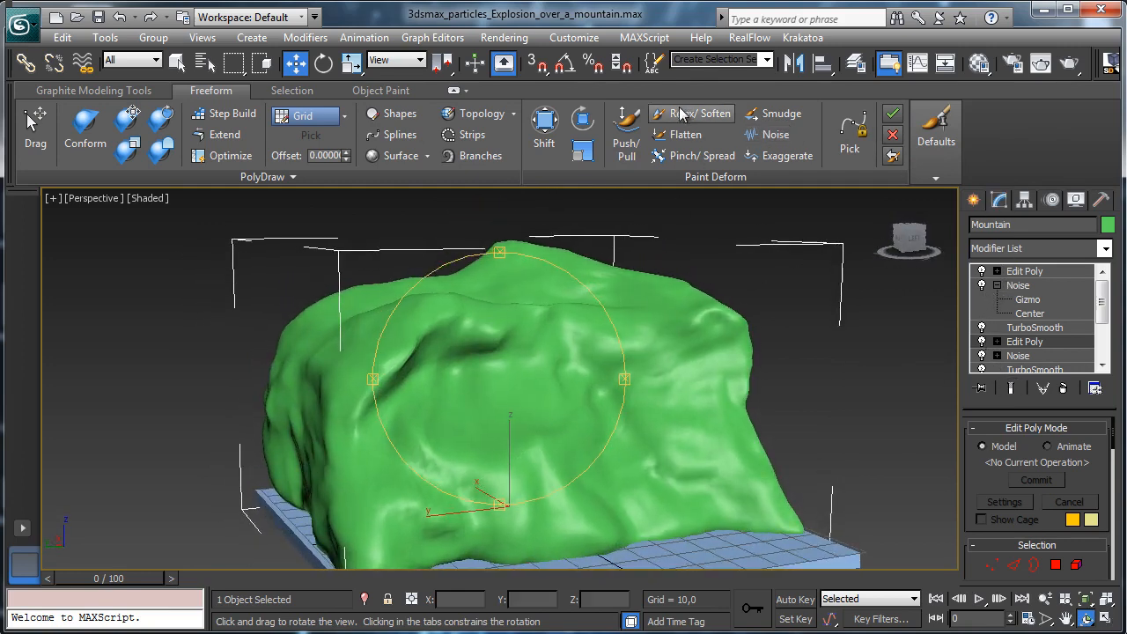
Try a Push/Pull stroke toward the foot of the mountain's side slope and undo it
left_click(624, 124)
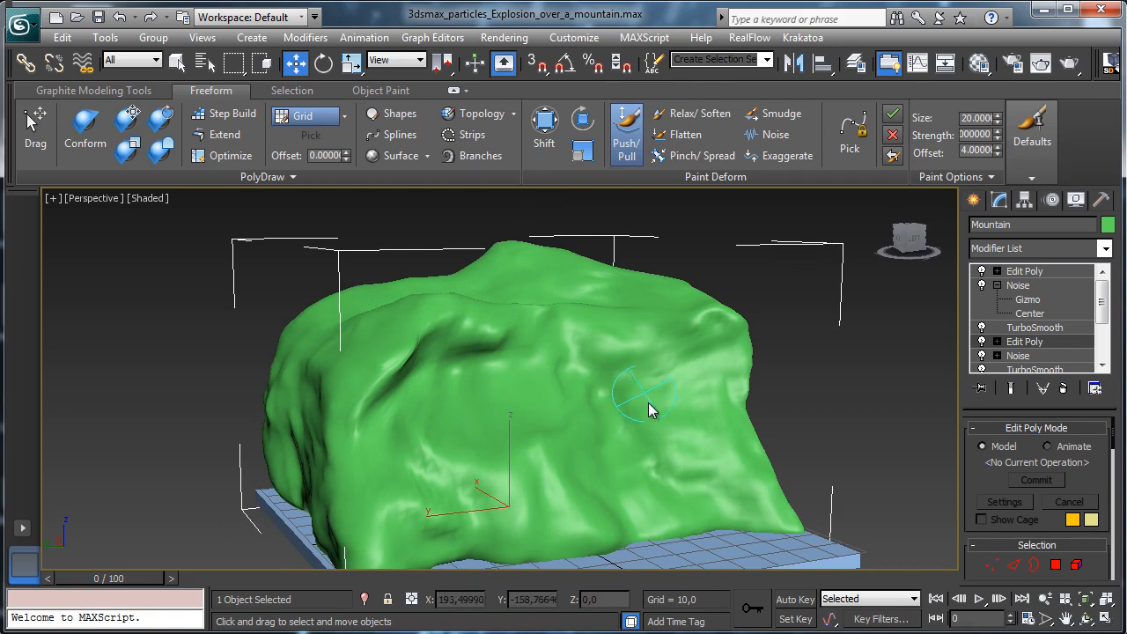
mouse_move(649, 410)
left_mouse_down()
mouse_move(696, 462)
mouse_move(745, 467)
left_mouse_up()
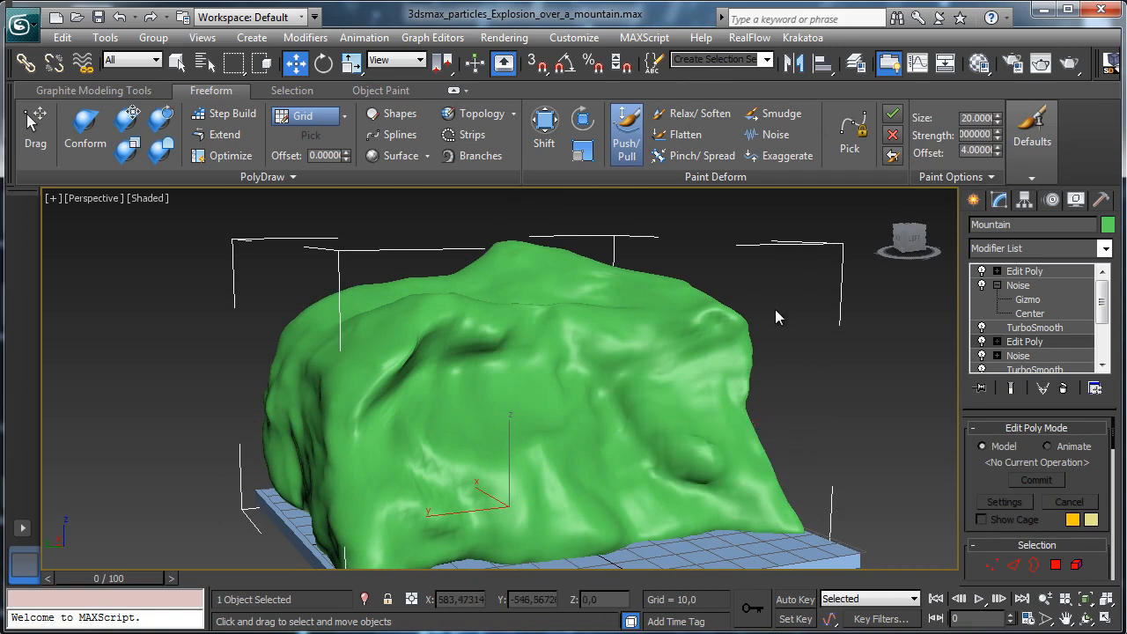
key("ctrl+z")
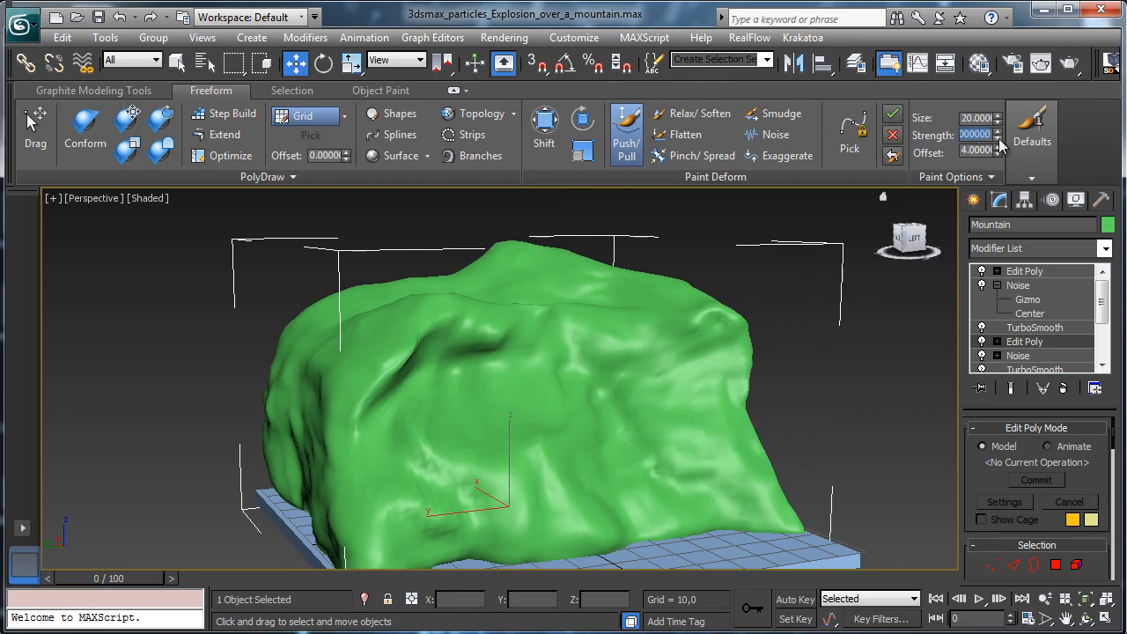
Adjust the Push/Pull brush strength and paint several grooves across the lower front and side slopes of the mountain
key("Return")
mouse_move(464, 444)
left_mouse_down()
mouse_move(481, 468)
mouse_move(453, 446)
mouse_move(513, 478)
mouse_move(528, 509)
left_mouse_up()
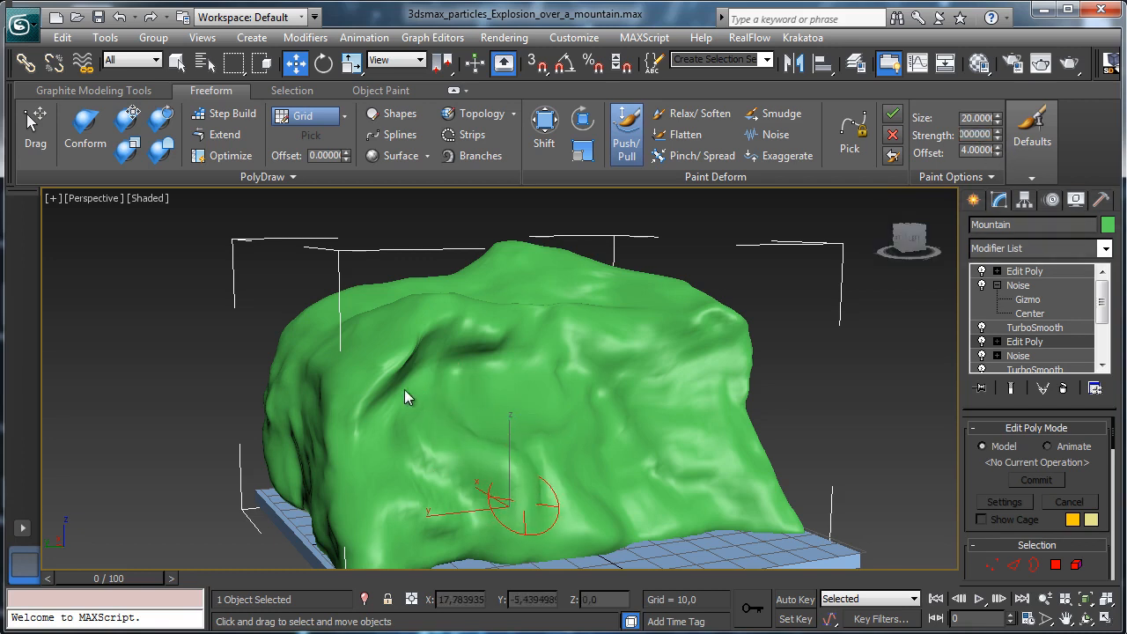
mouse_move(444, 394)
left_mouse_down()
mouse_move(435, 392)
mouse_move(456, 420)
left_mouse_up()
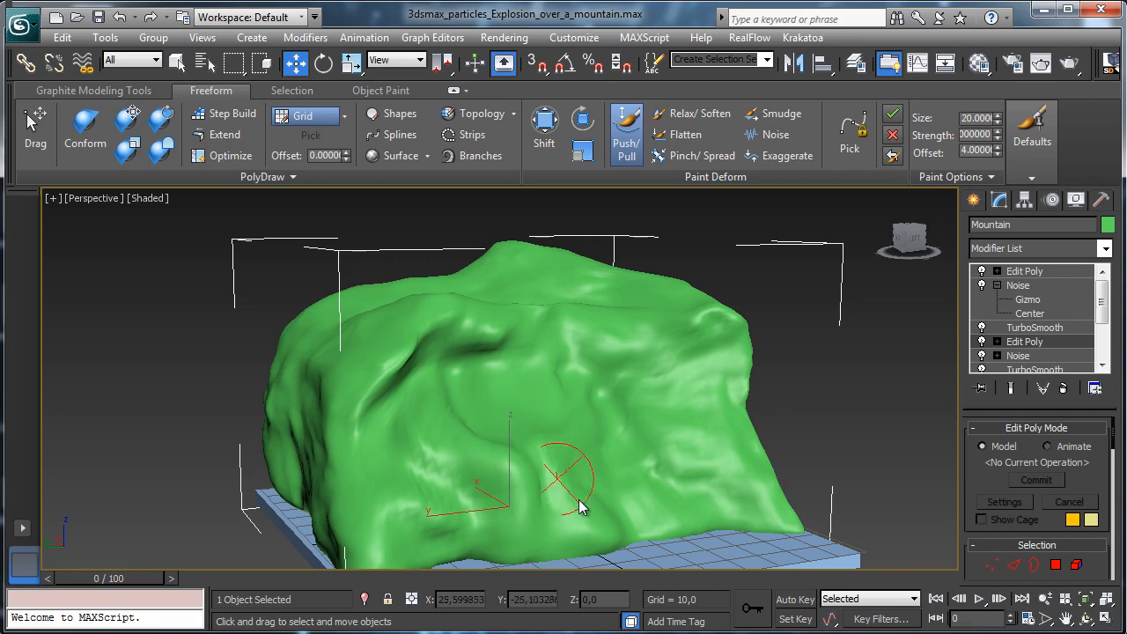
left_click_drag(581, 506, 568, 489)
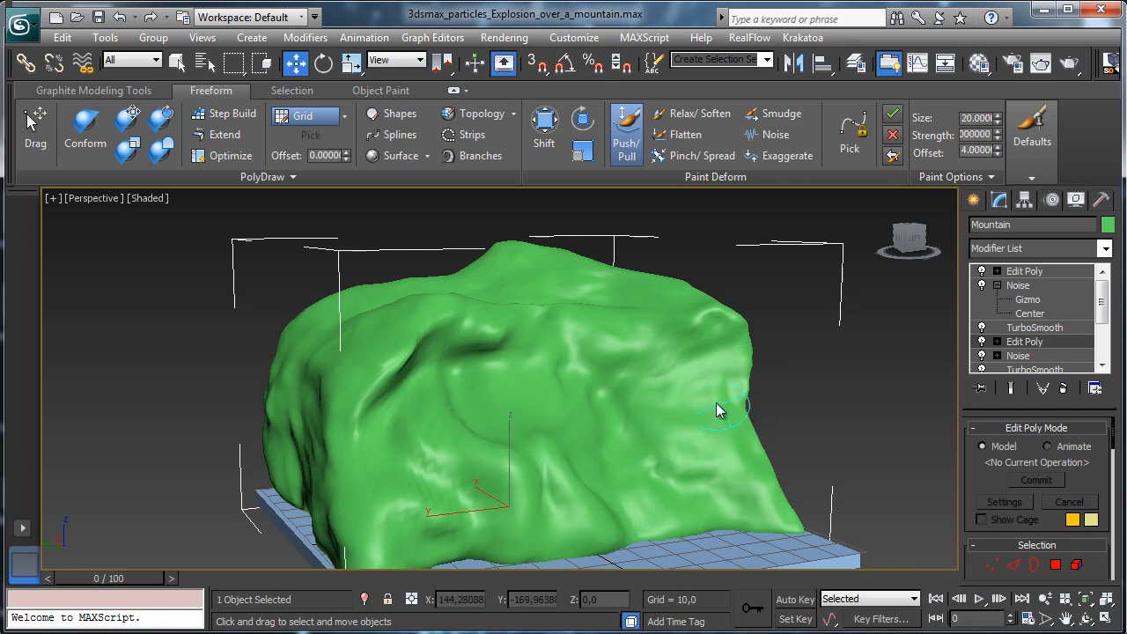
left_click_drag(744, 465, 724, 436)
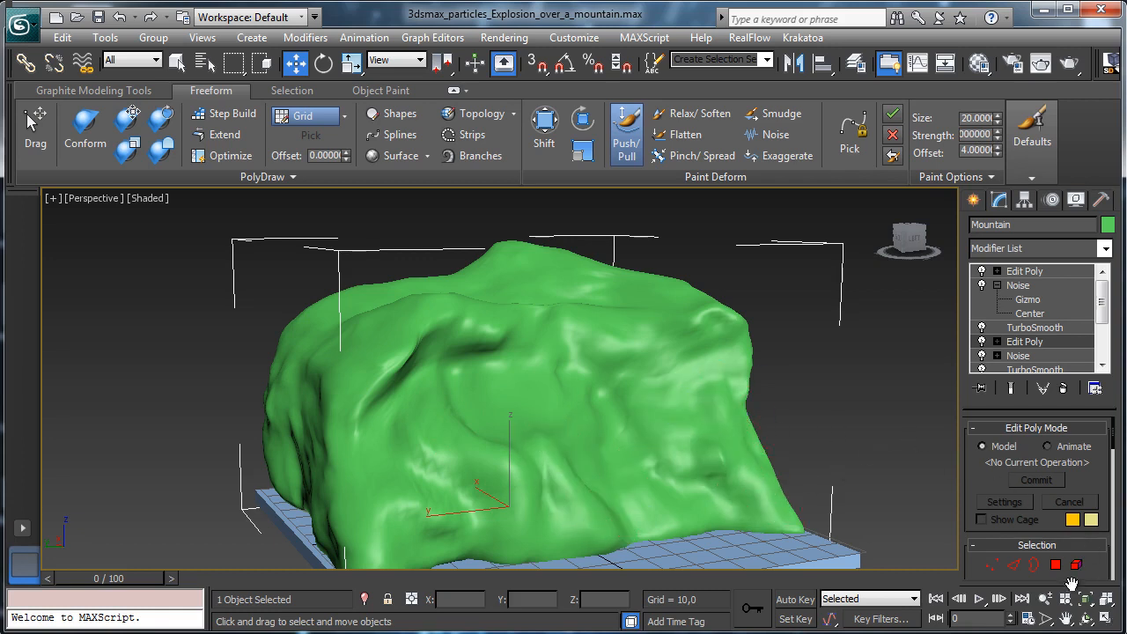
Switch to the Pinch/Spread brush and refine the creases on the mountain's lower front slope
left_click(1089, 617)
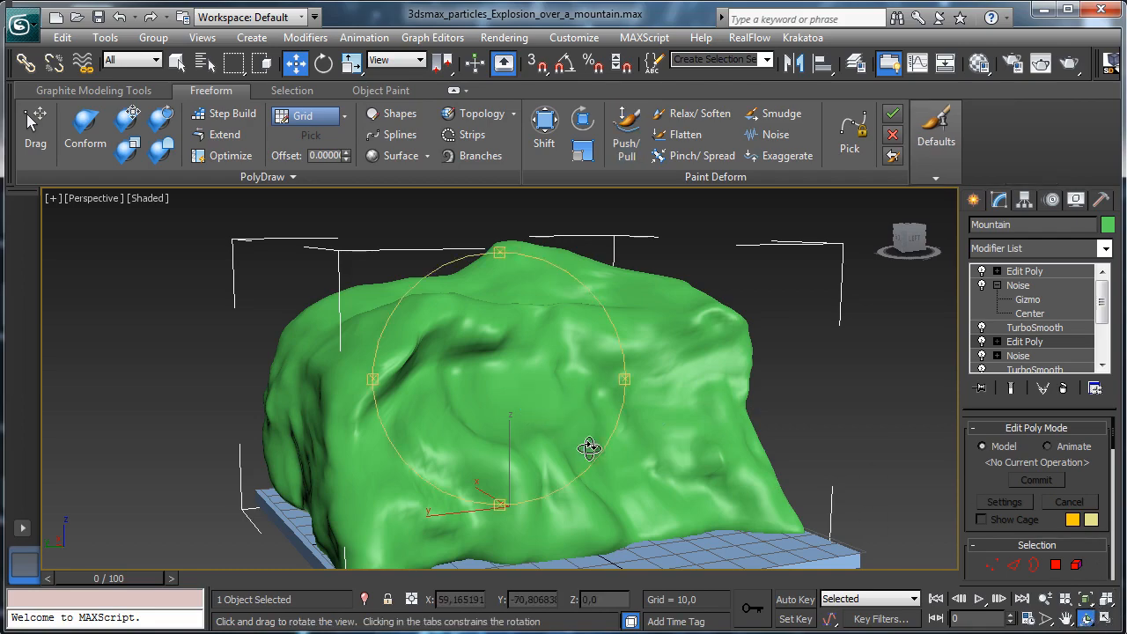
left_click_drag(590, 448, 534, 372)
left_click(544, 128)
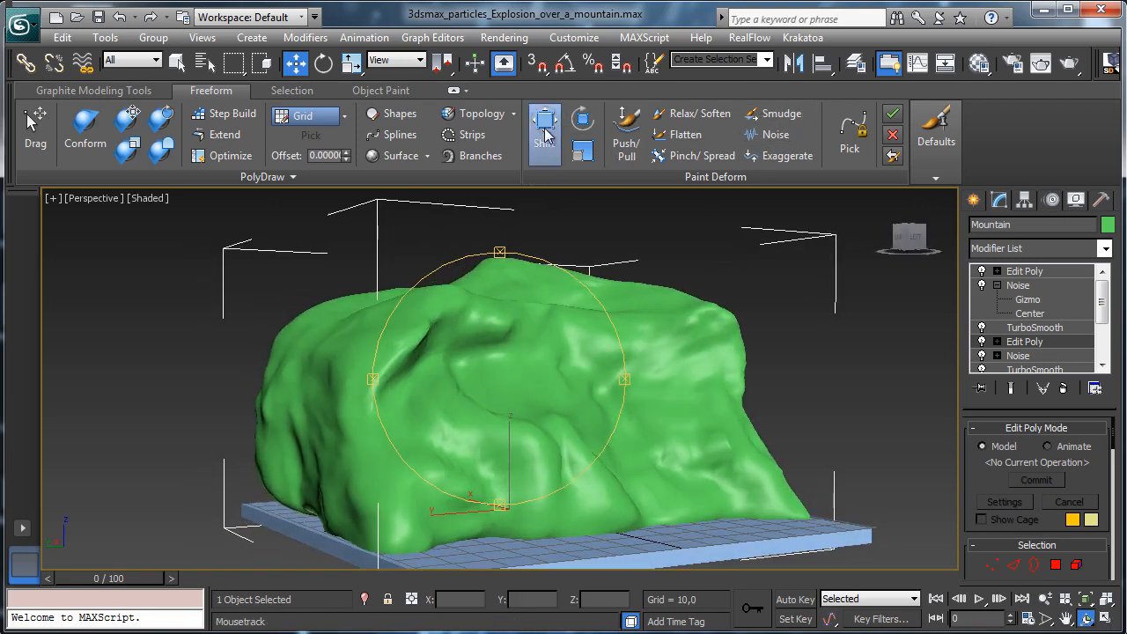
left_click(627, 132)
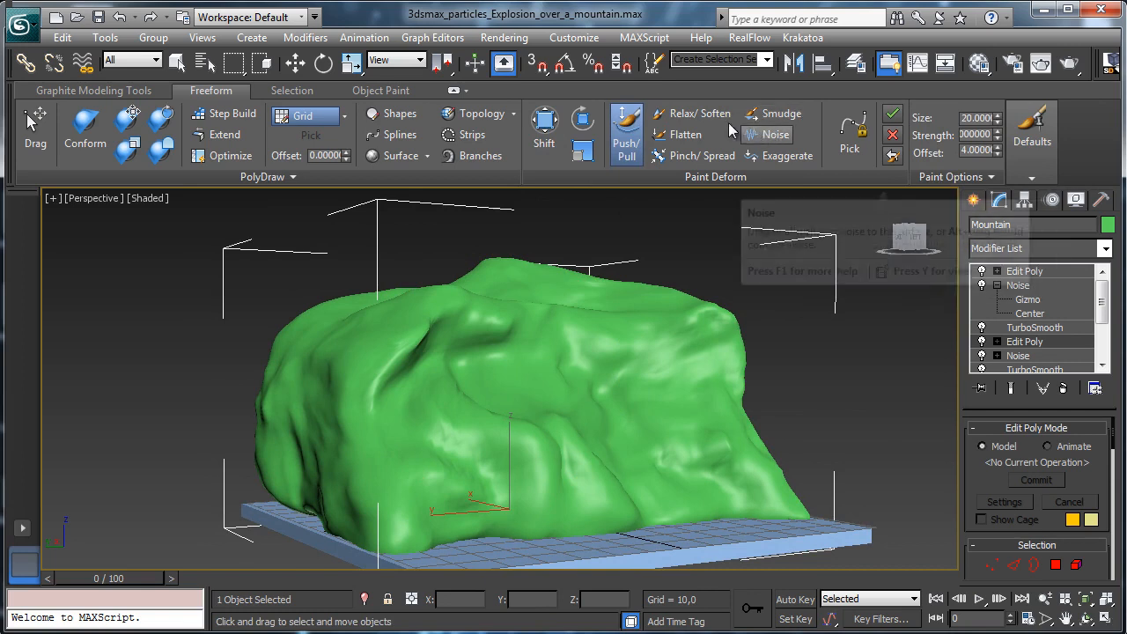
left_click(686, 154)
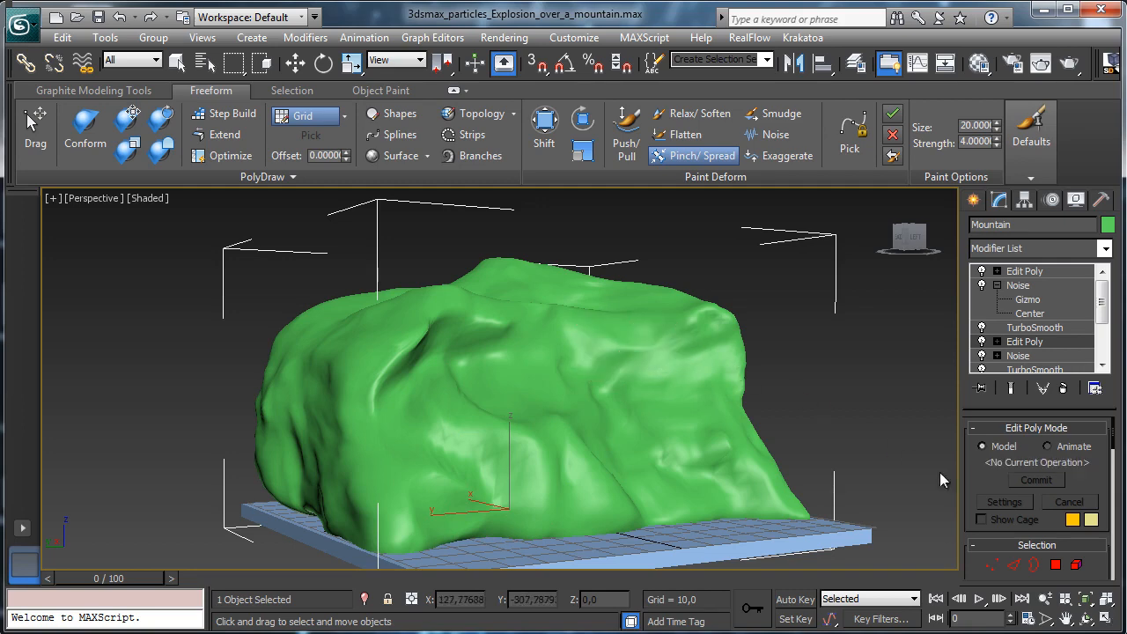
Paint Pinch/Spread strokes over the mountain's upper ridge, peak and side slope with size 20 and strength 4
left_click(1108, 621)
left_click_drag(570, 384, 505, 401)
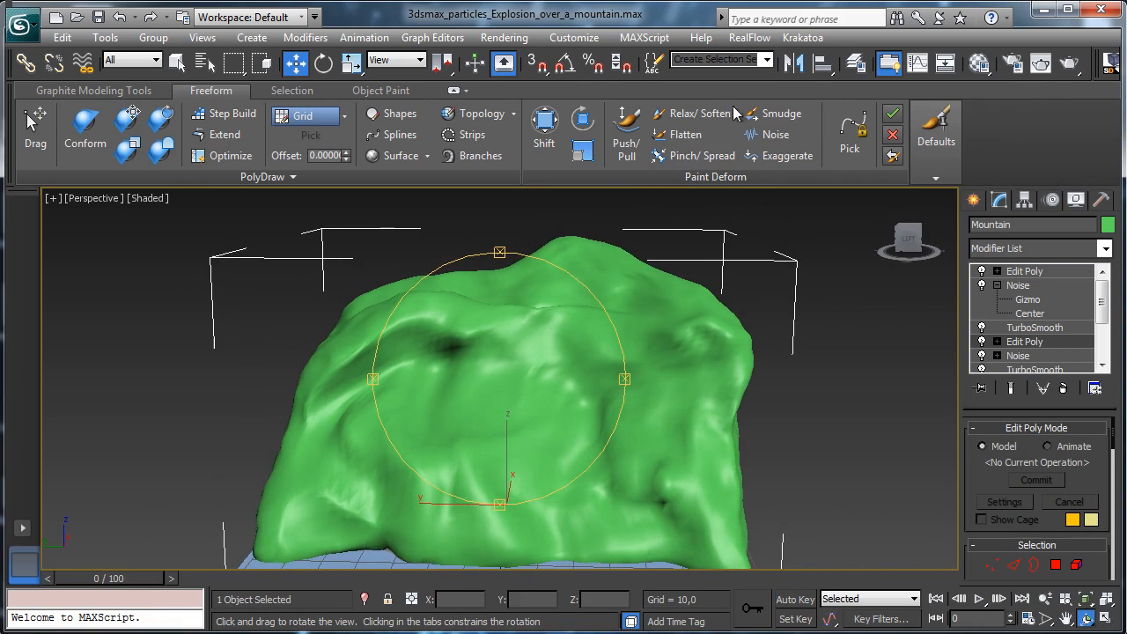
left_click(696, 156)
mouse_move(487, 364)
left_mouse_down()
mouse_move(528, 352)
mouse_move(540, 330)
mouse_move(631, 320)
left_mouse_up()
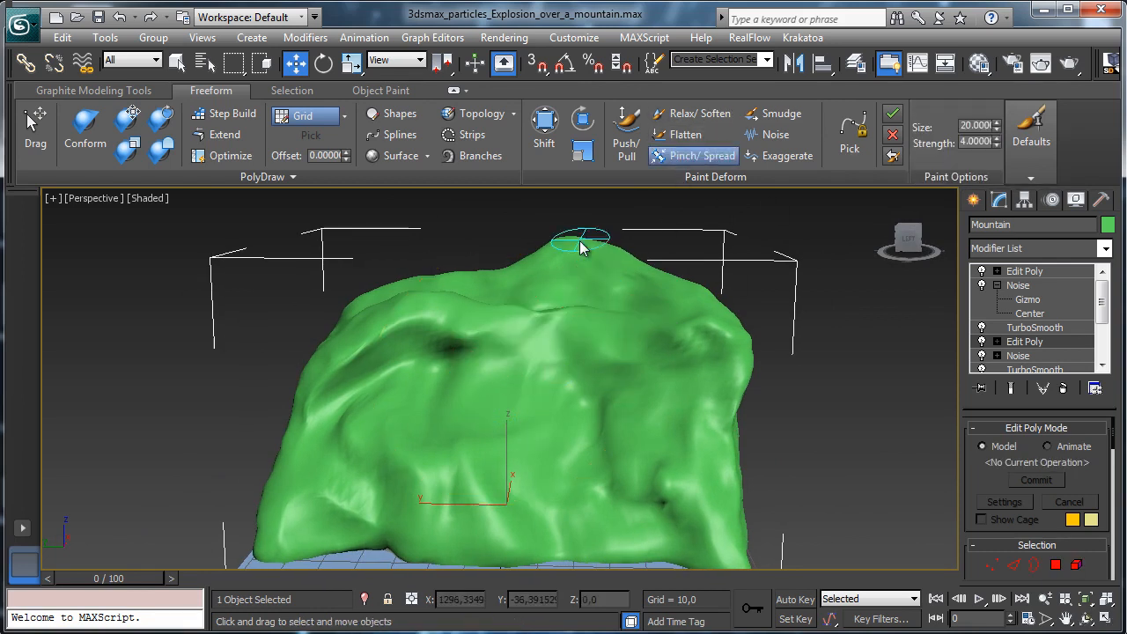
mouse_move(573, 240)
left_mouse_down()
mouse_move(642, 281)
mouse_move(660, 275)
mouse_move(732, 353)
mouse_move(745, 342)
mouse_move(737, 398)
mouse_move(711, 341)
mouse_move(696, 337)
left_mouse_up()
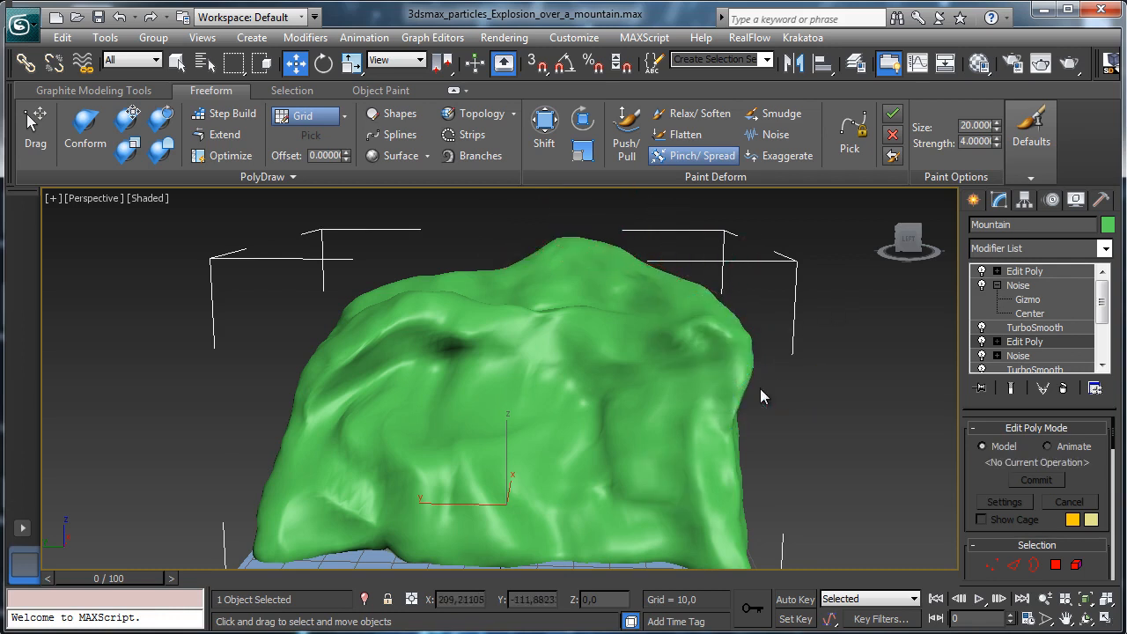
Paint Pinch/Spread strokes down the mountain's side edges, lower front and base corners with size 20 and strength 4
mouse_move(619, 270)
left_mouse_down()
mouse_move(730, 314)
mouse_move(692, 466)
mouse_move(714, 558)
mouse_move(778, 449)
left_mouse_up()
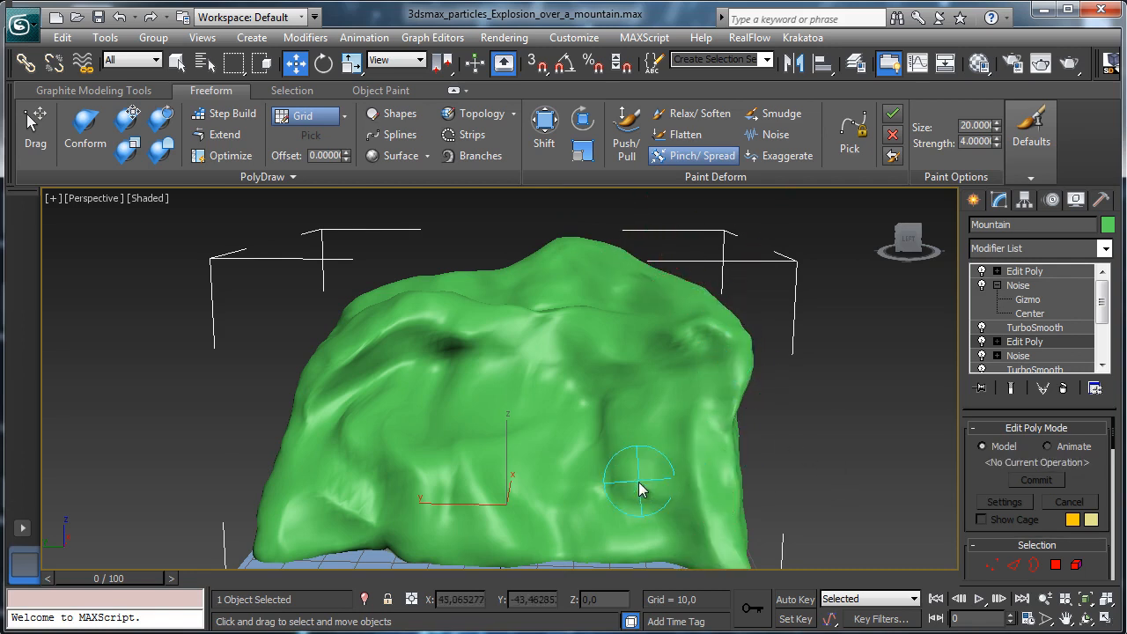
mouse_move(639, 490)
left_mouse_down()
mouse_move(595, 494)
mouse_move(511, 448)
mouse_move(470, 453)
mouse_move(604, 486)
mouse_move(571, 509)
mouse_move(599, 541)
mouse_move(668, 577)
left_mouse_up()
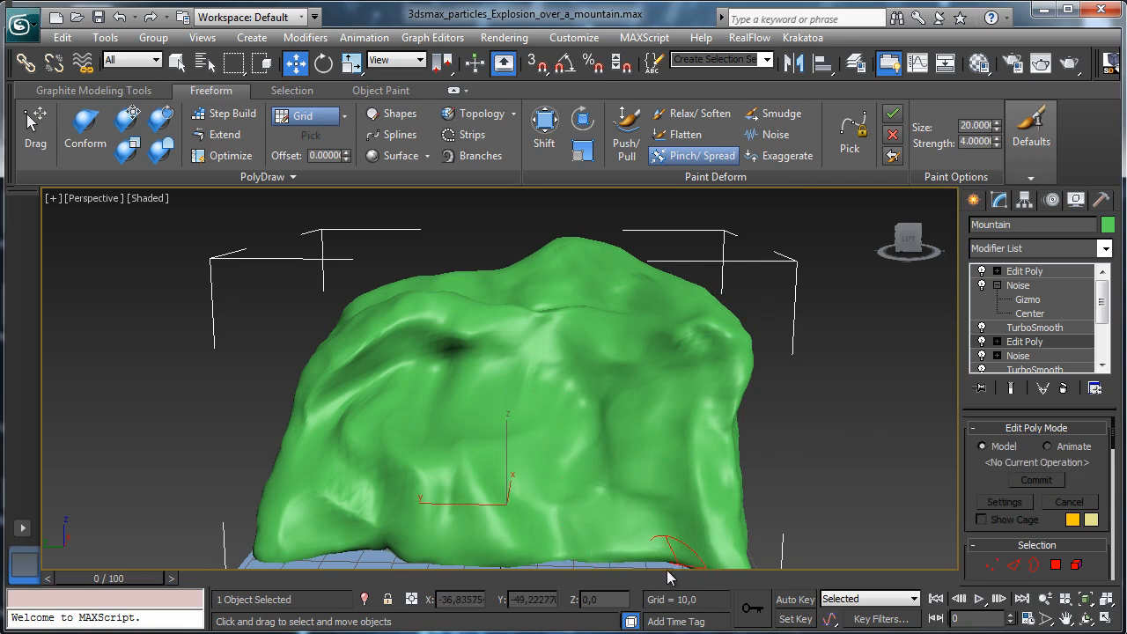
mouse_move(295, 545)
left_mouse_down()
mouse_move(328, 545)
mouse_move(289, 493)
mouse_move(273, 488)
mouse_move(266, 514)
left_mouse_up()
left_click_drag(295, 550, 370, 543)
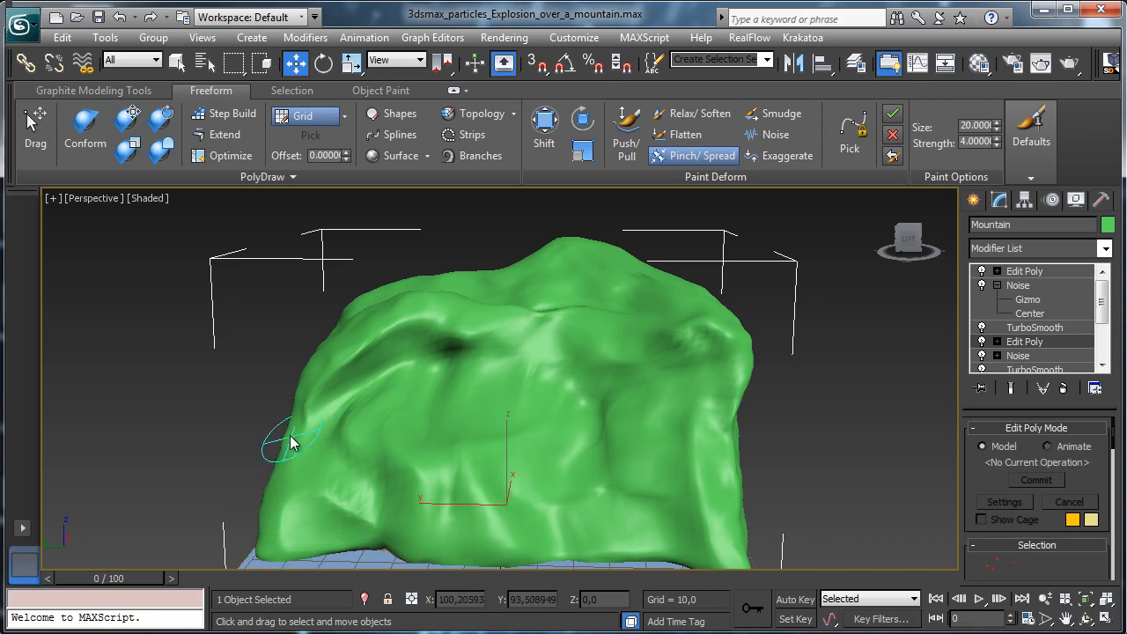
left_click_drag(289, 418, 261, 483)
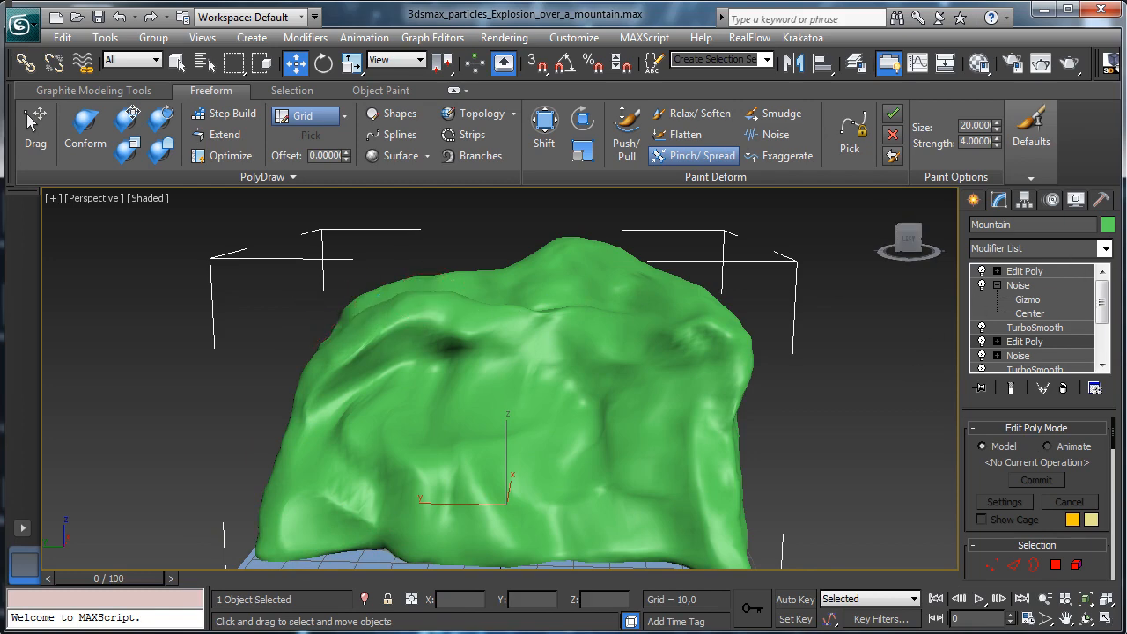
Roughen the mountain's front slope, upper ridge and side edge with the Noise brush at size 20, strength 4 and offset 4
left_click(1084, 619)
mouse_move(685, 468)
left_mouse_down()
mouse_move(531, 364)
mouse_move(637, 378)
mouse_move(431, 372)
mouse_move(597, 378)
mouse_move(467, 378)
mouse_move(577, 384)
left_mouse_up()
left_click(767, 134)
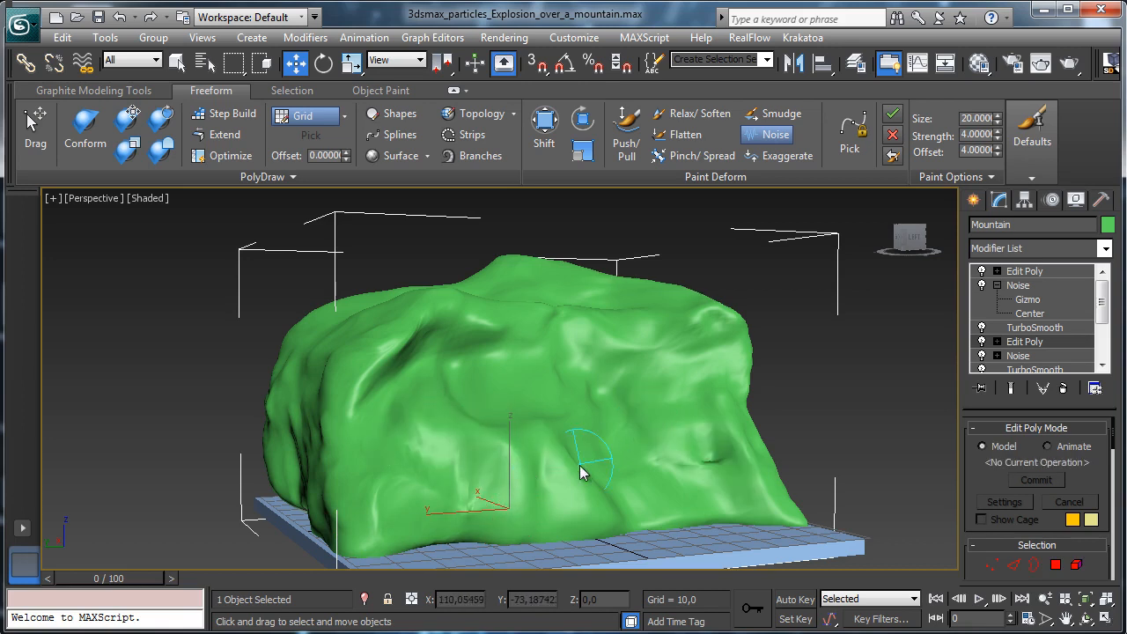
left_click_drag(696, 471, 677, 490)
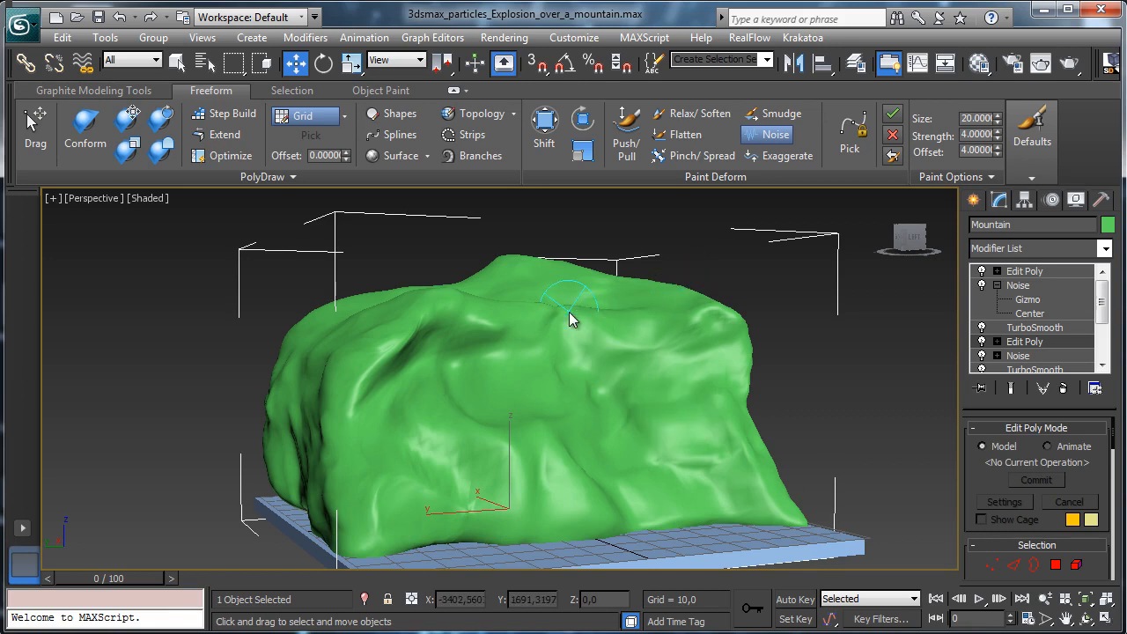
mouse_move(579, 312)
left_mouse_down()
mouse_move(520, 310)
mouse_move(545, 316)
mouse_move(531, 310)
left_mouse_up()
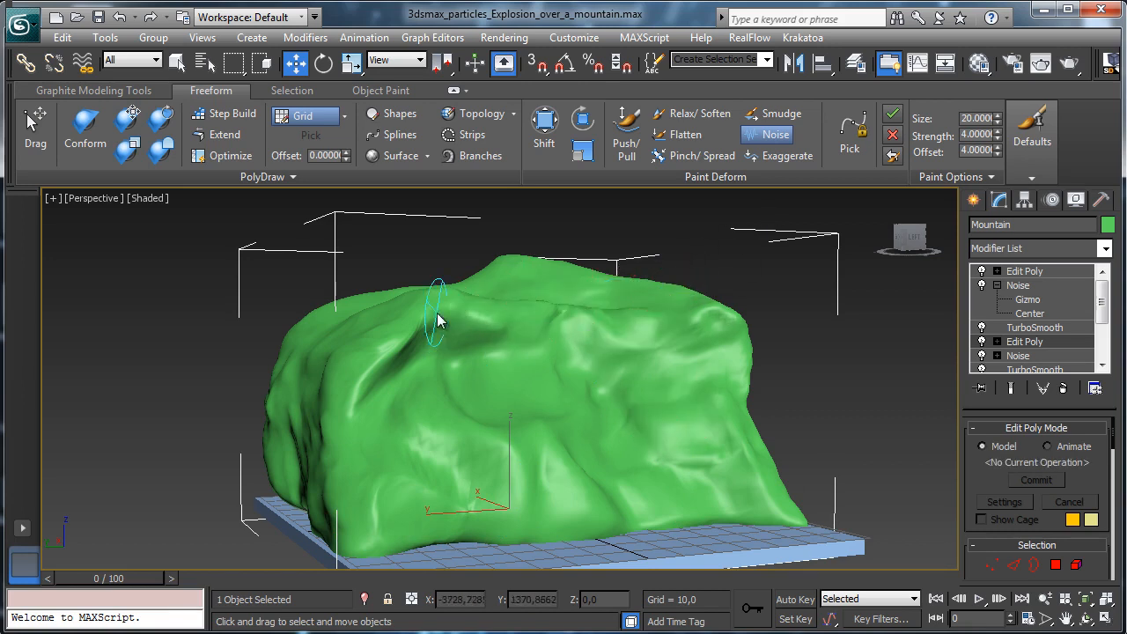
mouse_move(477, 284)
left_mouse_down()
mouse_move(428, 383)
mouse_move(466, 468)
mouse_move(482, 460)
mouse_move(385, 453)
mouse_move(490, 485)
mouse_move(432, 505)
mouse_move(515, 529)
mouse_move(540, 514)
left_mouse_up()
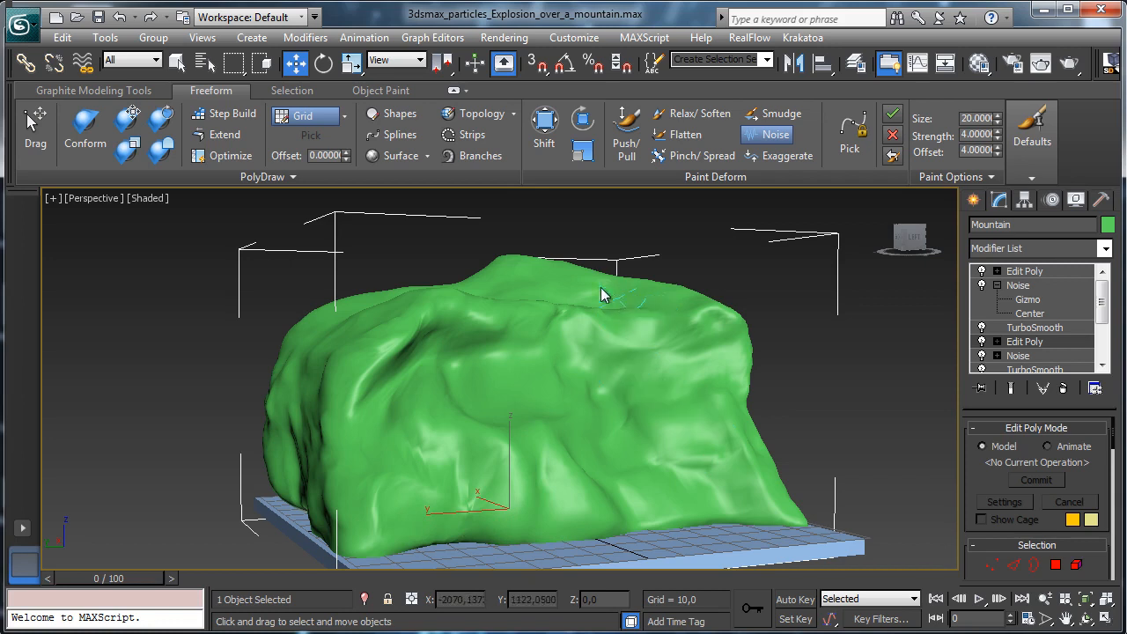
mouse_move(602, 295)
left_mouse_down()
mouse_move(577, 297)
mouse_move(578, 286)
mouse_move(672, 328)
mouse_move(511, 281)
mouse_move(534, 262)
mouse_move(714, 309)
mouse_move(701, 306)
left_mouse_up()
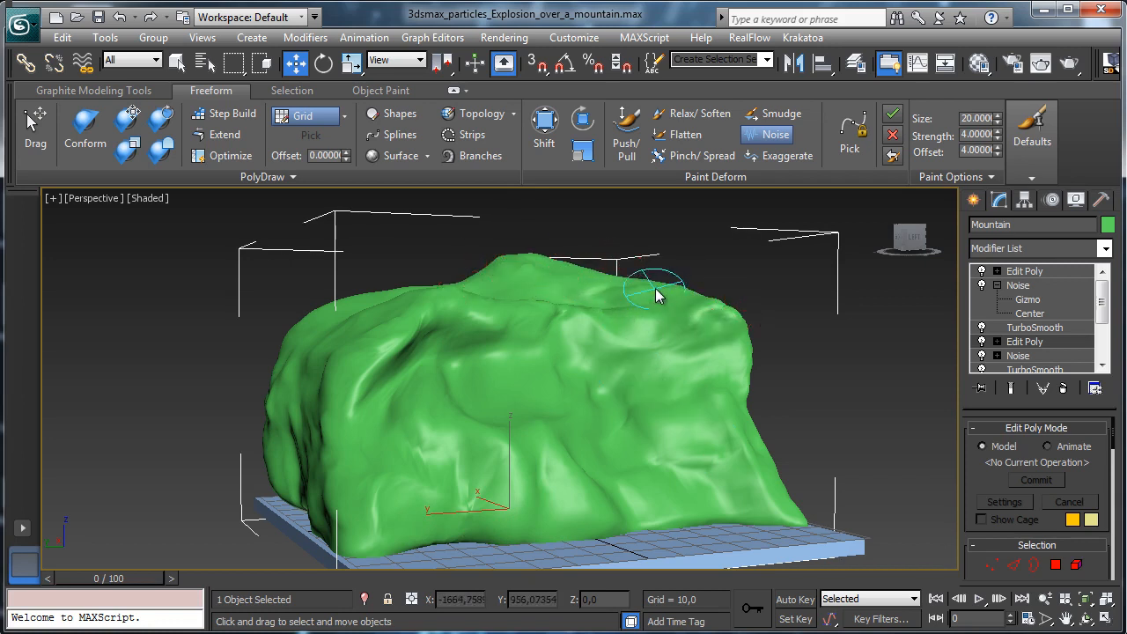
mouse_move(751, 358)
left_mouse_down()
mouse_move(745, 394)
mouse_move(766, 511)
mouse_move(779, 520)
mouse_move(649, 503)
mouse_move(654, 528)
mouse_move(680, 506)
left_mouse_up()
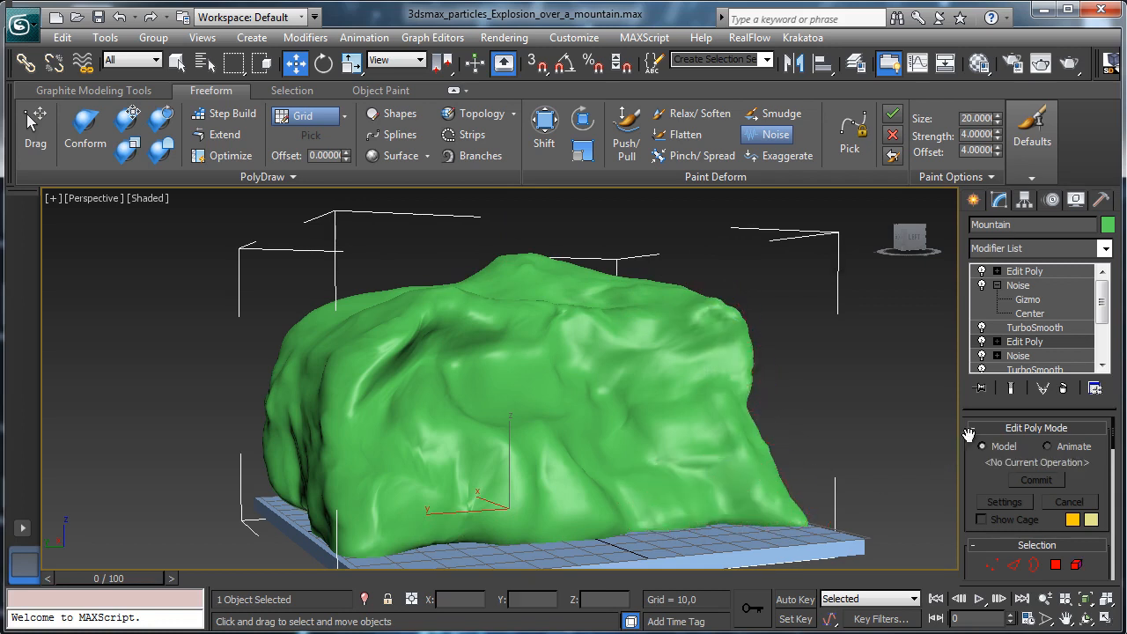
Reduce the Noise brush size to 5 and paint fine strokes on the mountain's lower front and side slopes
left_click(1087, 618)
mouse_move(515, 381)
left_mouse_down()
mouse_move(458, 390)
mouse_move(390, 368)
mouse_move(548, 369)
mouse_move(518, 420)
mouse_move(534, 397)
mouse_move(781, 330)
left_mouse_up()
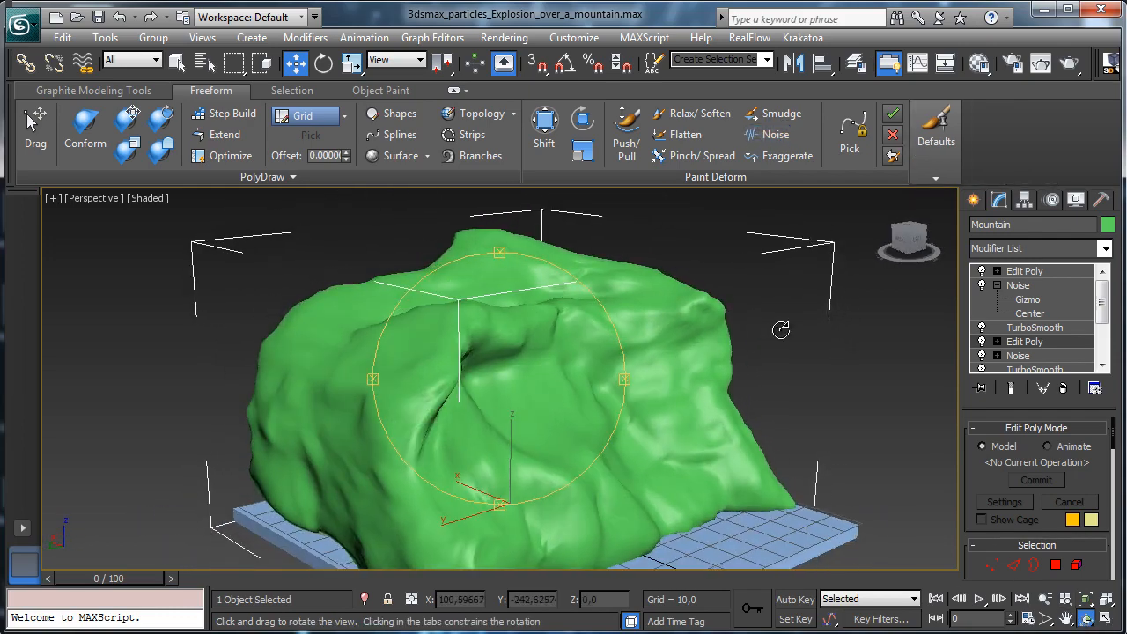
left_click(768, 135)
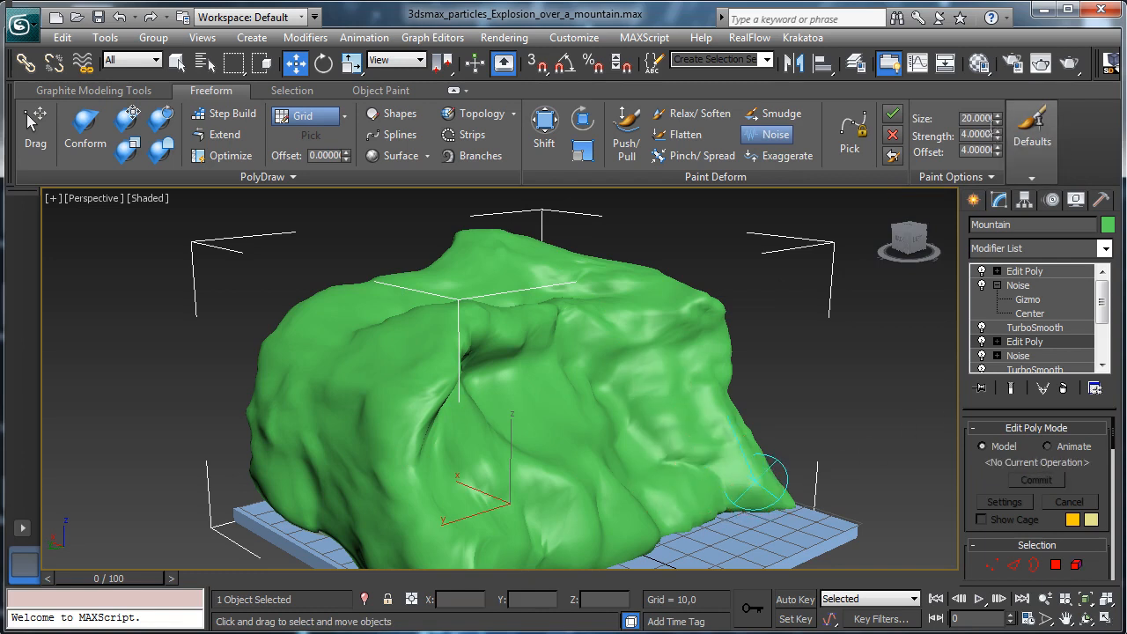
key("Return")
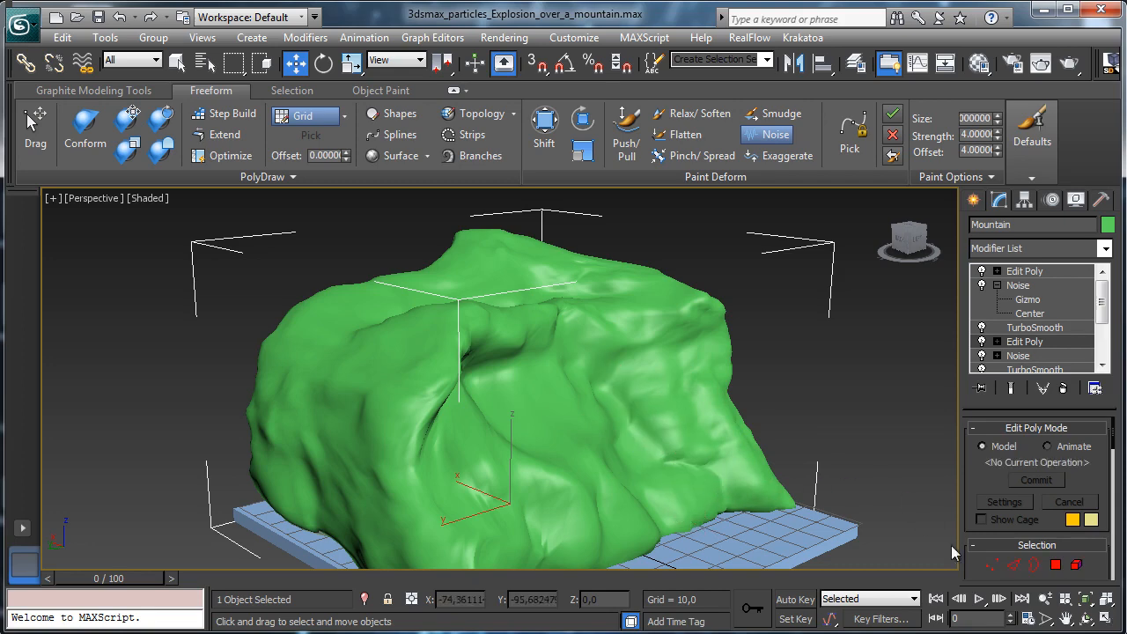
left_click(1078, 620)
left_click_drag(546, 375, 535, 412)
left_click(768, 134)
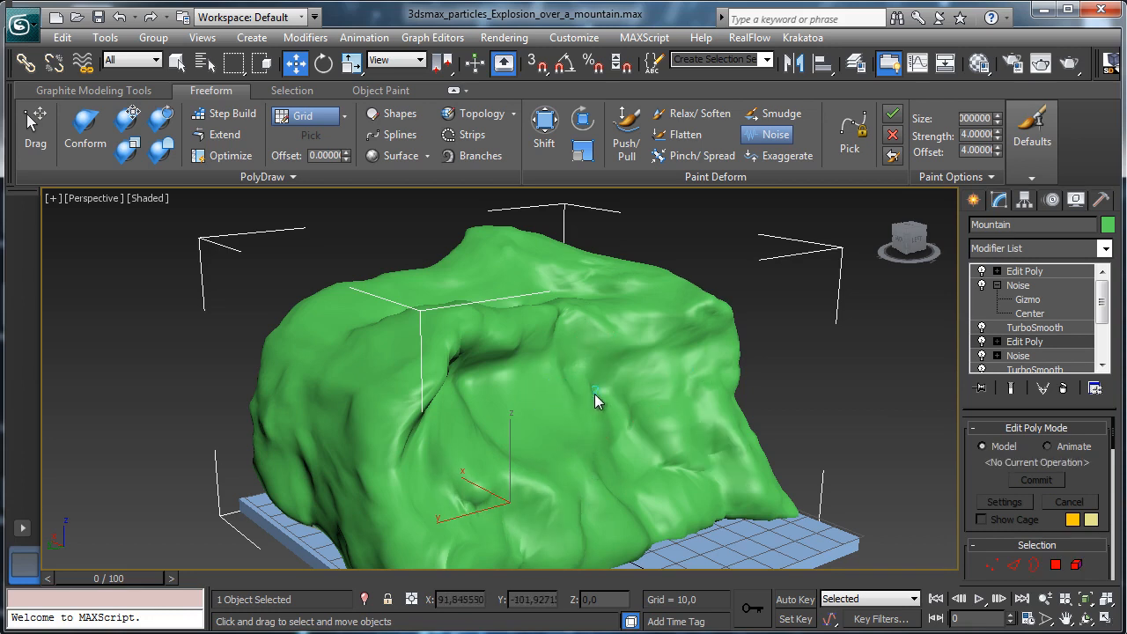
left_click_drag(594, 440, 557, 509)
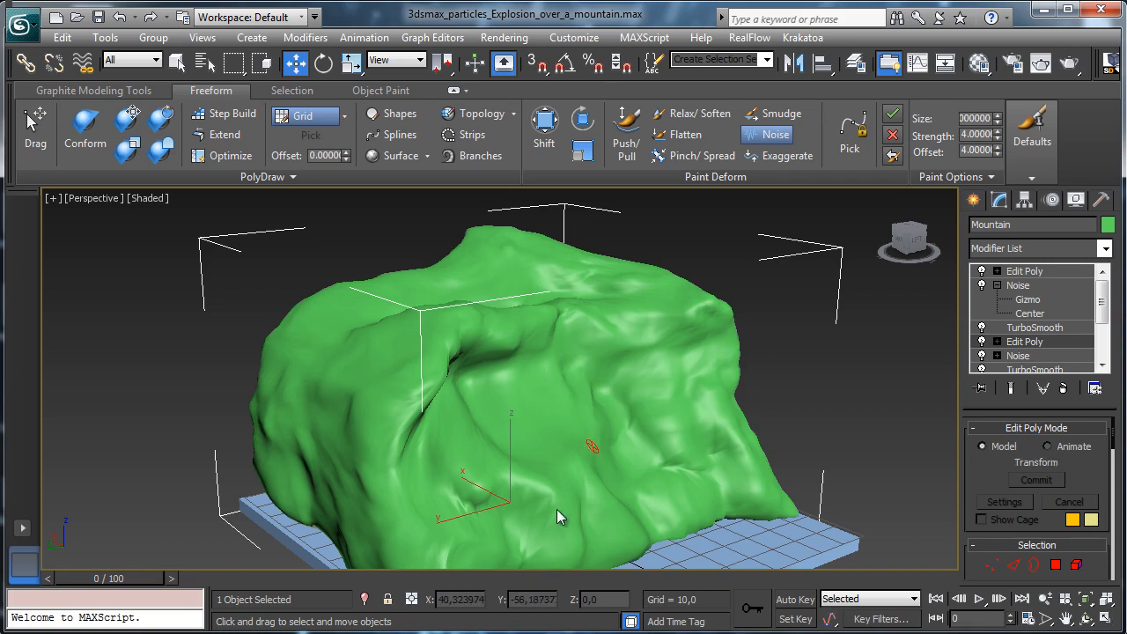
mouse_move(745, 444)
left_mouse_down()
mouse_move(716, 411)
mouse_move(761, 502)
left_mouse_up()
left_click_drag(688, 472, 657, 519)
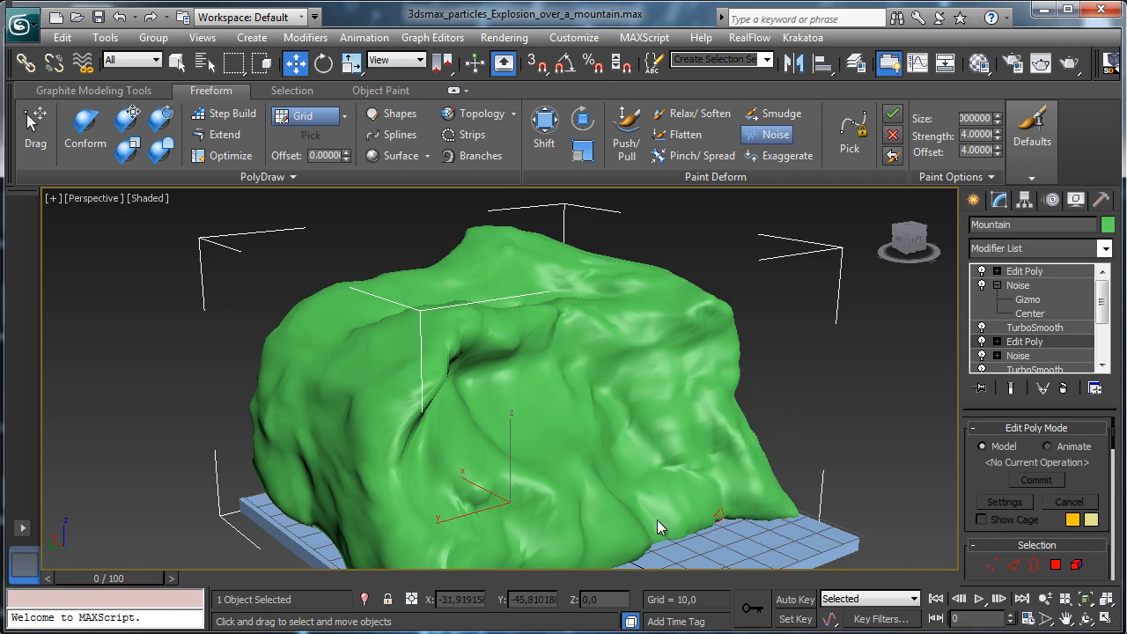
Paint more small Noise strokes along the mountain's foot, the front corner and the overhanging upper ridge
left_click_drag(573, 522, 616, 489)
mouse_move(637, 544)
left_mouse_down()
mouse_move(632, 518)
mouse_move(600, 492)
mouse_move(624, 544)
left_mouse_up()
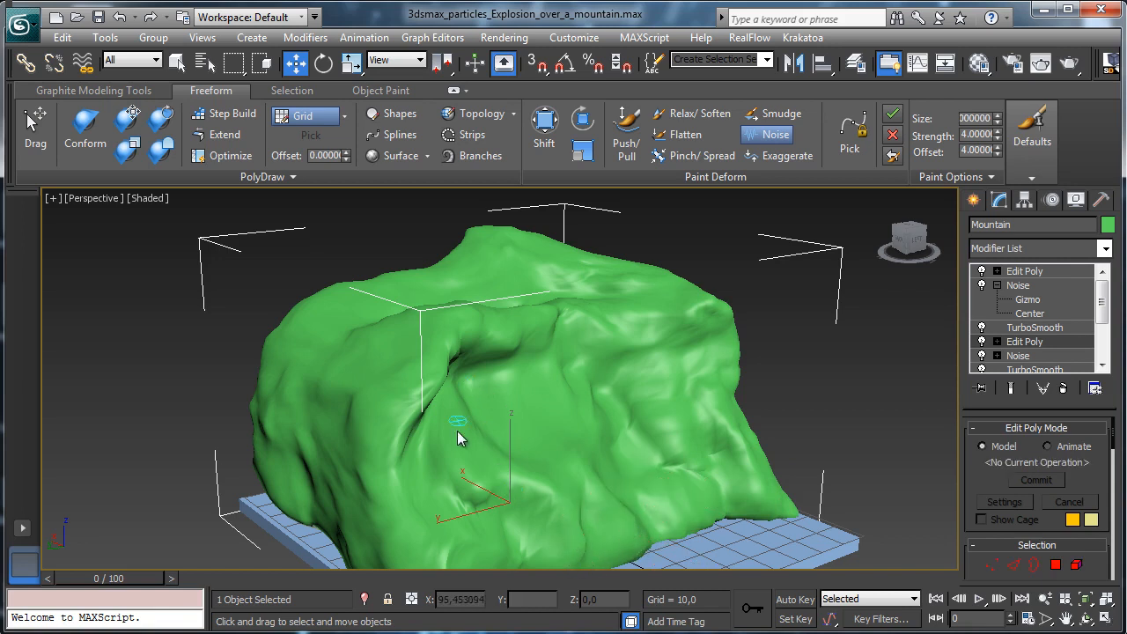
mouse_move(467, 443)
left_mouse_down()
mouse_move(499, 456)
mouse_move(490, 446)
mouse_move(444, 449)
mouse_move(469, 557)
mouse_move(419, 498)
mouse_move(405, 518)
left_mouse_up()
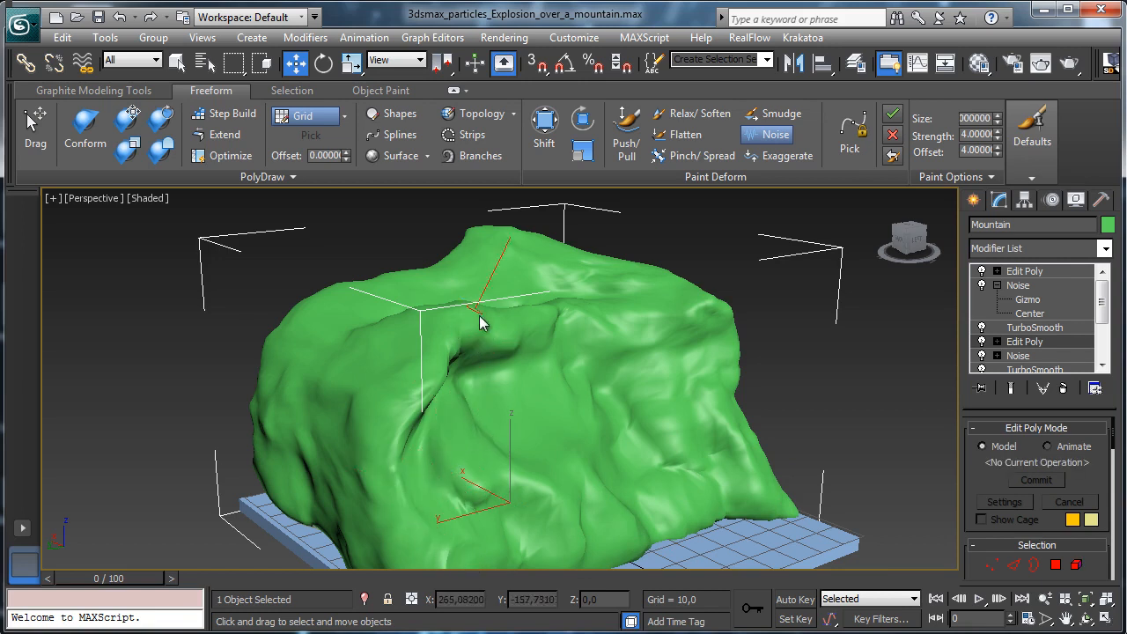
left_click_drag(523, 333, 521, 337)
Inspect the mountain at the TurboSmooth and Noise levels of the modifier stack, then return to the top Edit Poly
left_click(1086, 621)
mouse_move(467, 407)
left_mouse_down()
mouse_move(453, 372)
mouse_move(358, 382)
mouse_move(488, 378)
mouse_move(370, 378)
mouse_move(453, 382)
mouse_move(420, 378)
mouse_move(431, 379)
left_mouse_up()
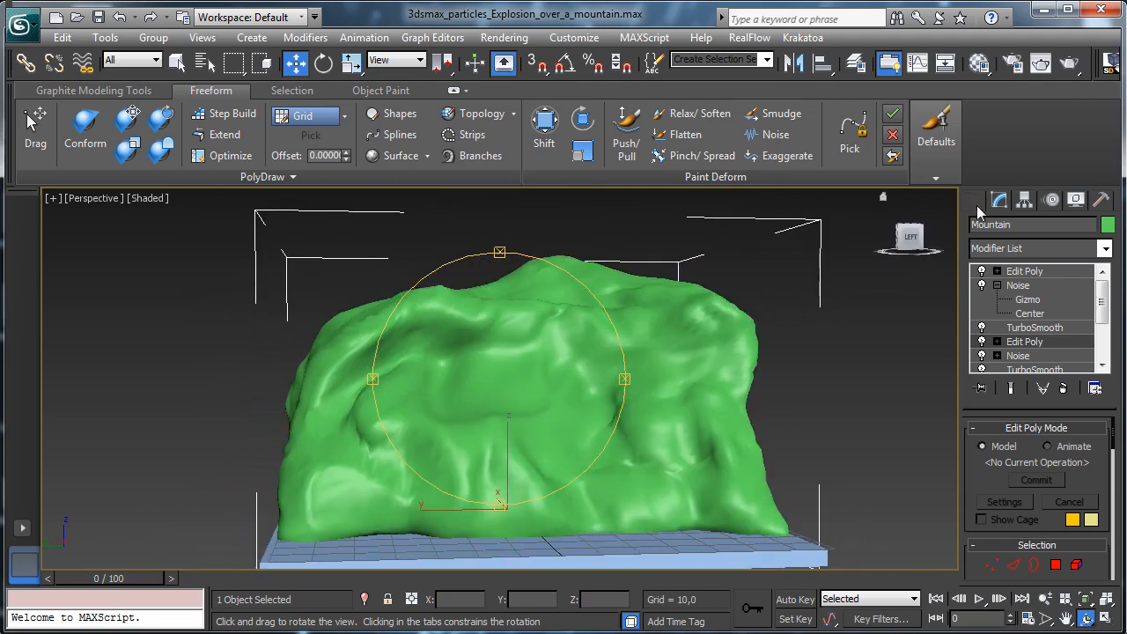
left_click(1036, 328)
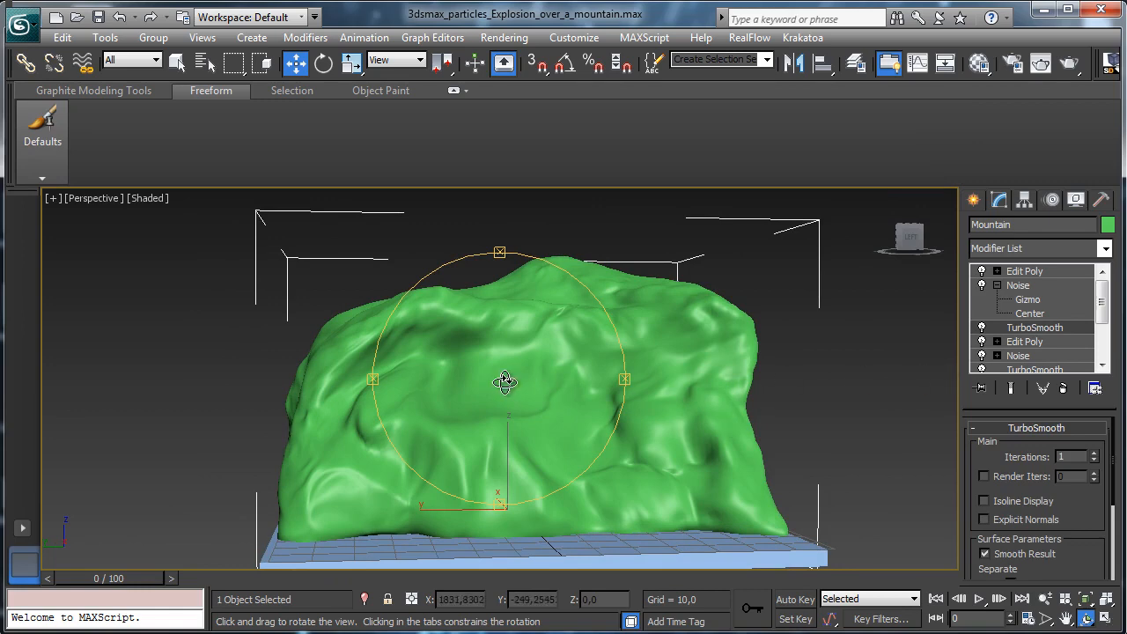
left_click_drag(503, 383, 531, 377)
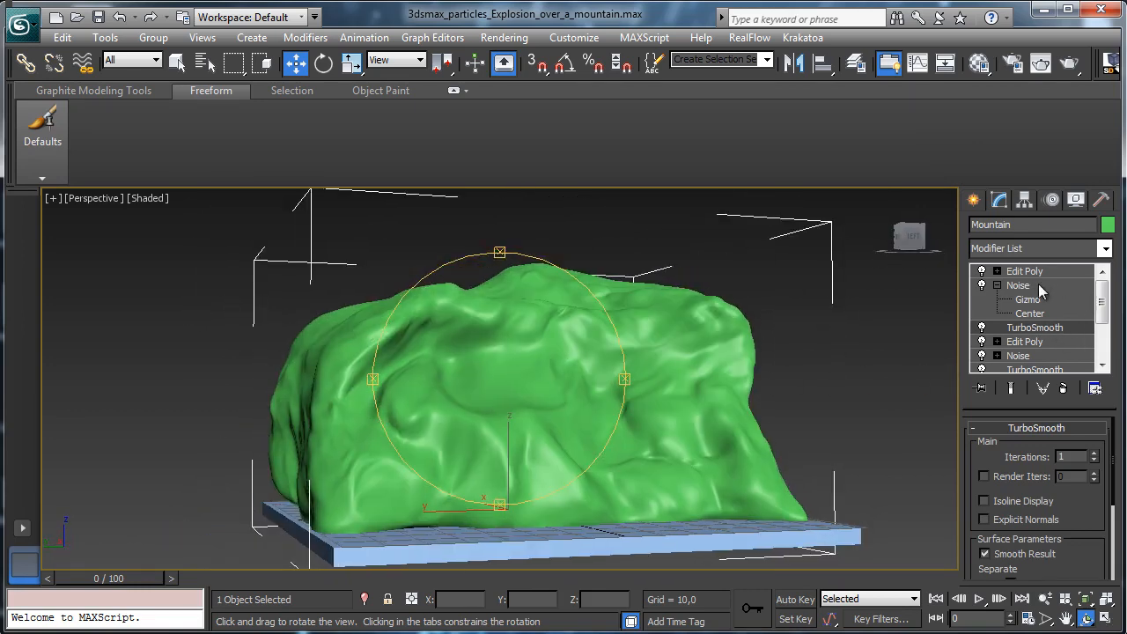
left_click(1033, 288)
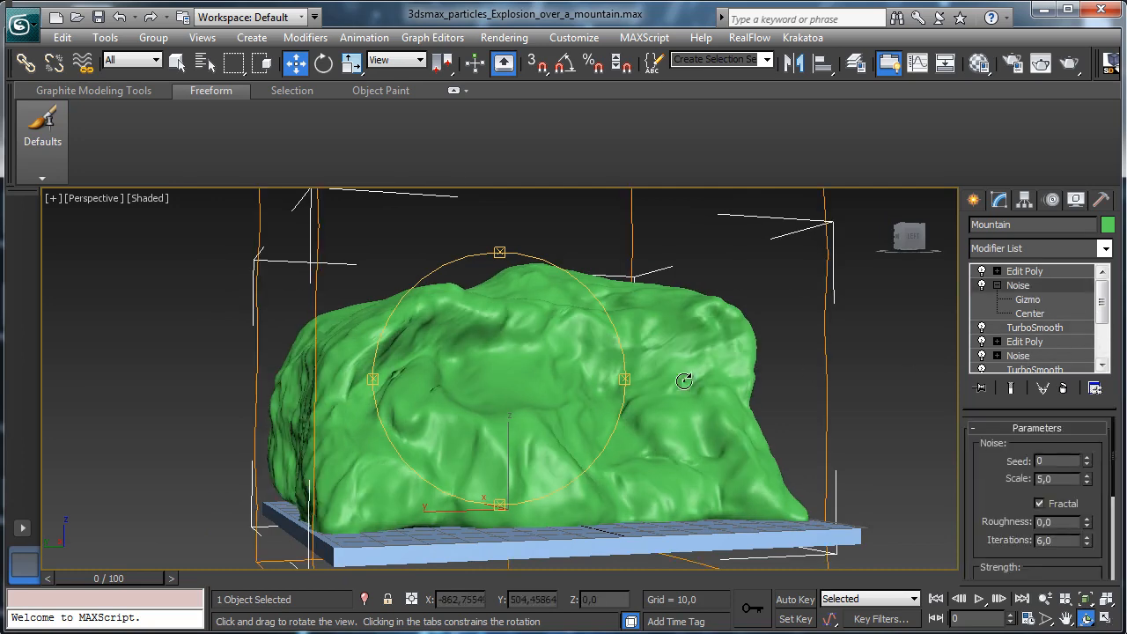
mouse_move(515, 388)
left_mouse_down()
mouse_move(413, 384)
mouse_move(524, 385)
mouse_move(498, 384)
left_mouse_up()
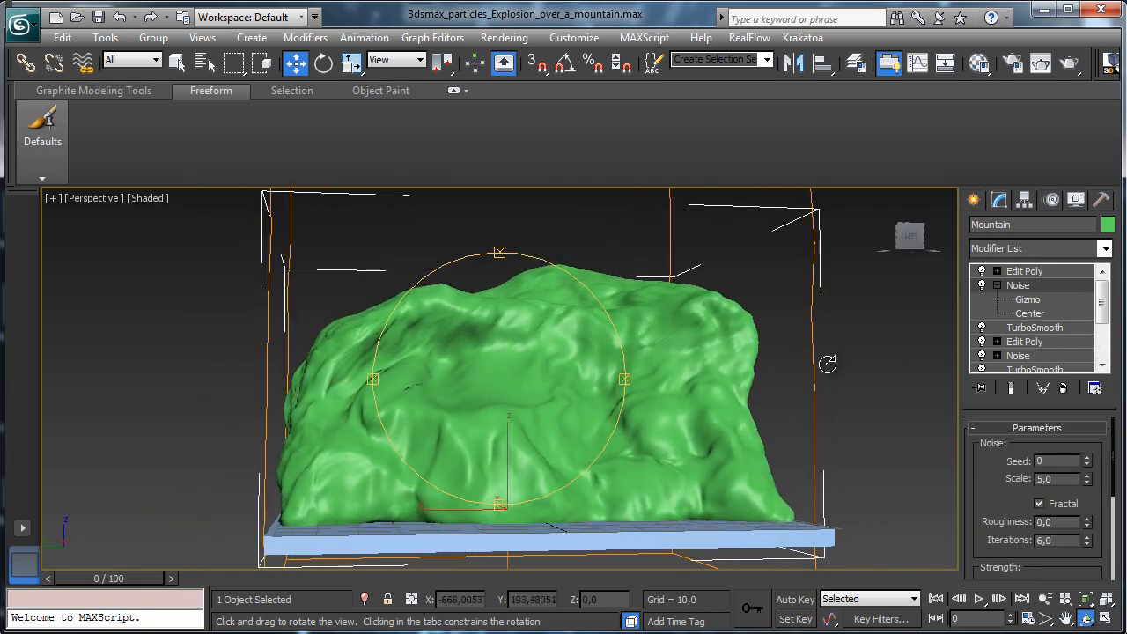
left_click(1040, 272)
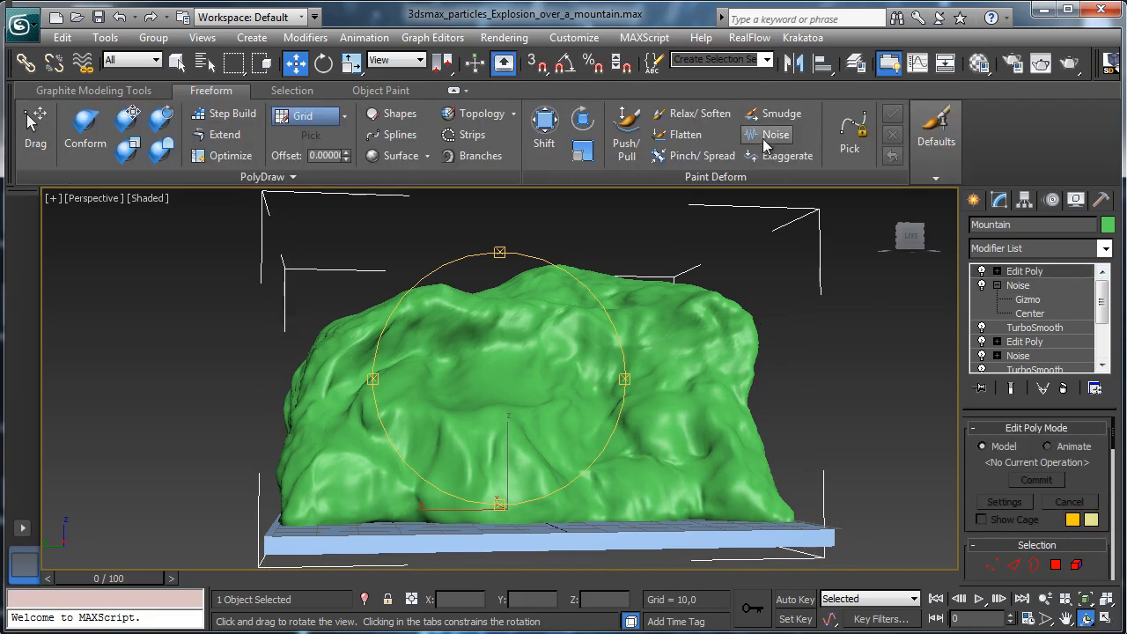
Adjust the Pinch/Spread brush's size and strength and paint strokes over the mountain's side bulge and lower front slope
left_click(700, 114)
left_click(691, 156)
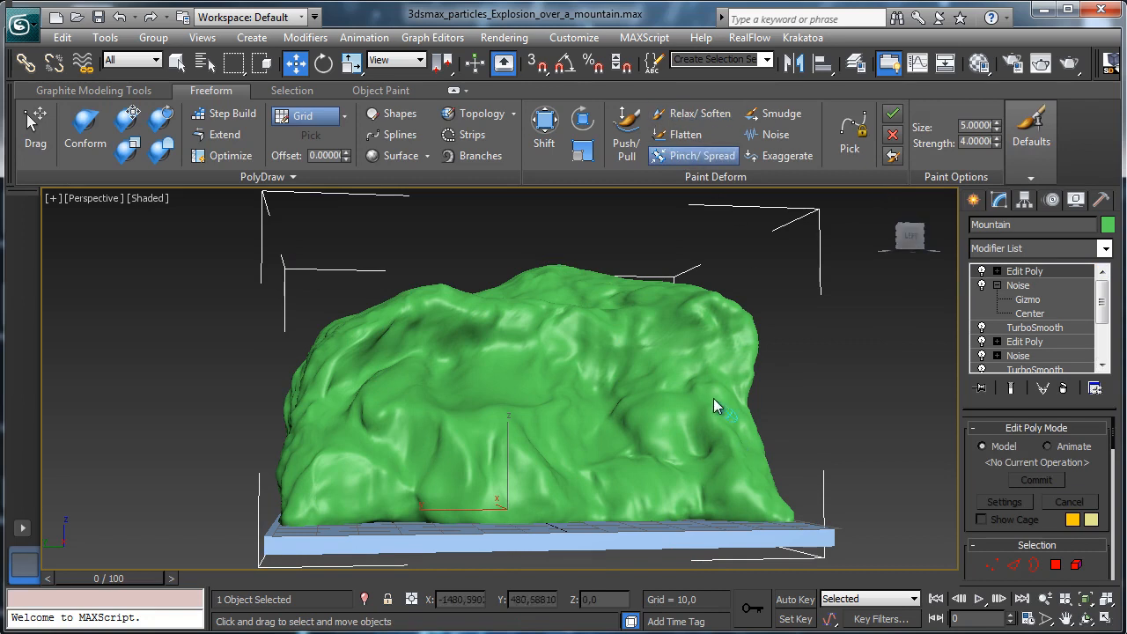
left_click(1030, 124)
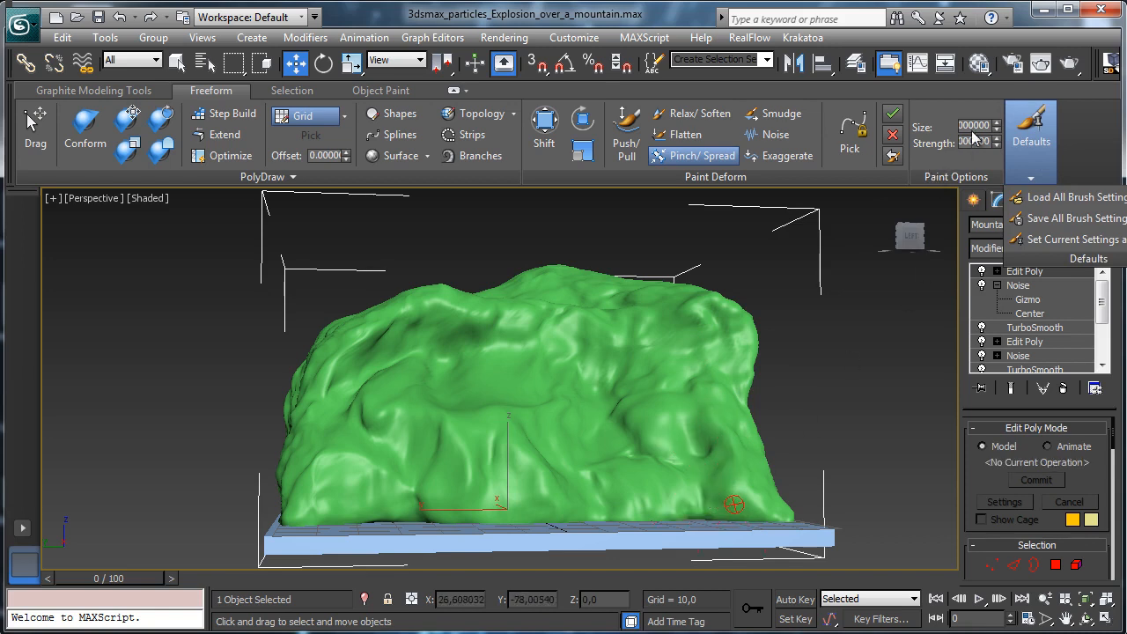
type("4")
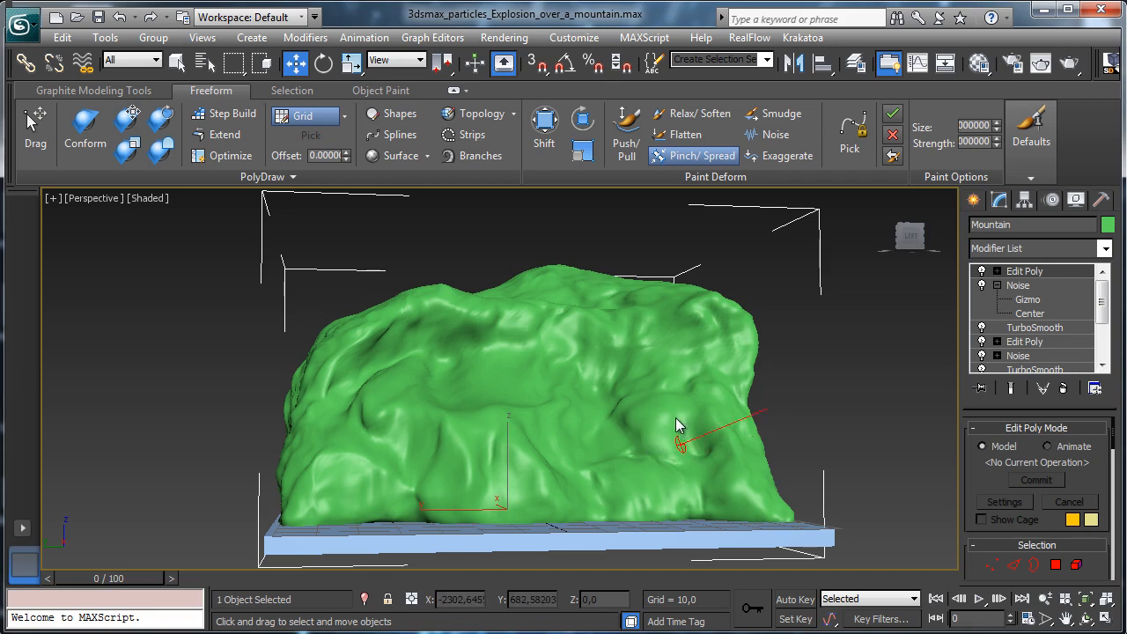
double_click(987, 126)
type("1")
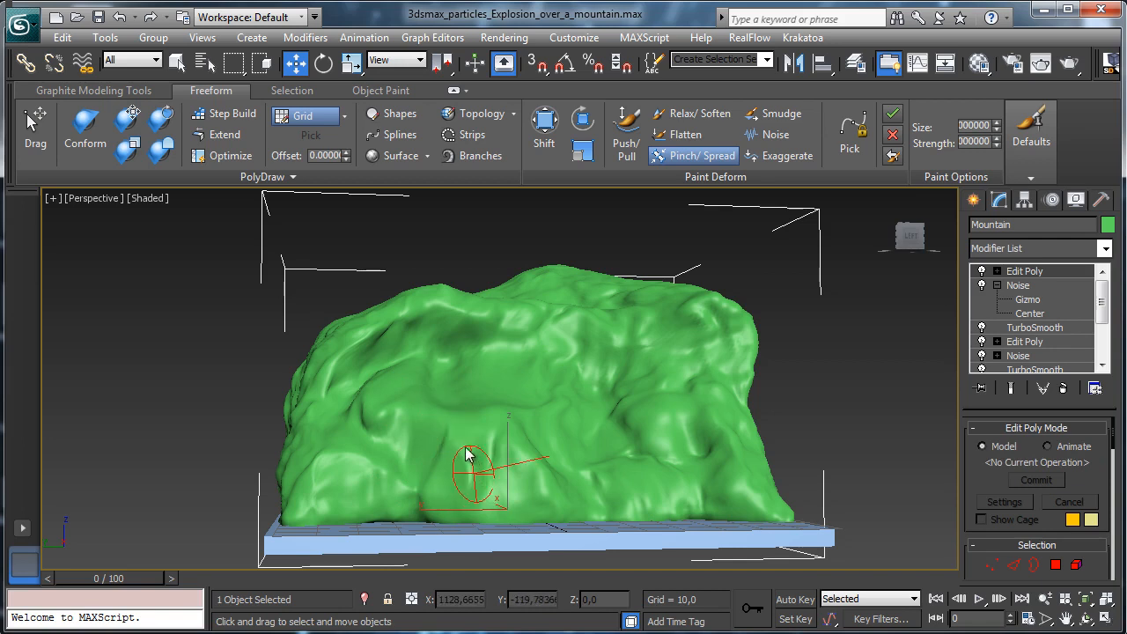
left_click_drag(505, 433, 494, 420)
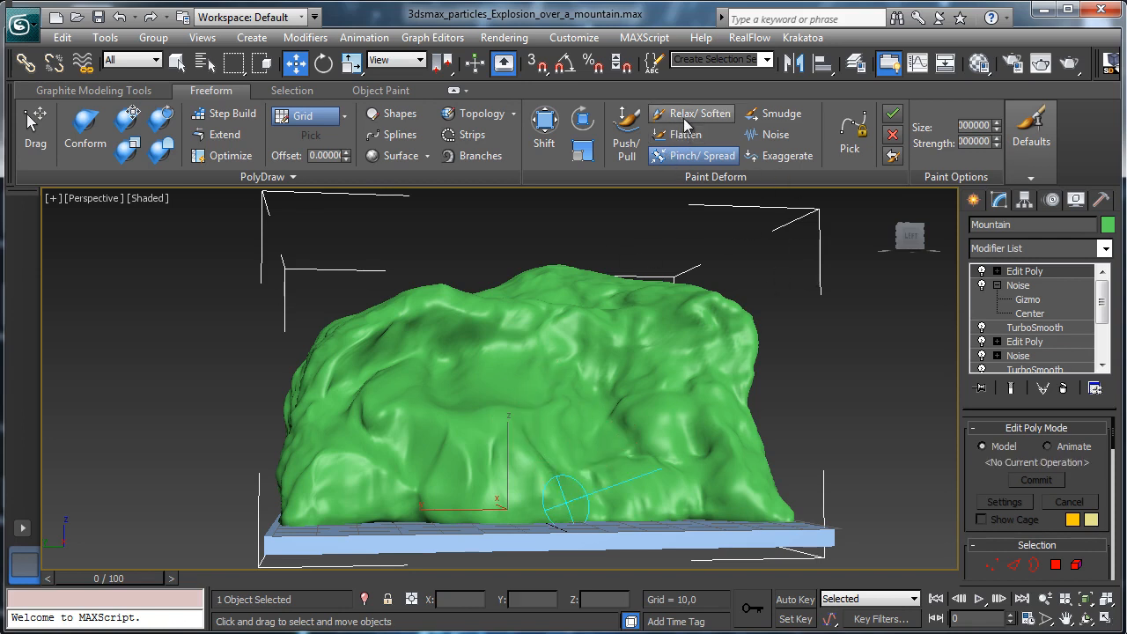
Leave the paint brush, collapse the modeling ribbon to its panel titles and save the scene
left_click(1090, 620)
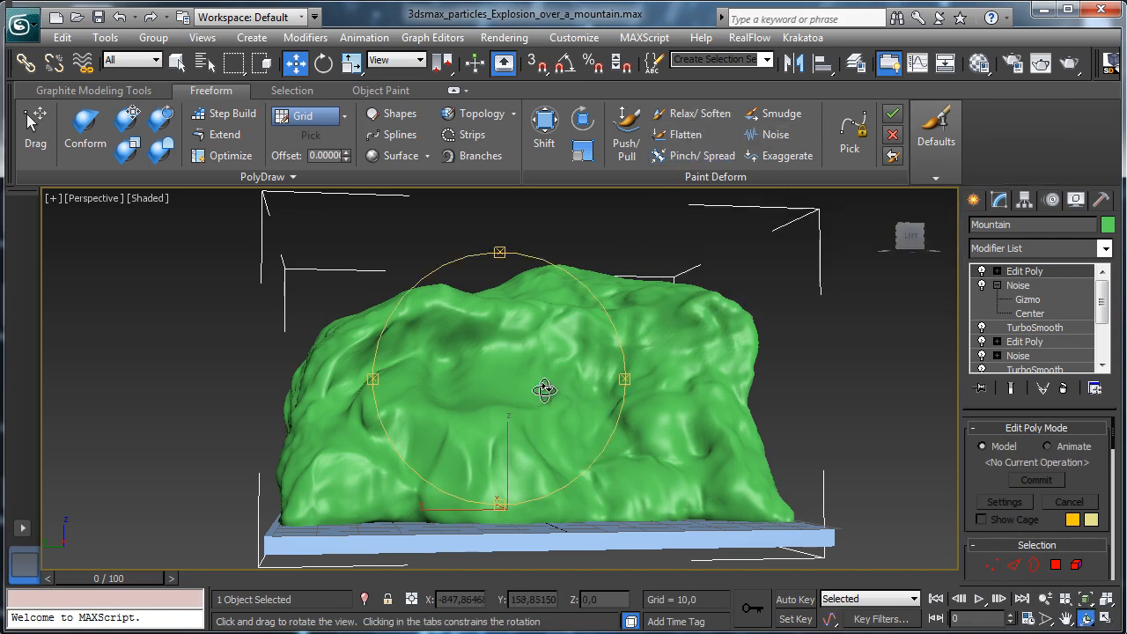
left_click_drag(543, 390, 572, 365)
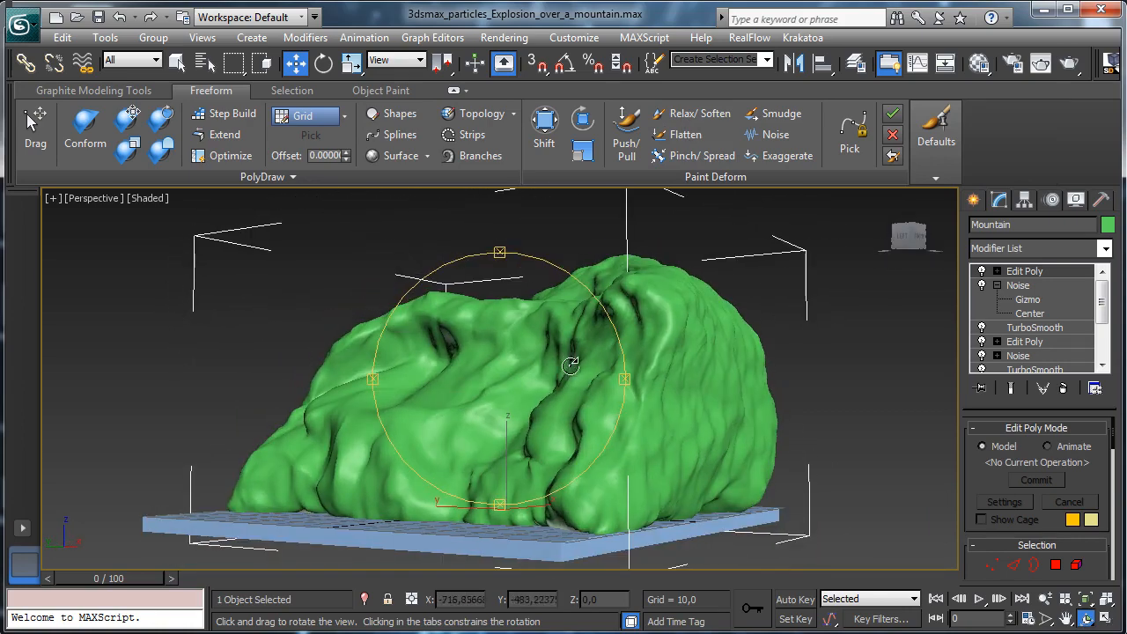
left_click(177, 64)
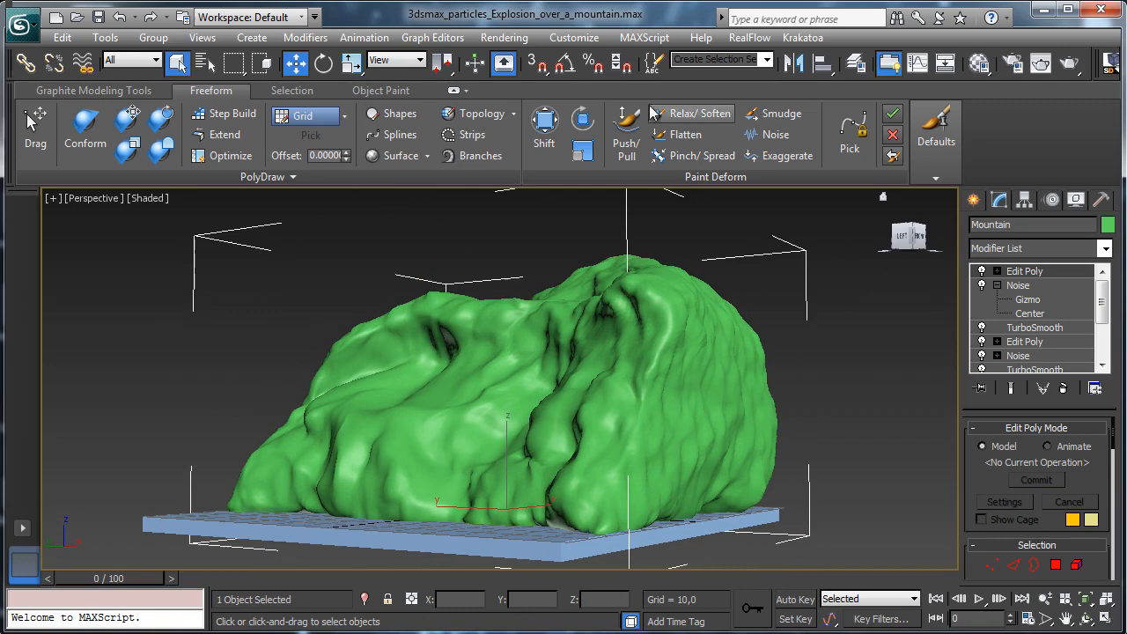
left_click(454, 89)
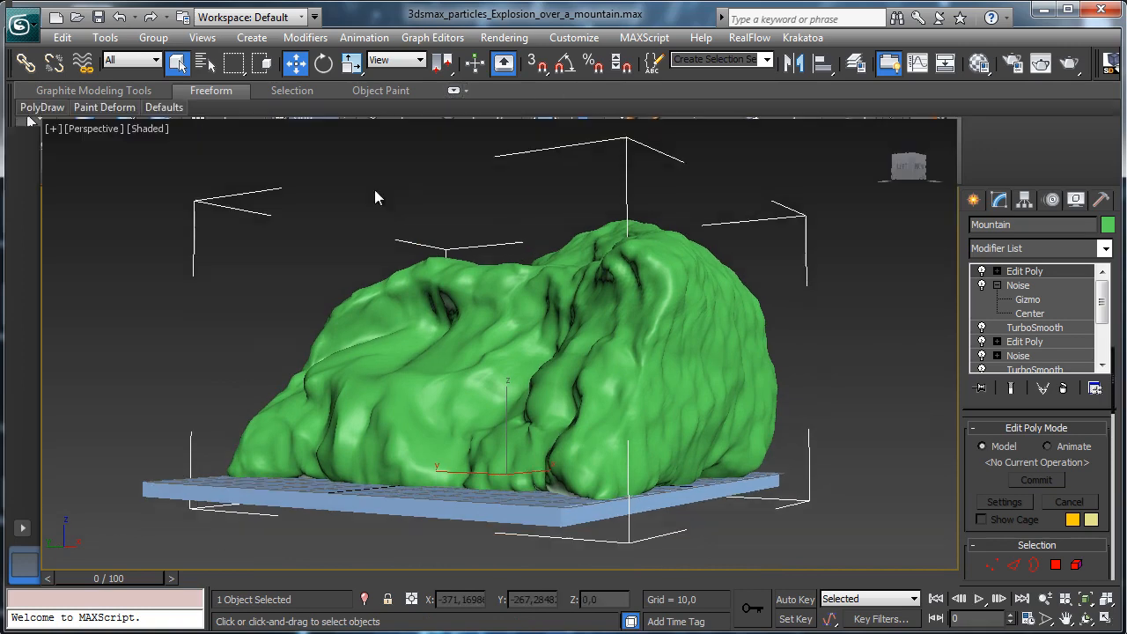
left_click(97, 17)
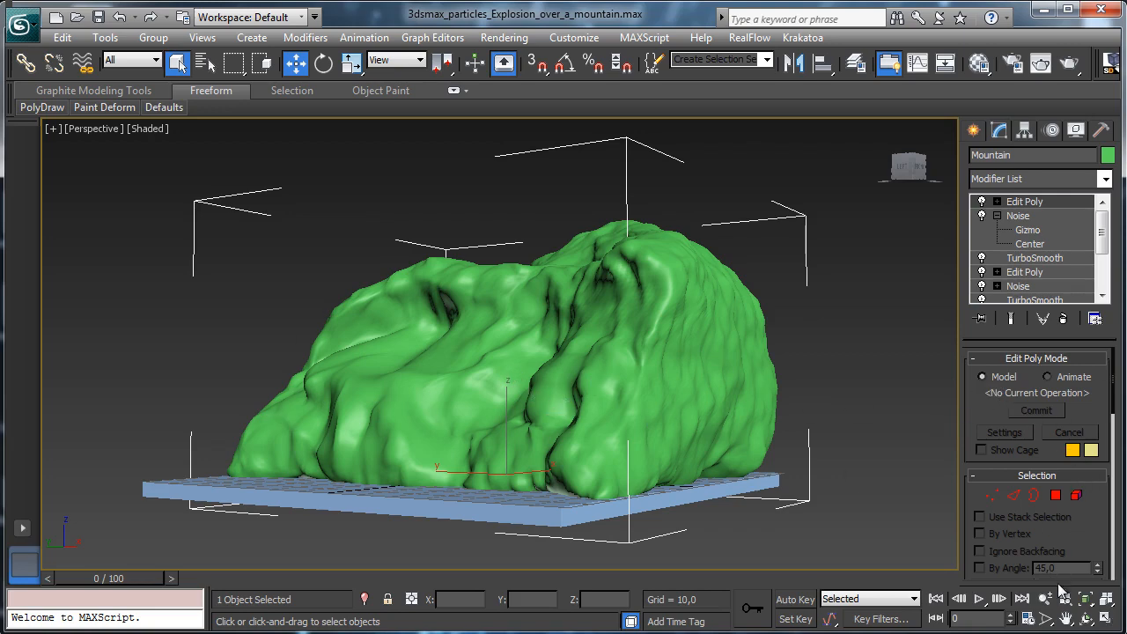
left_click(1086, 619)
left_click_drag(471, 361, 417, 123)
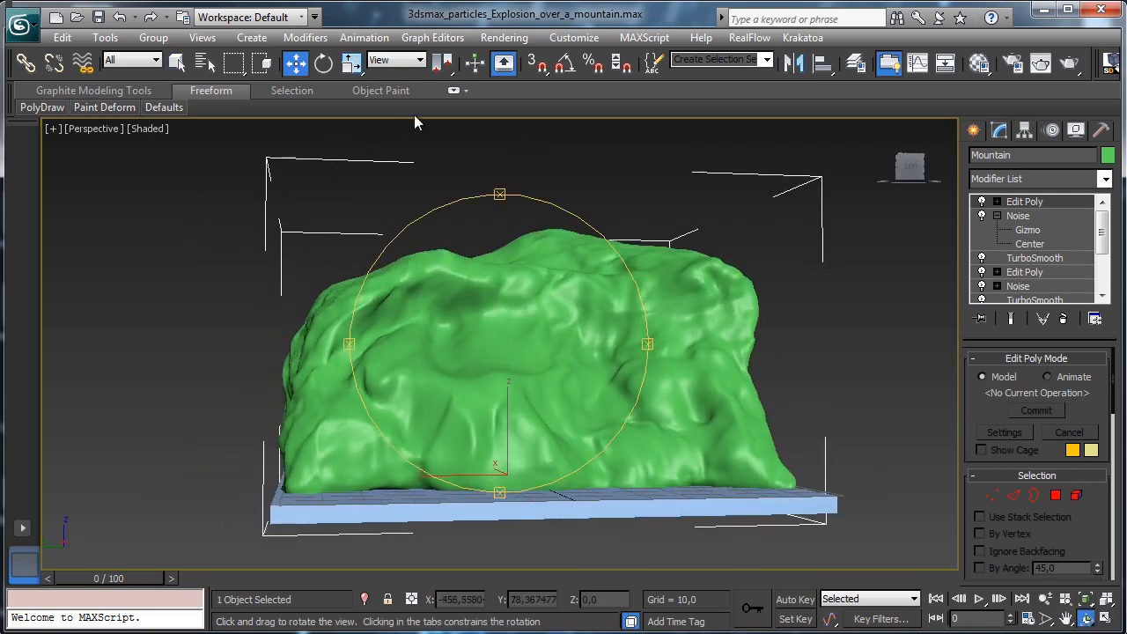
Show edged faces in the viewport and collapse the mountain's modifier stack into an Editable Poly
left_click(178, 62)
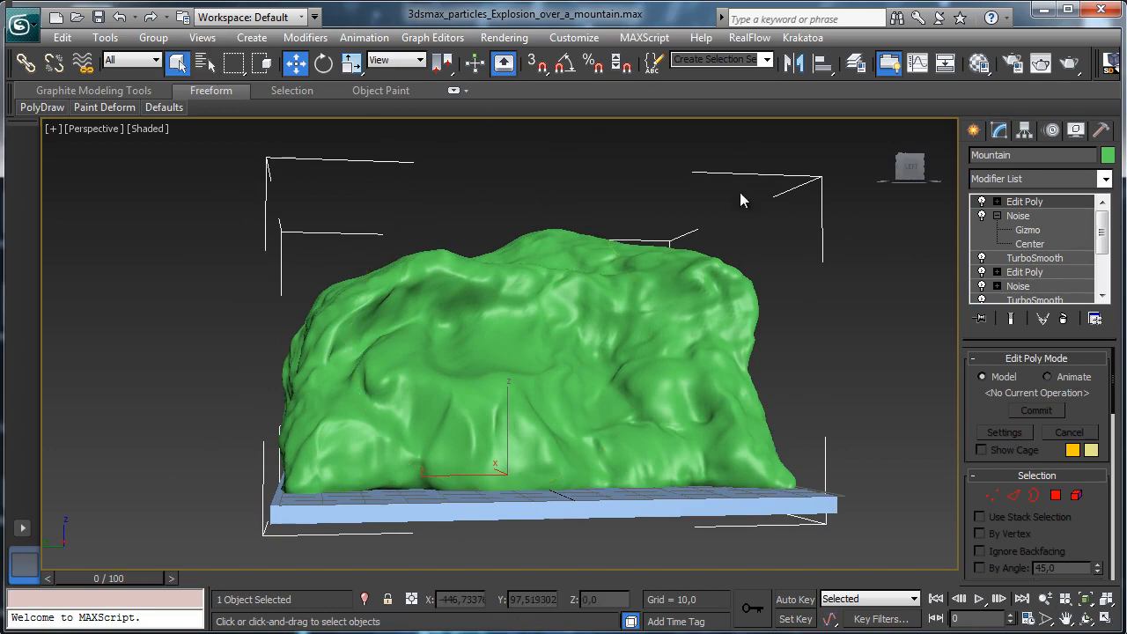
left_click(147, 129)
left_click(193, 207)
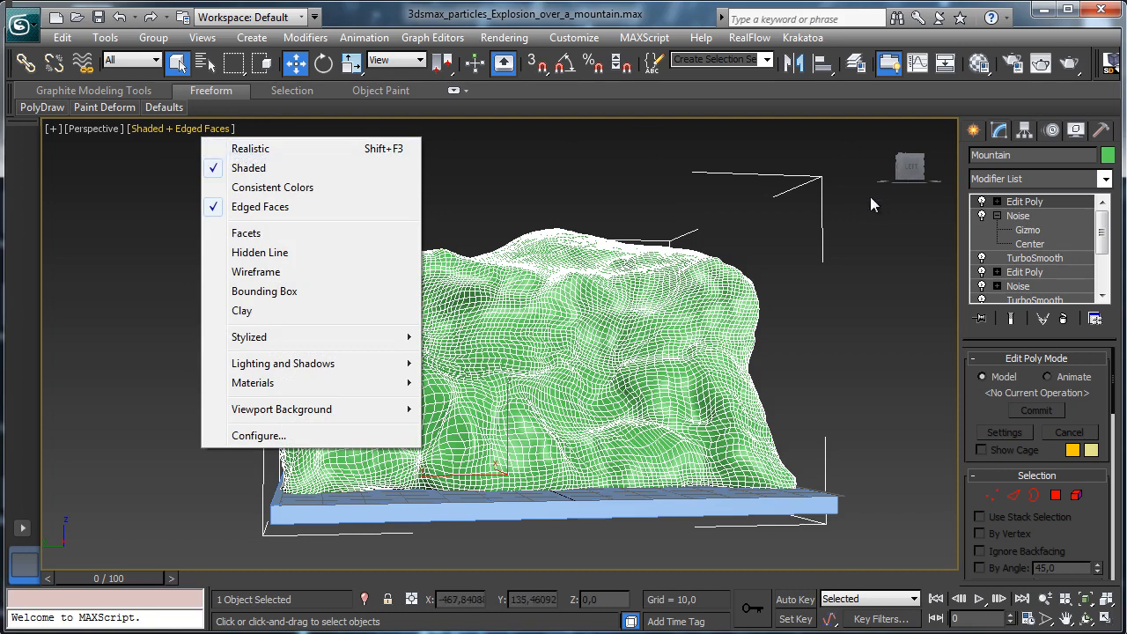
left_click(998, 216)
right_click(1032, 204)
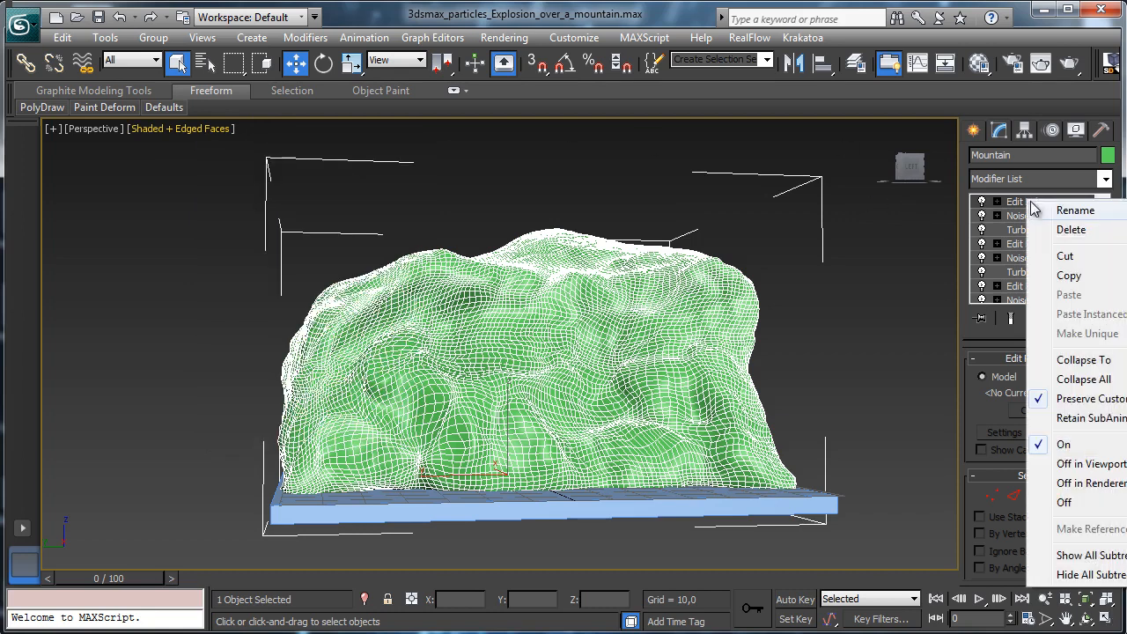
left_click(1117, 361)
Add a Tessellate modifier operating on polygons with tension 0 to the mountain, and turn off edged faces
left_click(1105, 179)
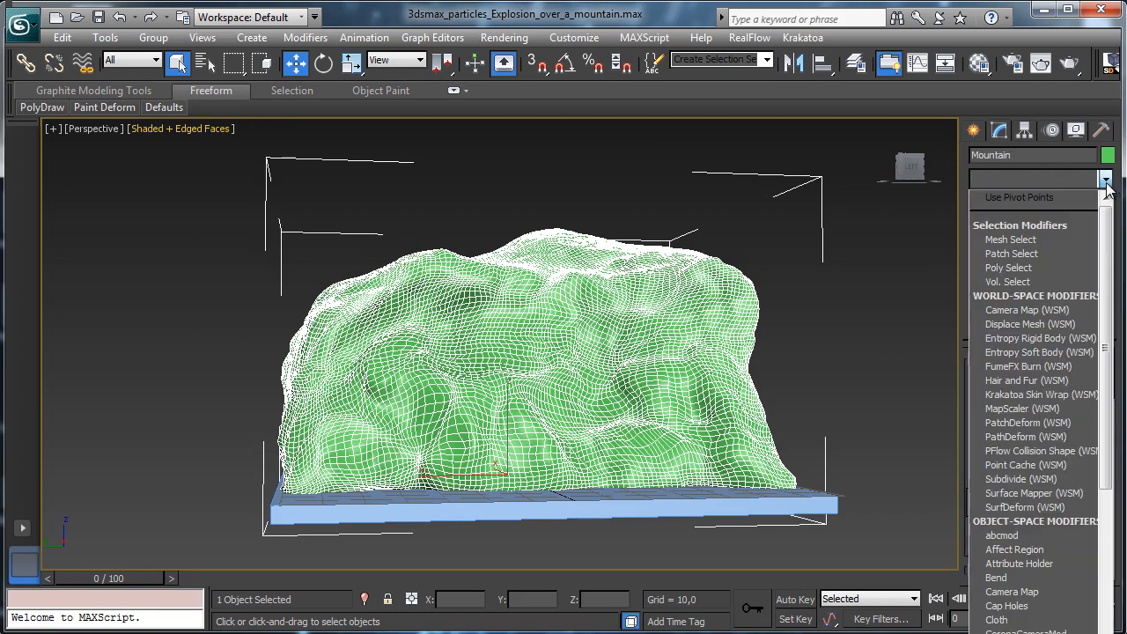
left_click_drag(1106, 229, 1092, 633)
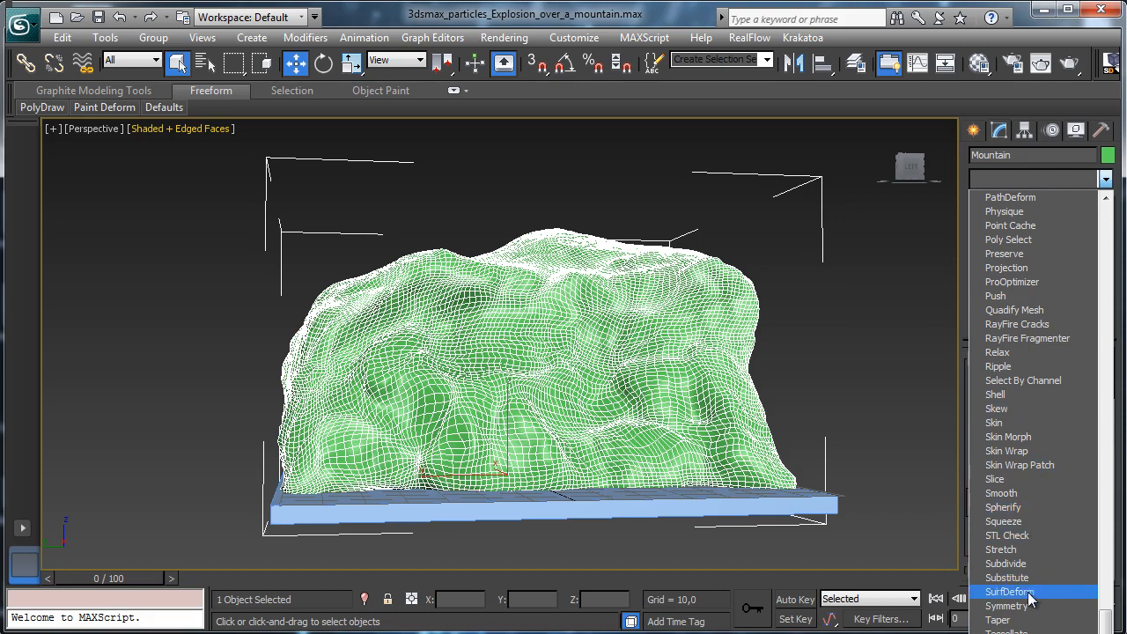
left_click(1006, 630)
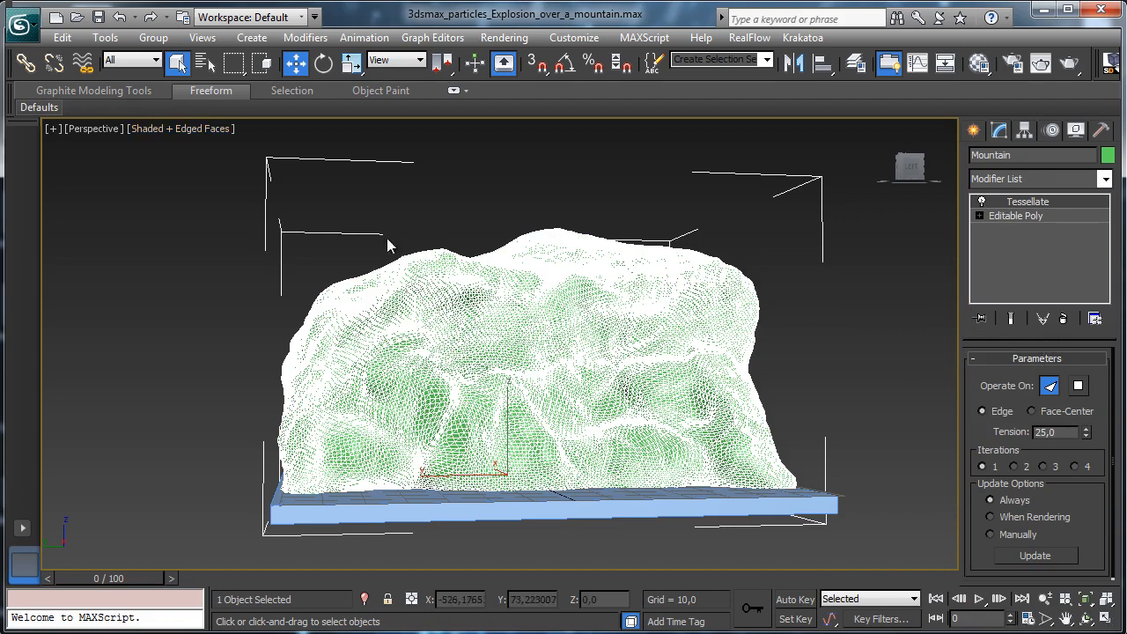
left_click(1078, 391)
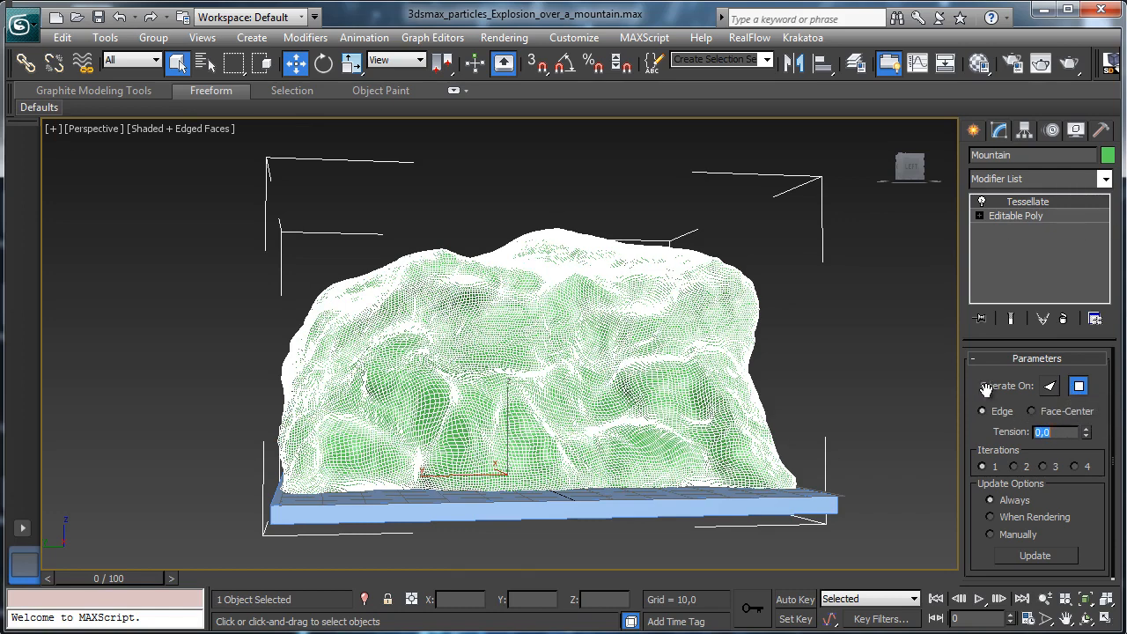
left_click(210, 129)
left_click(234, 206)
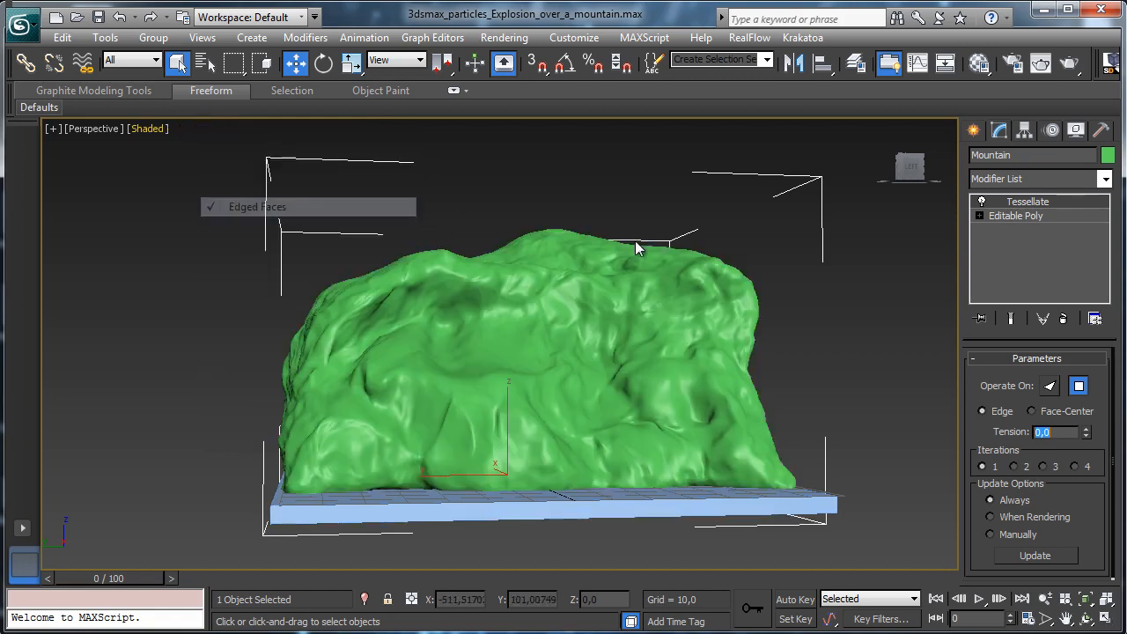
Add a Displace modifier on top of the mountain's Tessellate modifier
left_click(1104, 178)
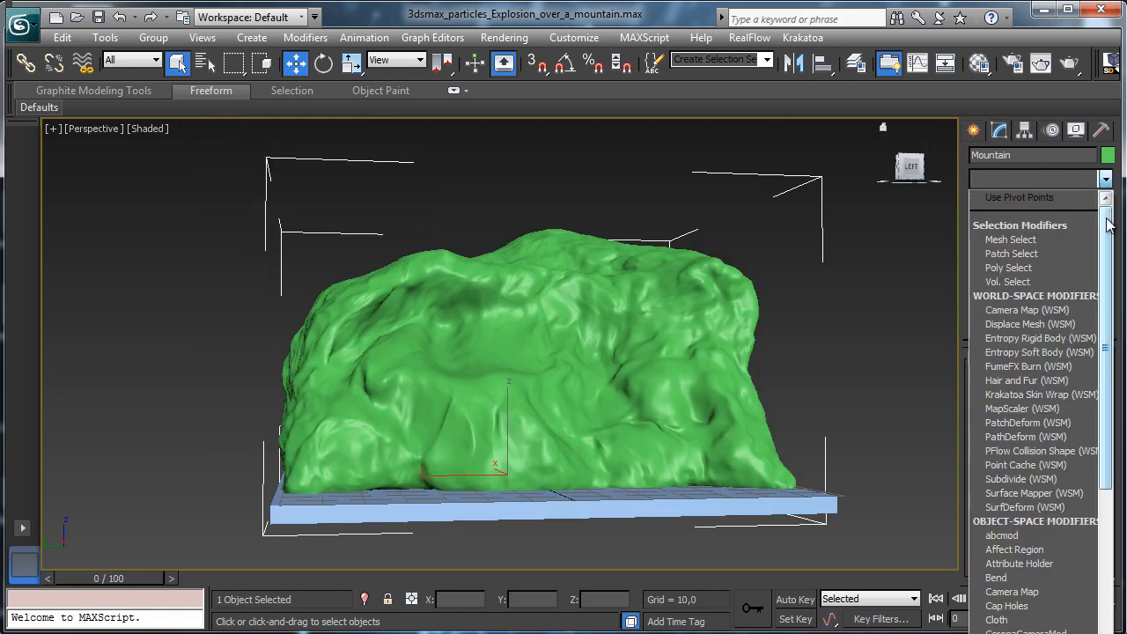
left_click_drag(1108, 218, 1100, 333)
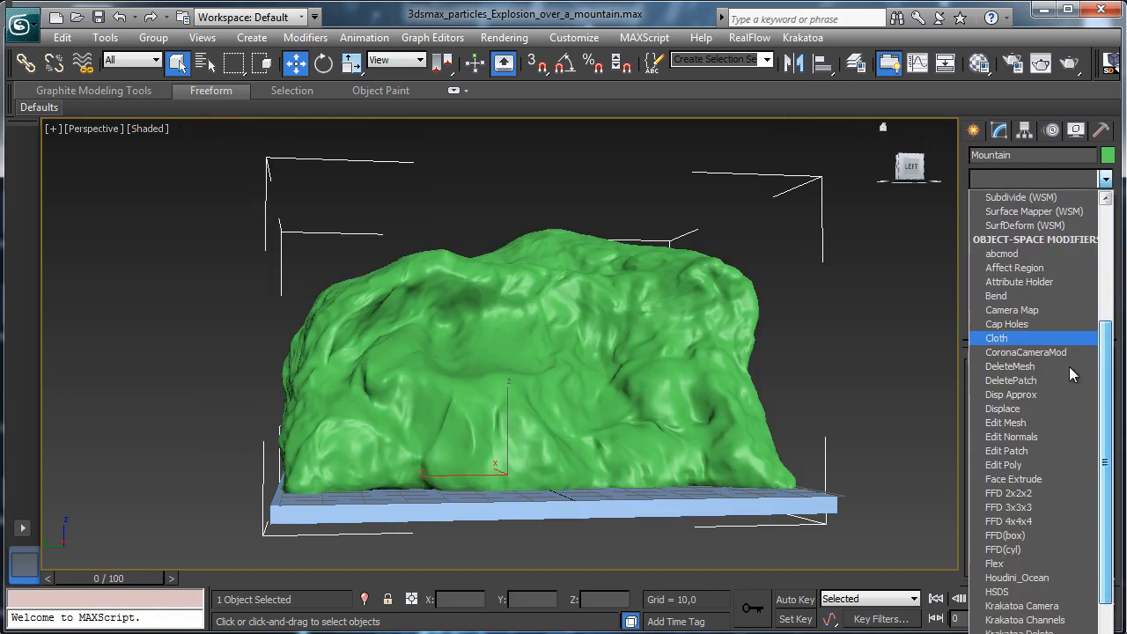
left_click(1044, 407)
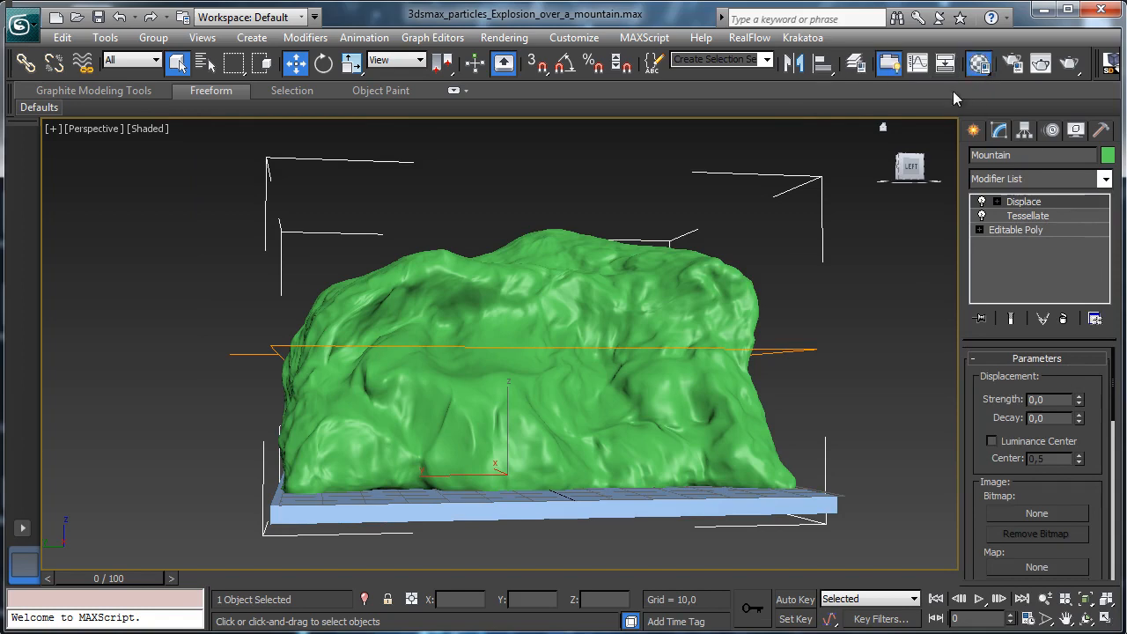
Open the Material Editor and assign a Cellular map to the first material's diffuse color
key("m")
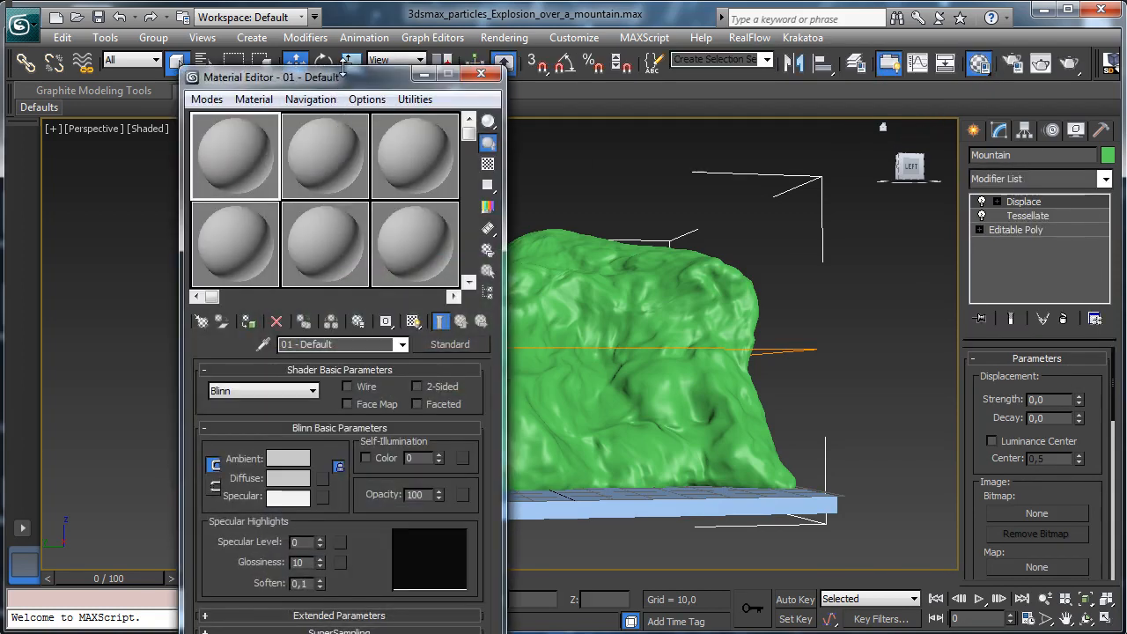
left_click_drag(347, 77, 225, 44)
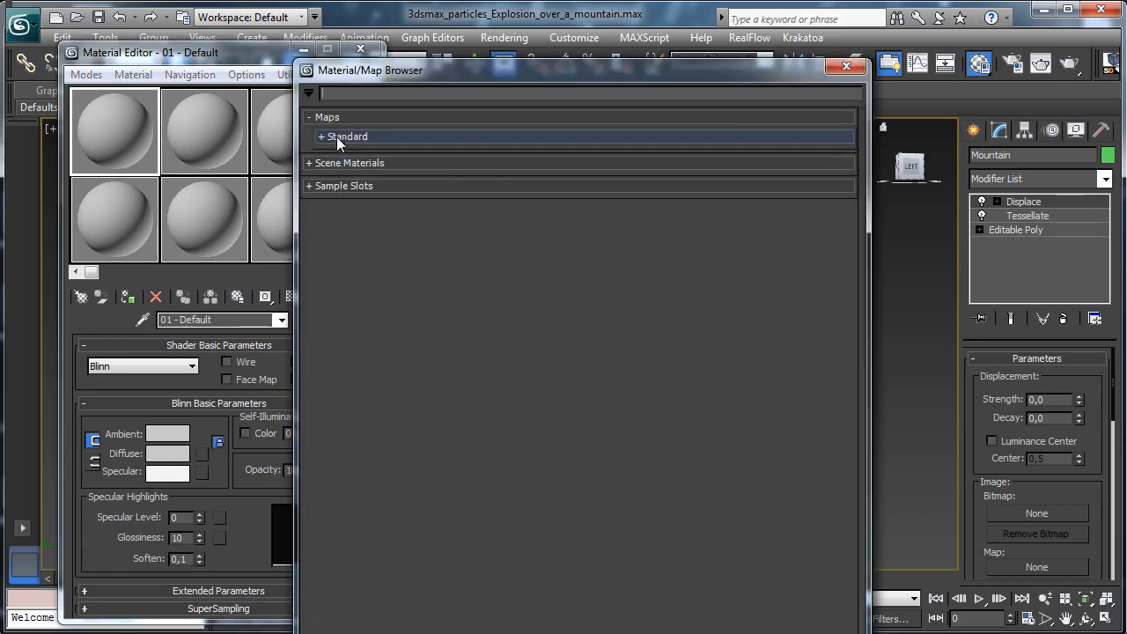
left_click(336, 136)
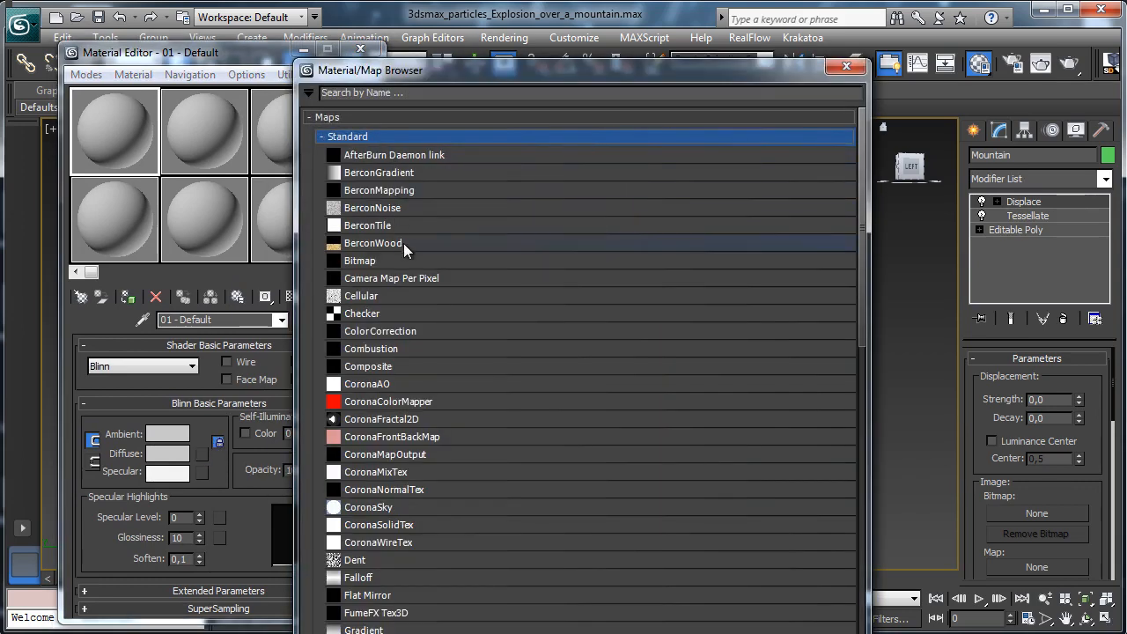
left_click(369, 298)
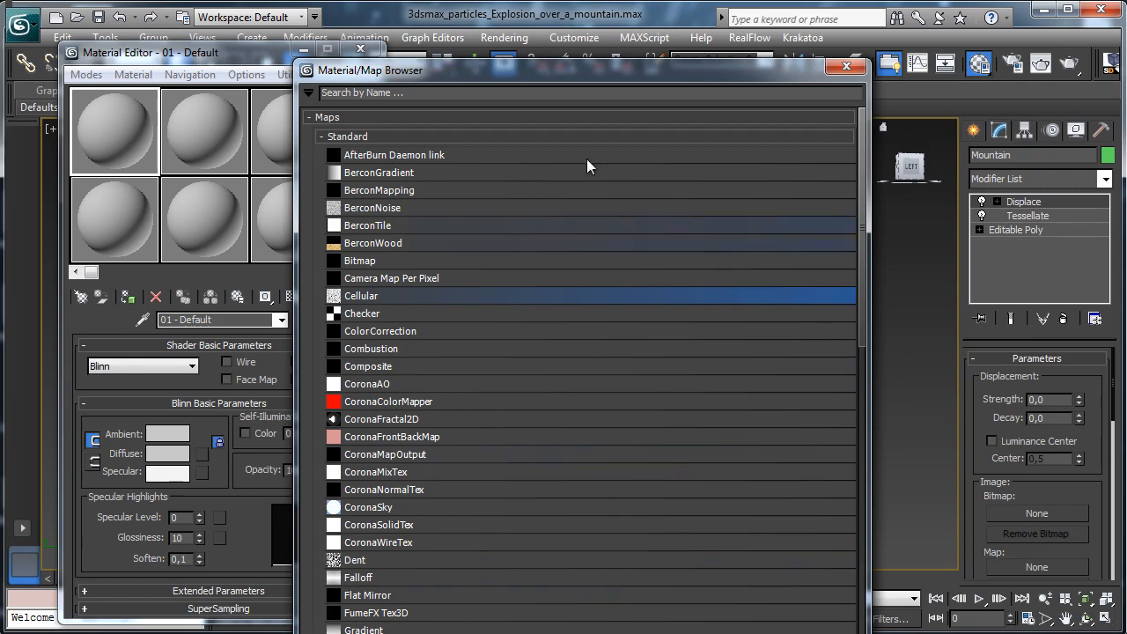
left_click_drag(537, 68, 409, 83)
left_click(616, 571)
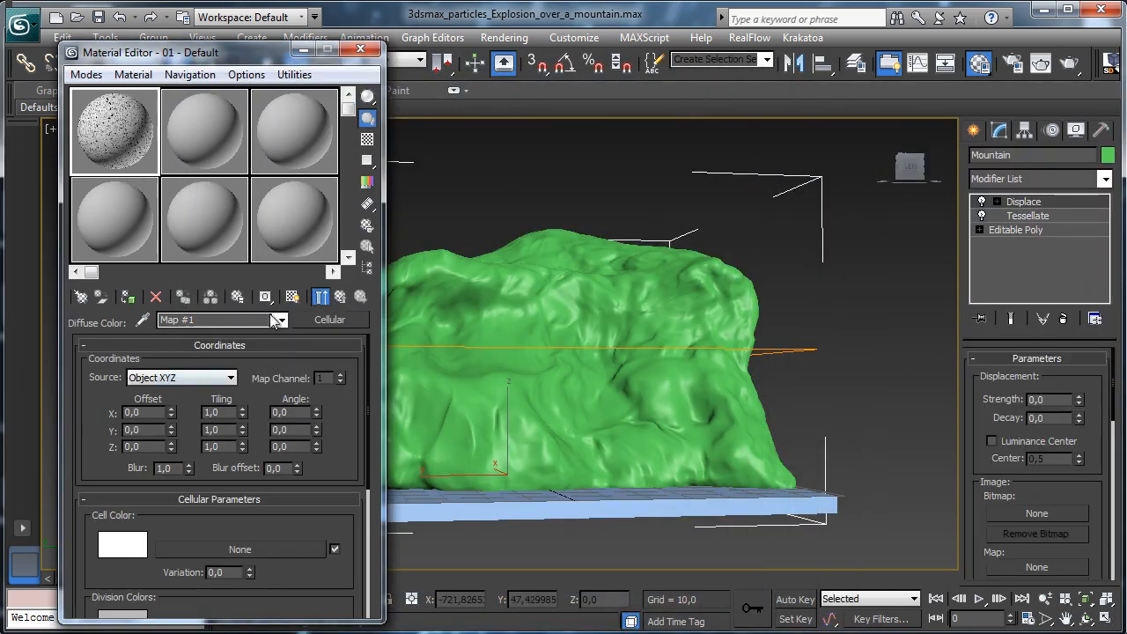
Place the Cellular map as an instance in the Displace modifier's map slot
left_click_drag(190, 509, 192, 358)
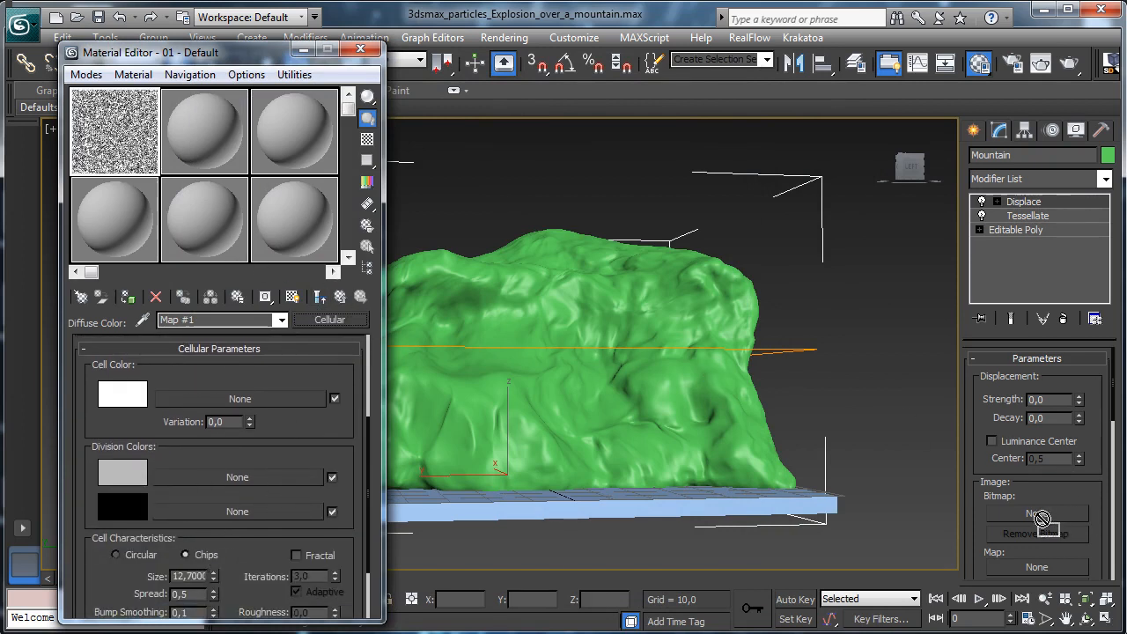
left_click_drag(1035, 566, 1033, 564)
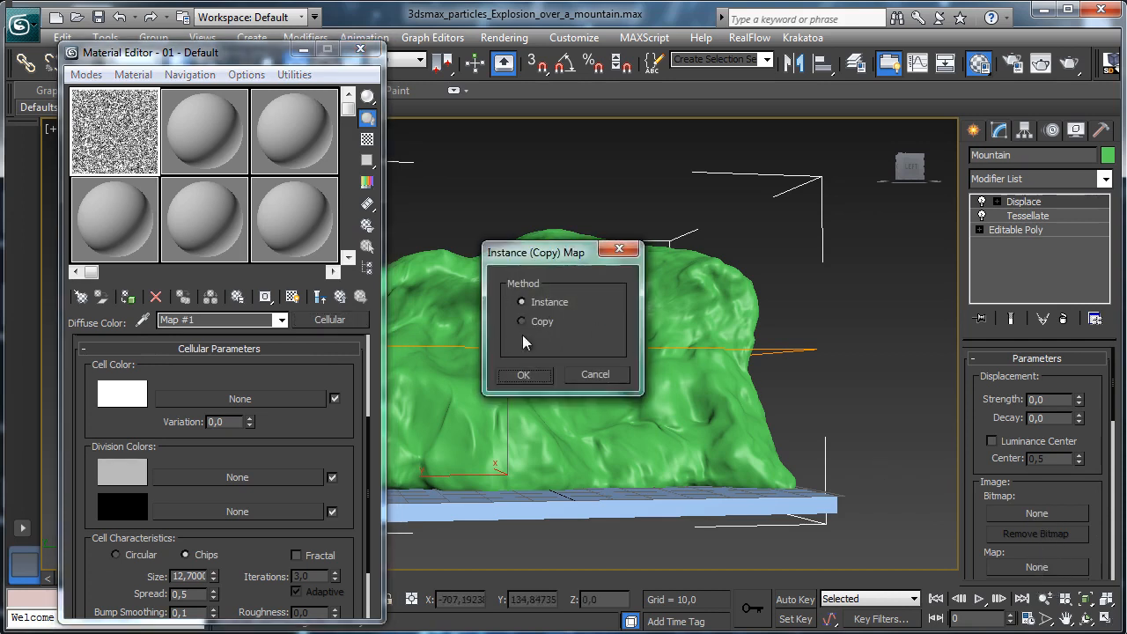
left_click(528, 376)
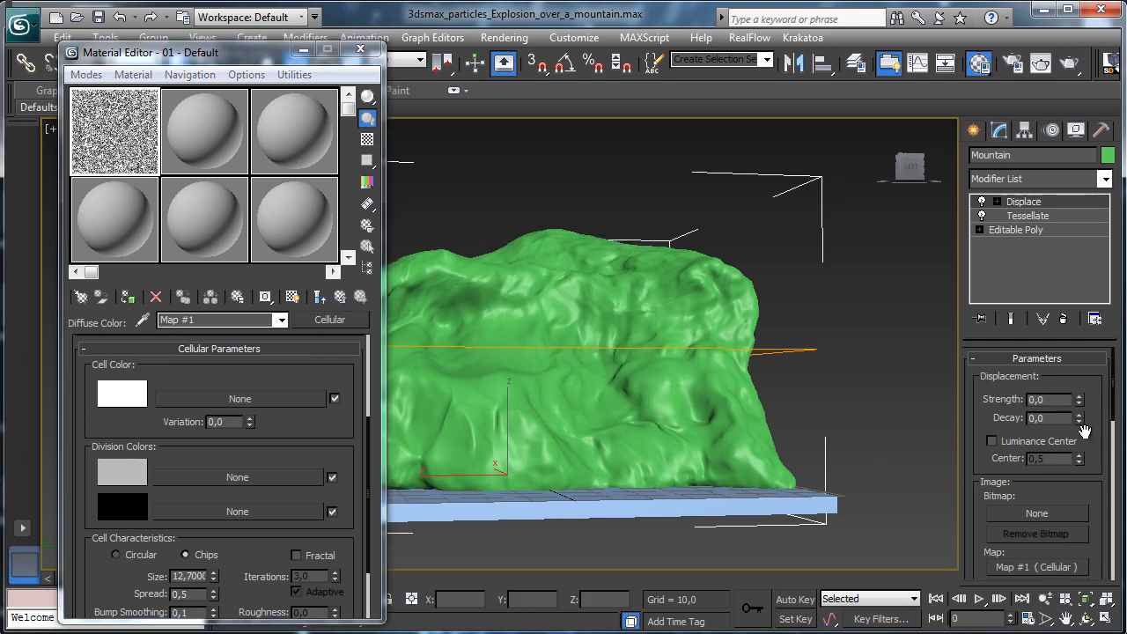
Set the Displace strength to about 2.04 and enable Use Existing Mapping
scroll(1084, 430, "down", 1)
left_click_drag(1079, 381, 1074, 216)
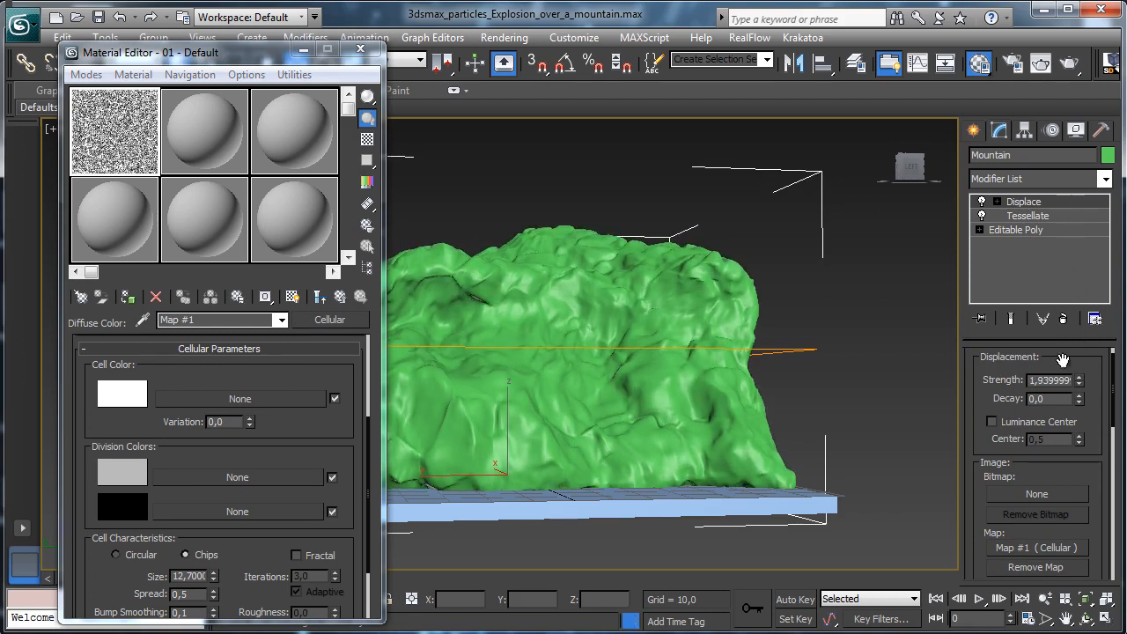
left_click_drag(1072, 462, 1056, 318)
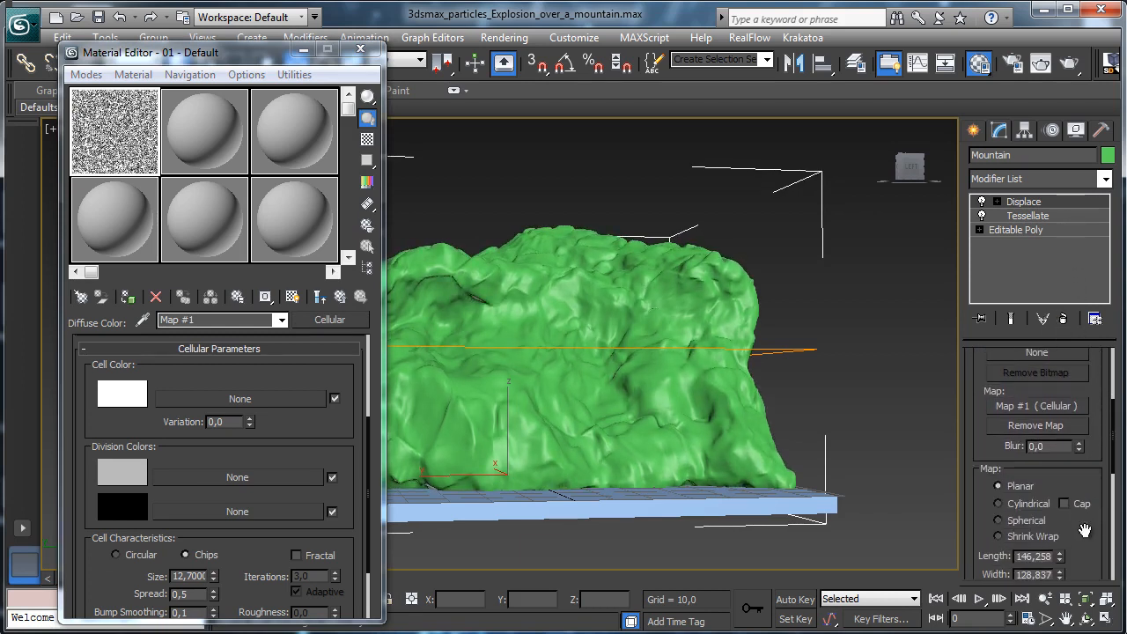
left_click_drag(1085, 529, 1061, 345)
left_click_drag(1050, 473, 1046, 428)
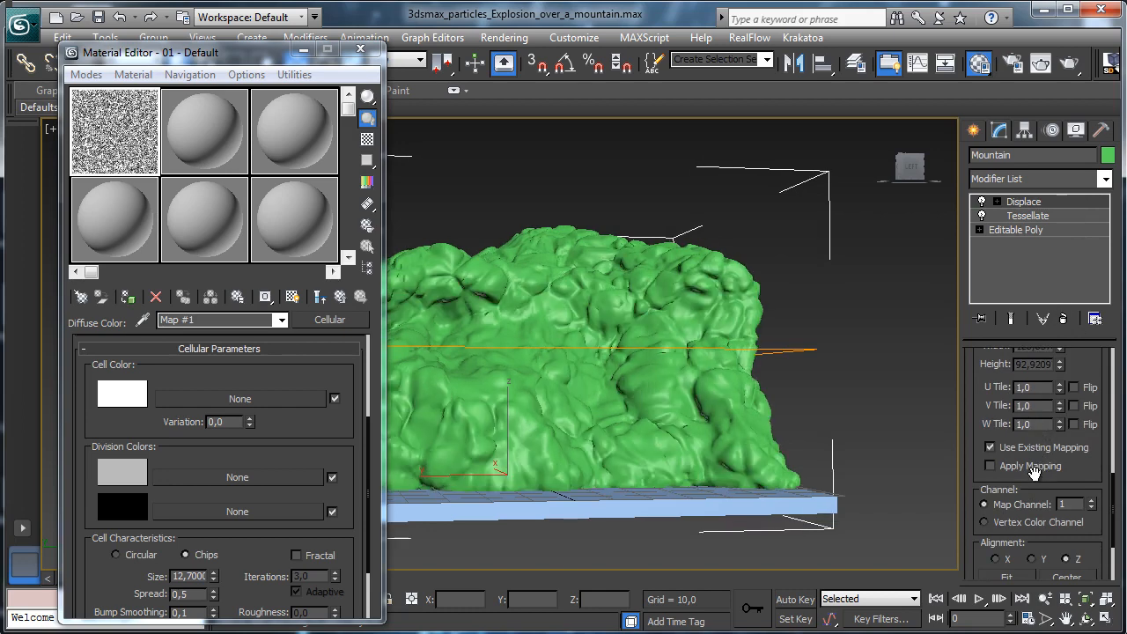
left_click_drag(984, 377, 982, 633)
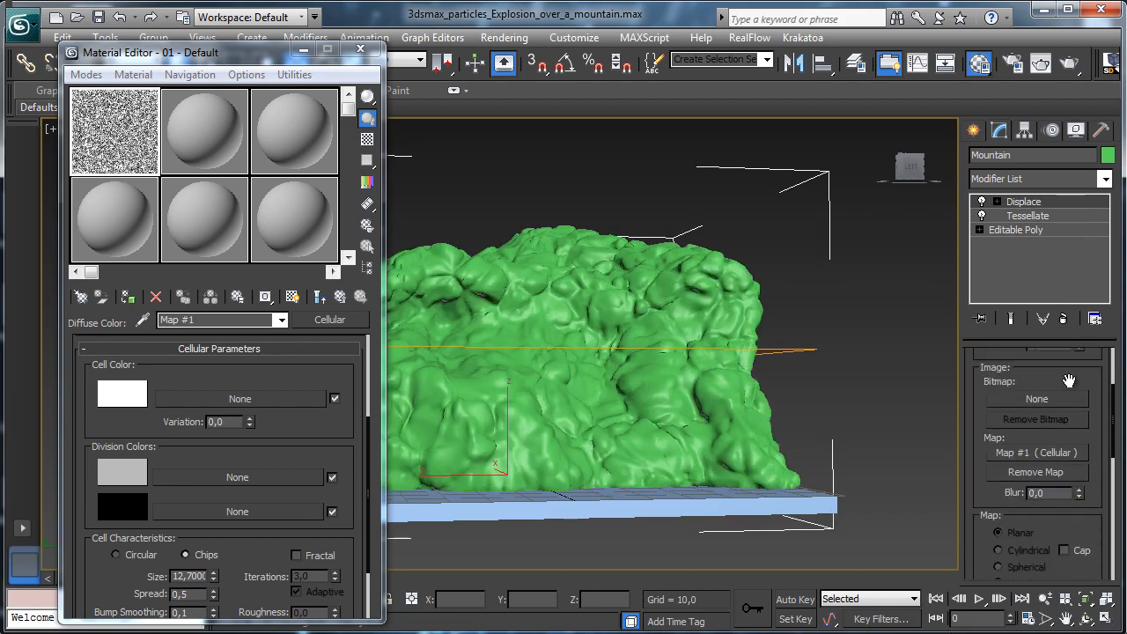
left_click_drag(1069, 382, 1047, 484)
mouse_move(1080, 388)
left_mouse_down()
mouse_move(1087, 445)
mouse_move(1080, 379)
left_mouse_up()
Set the Cellular map's cell size to 25 and enable Fractal
left_click_drag(234, 459, 233, 438)
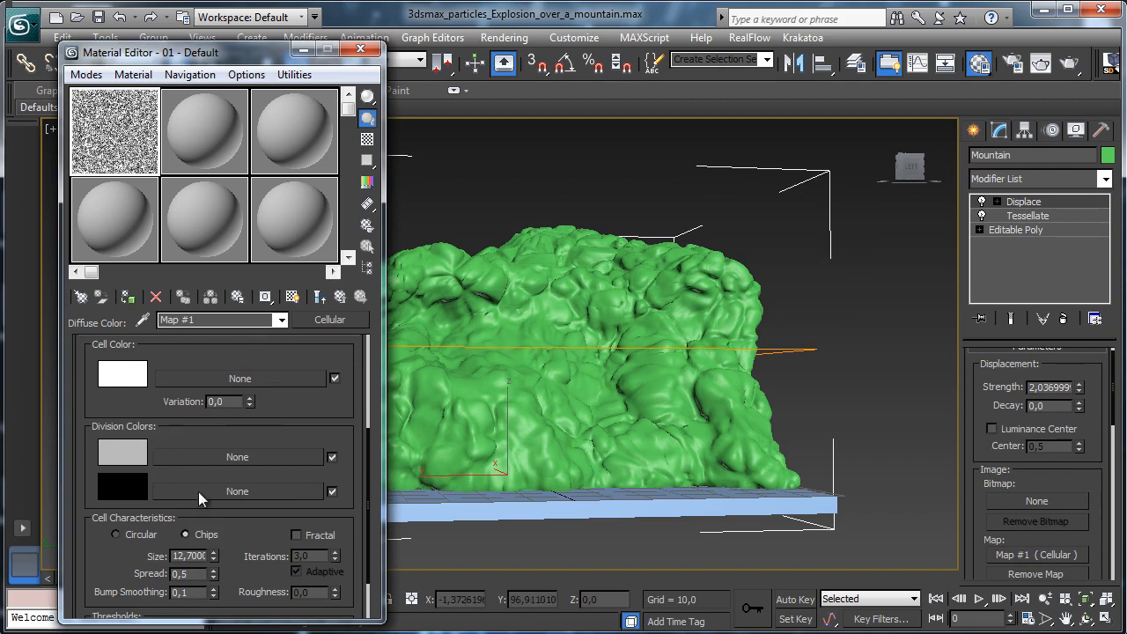
double_click(194, 555)
type("25")
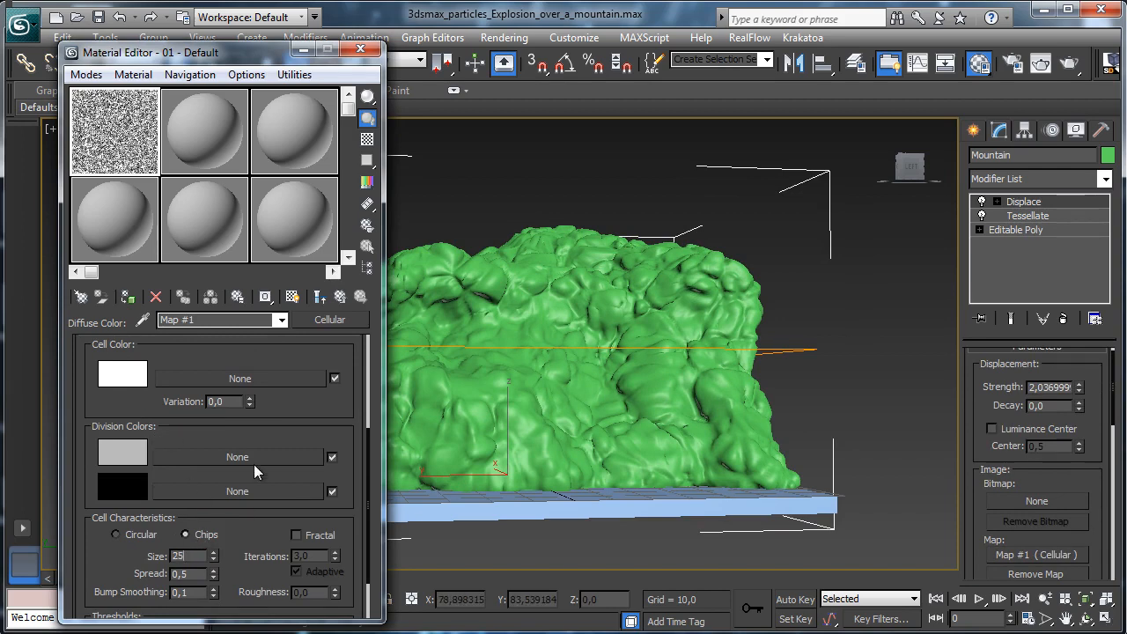
key("Return")
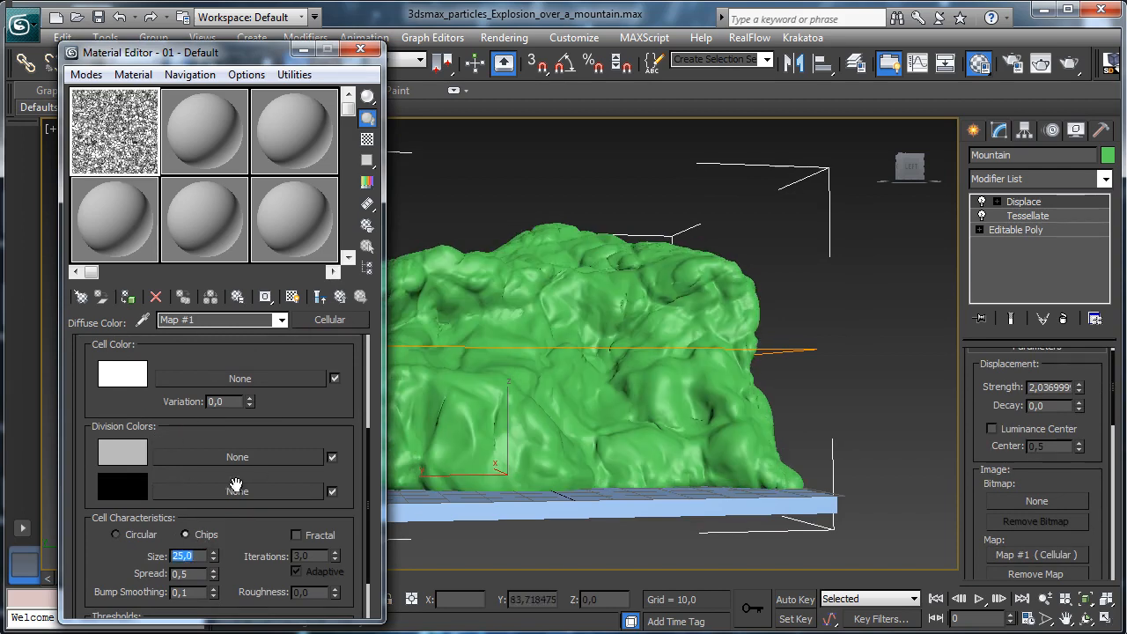
left_click(314, 535)
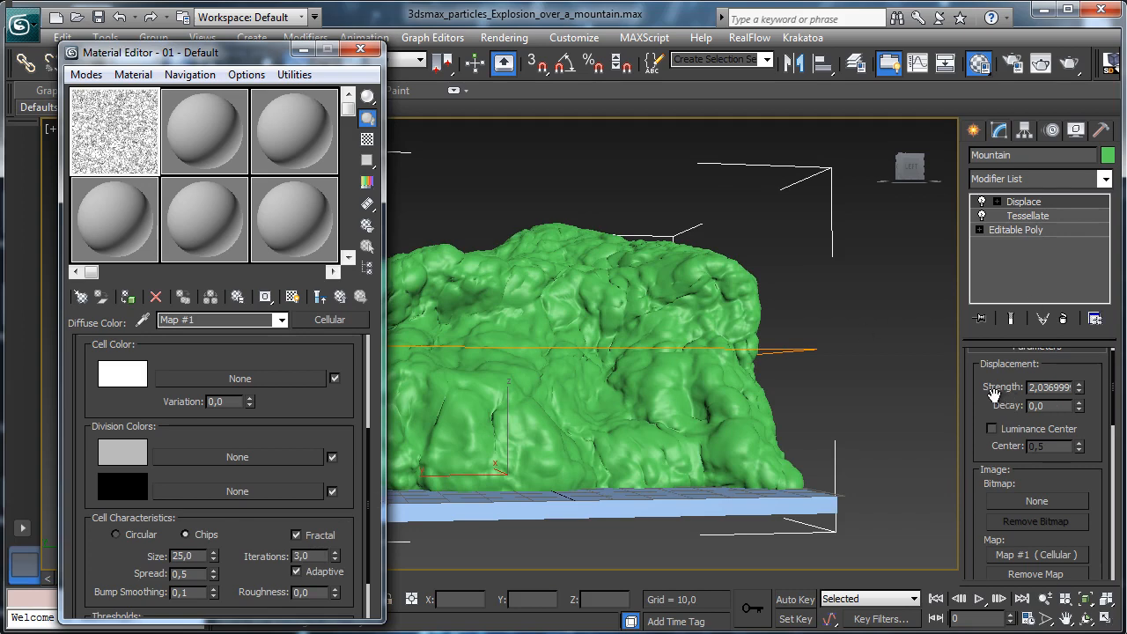
Change the Cellular map's first division color to black
left_click_drag(994, 396, 996, 451)
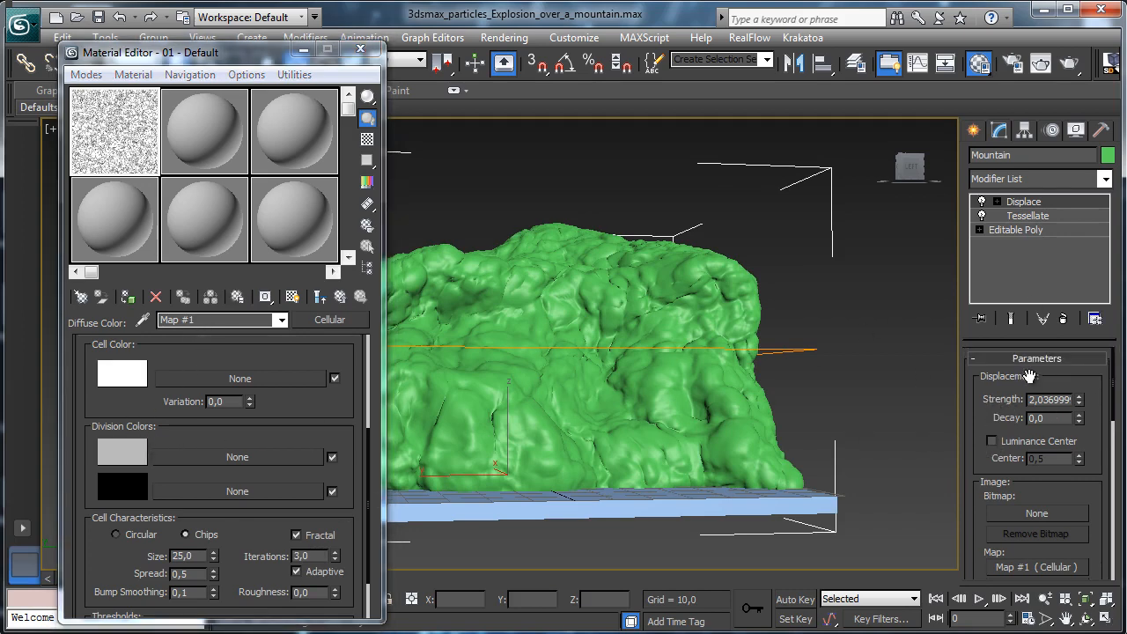
left_click(131, 453)
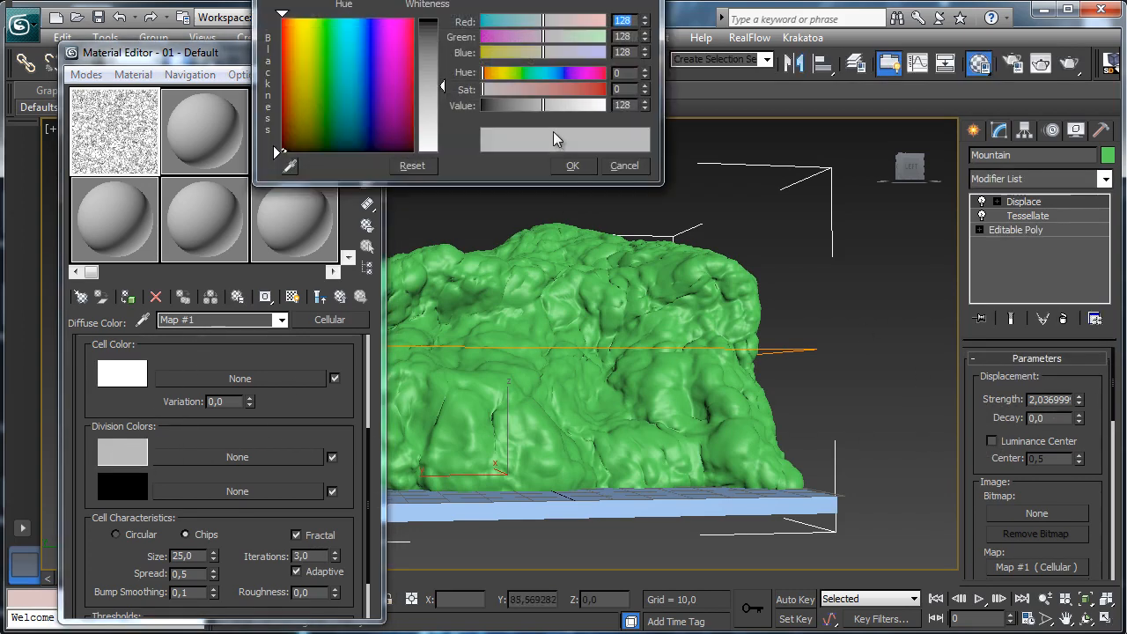
left_click_drag(544, 105, 477, 115)
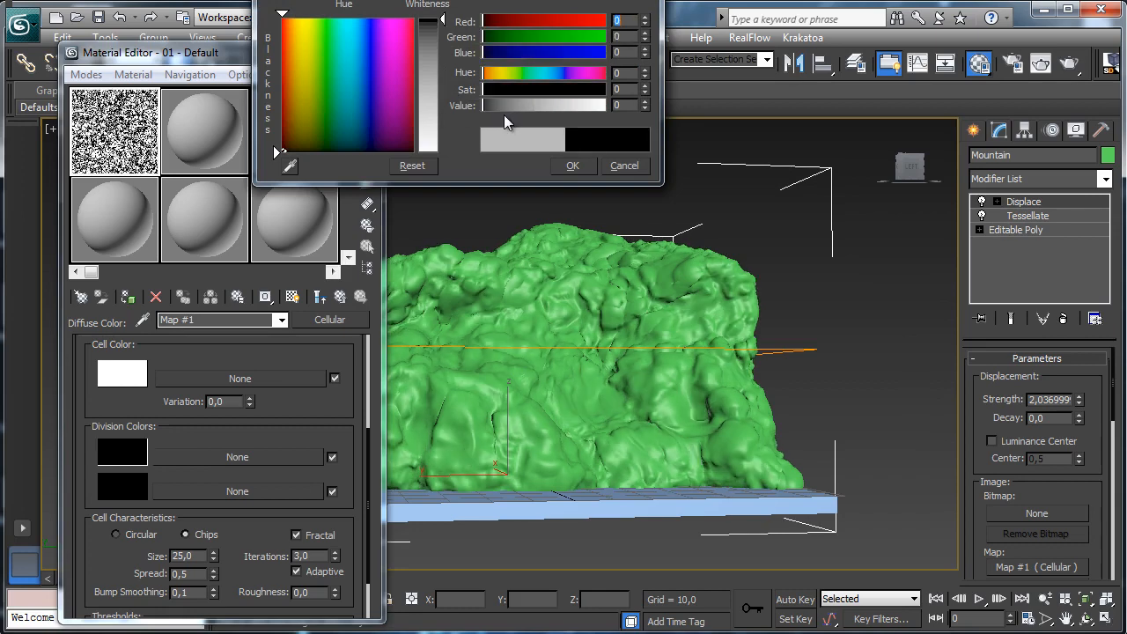
left_click(572, 166)
Enable Luminance Center on the Displace modifier and adjust its strength to about 1.47
left_click_drag(1081, 401, 1072, 349)
left_click(1029, 440)
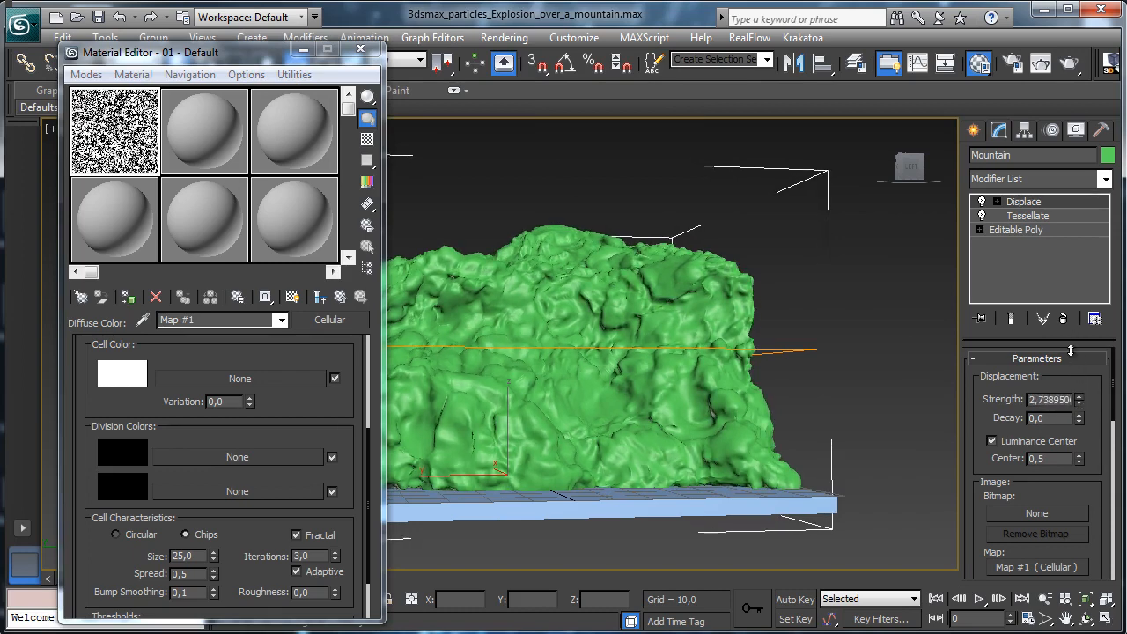
left_click_drag(1073, 418, 1063, 566)
left_click_drag(1065, 441, 1063, 410)
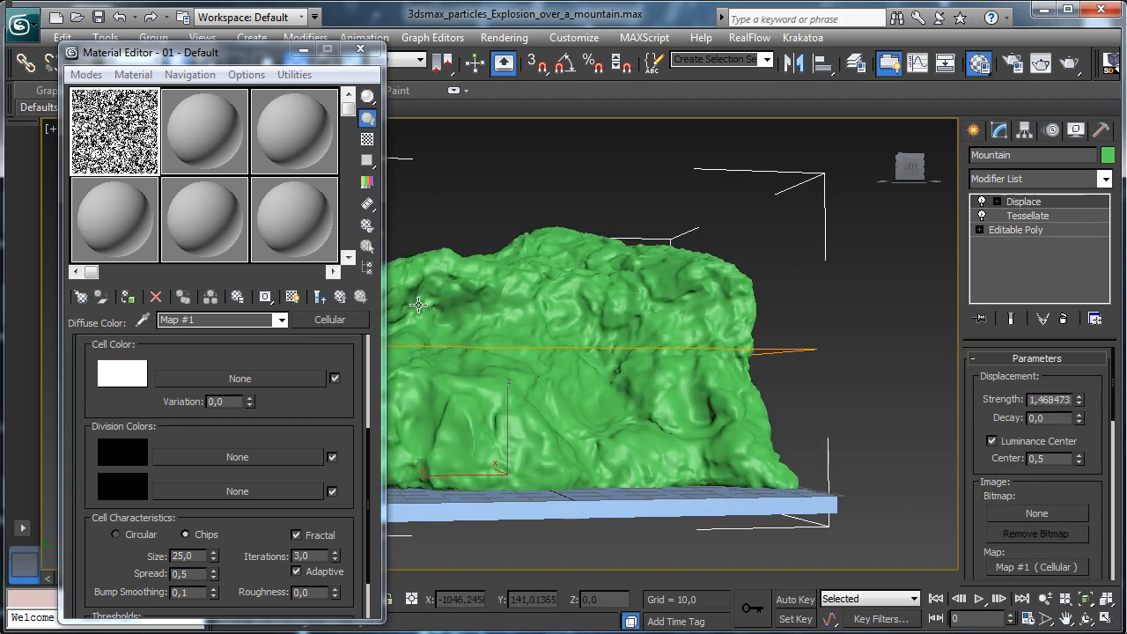
Switch off the Displace modifier and set the Cellular map's X tiling to 2
left_click_drag(264, 385, 257, 554)
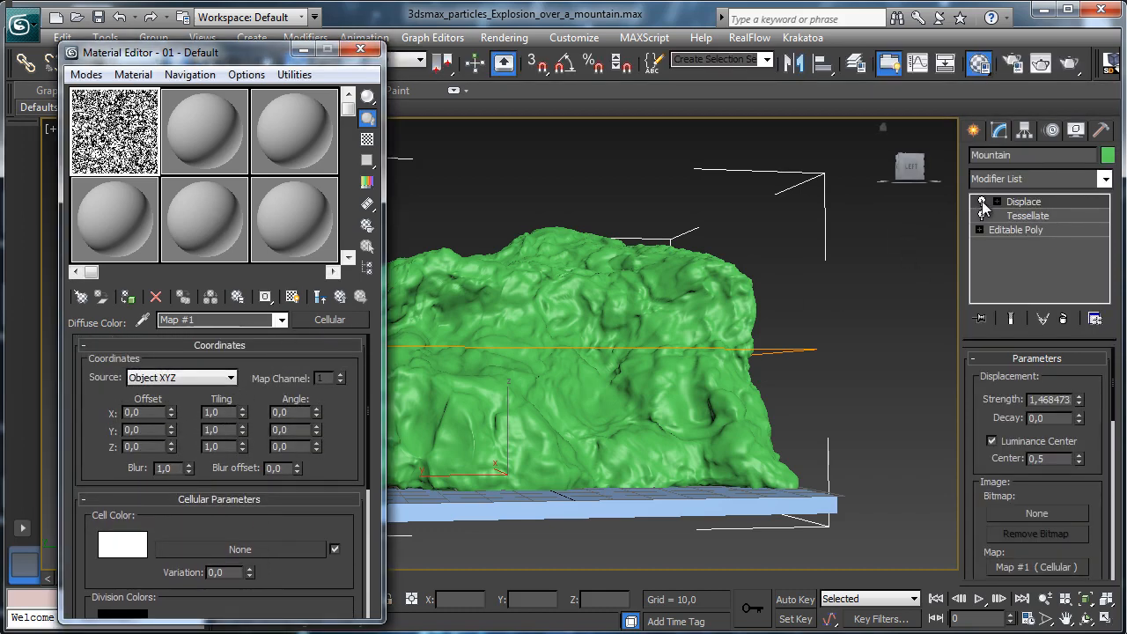
left_click(982, 201)
double_click(217, 412)
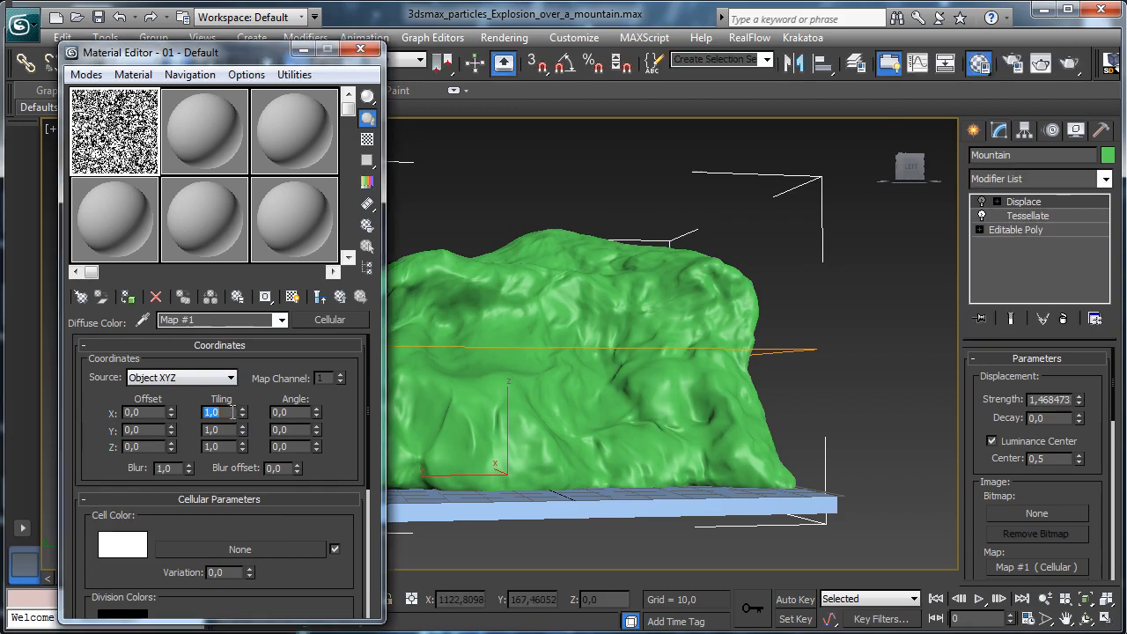
type("2")
key("Return")
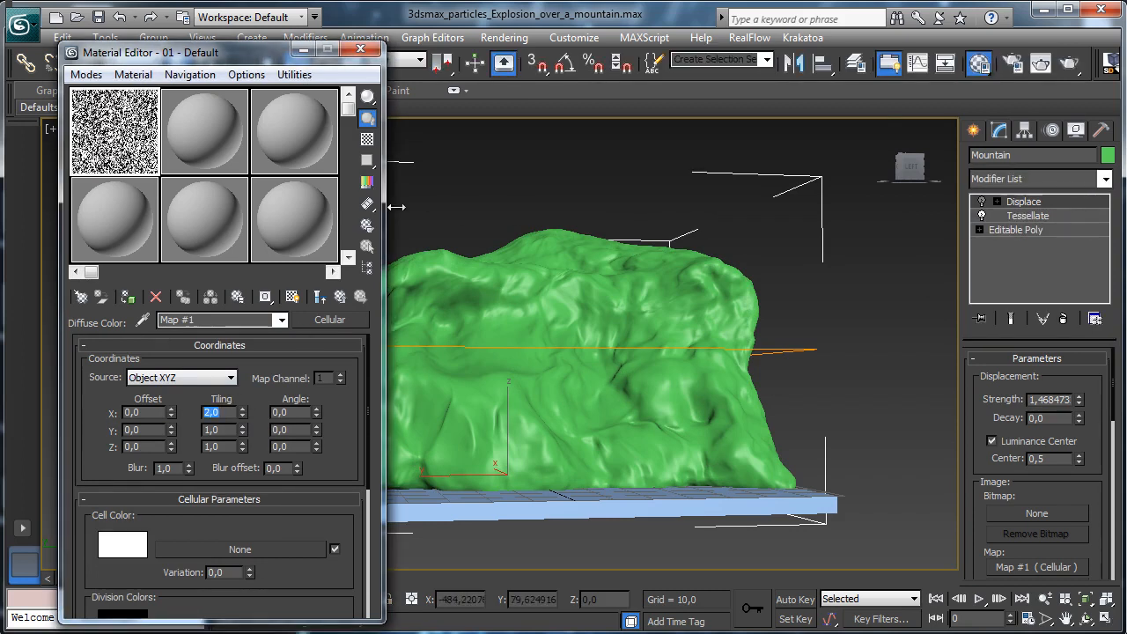
Set the Cellular map's Y tiling to 0.6 and switch the Displace modifier back on
key("Tab")
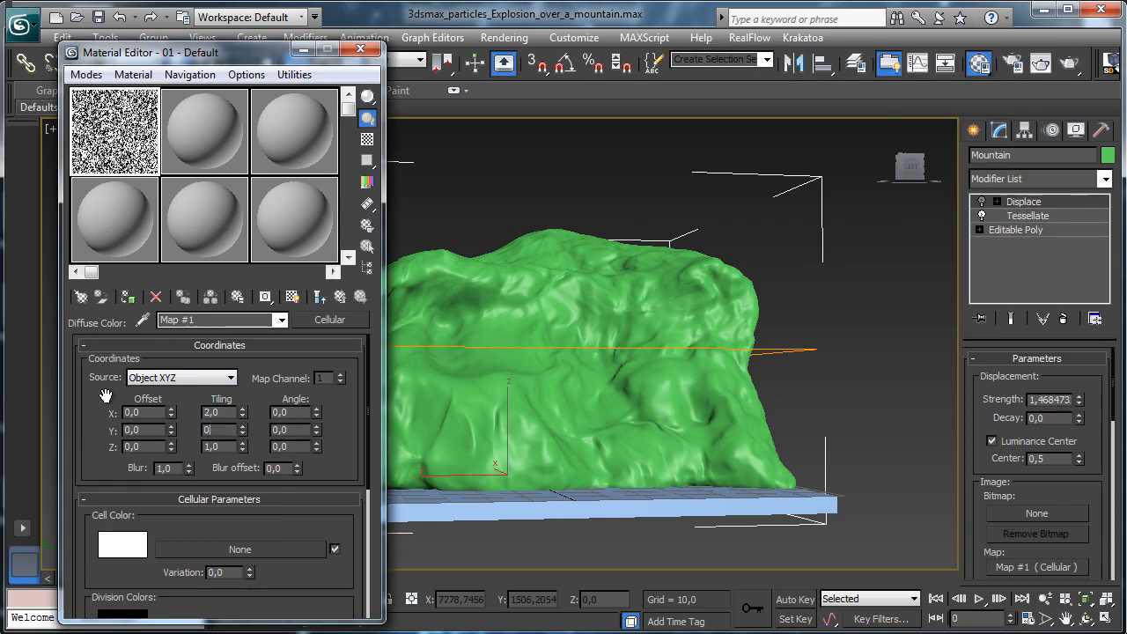
type("0,6")
key("Return")
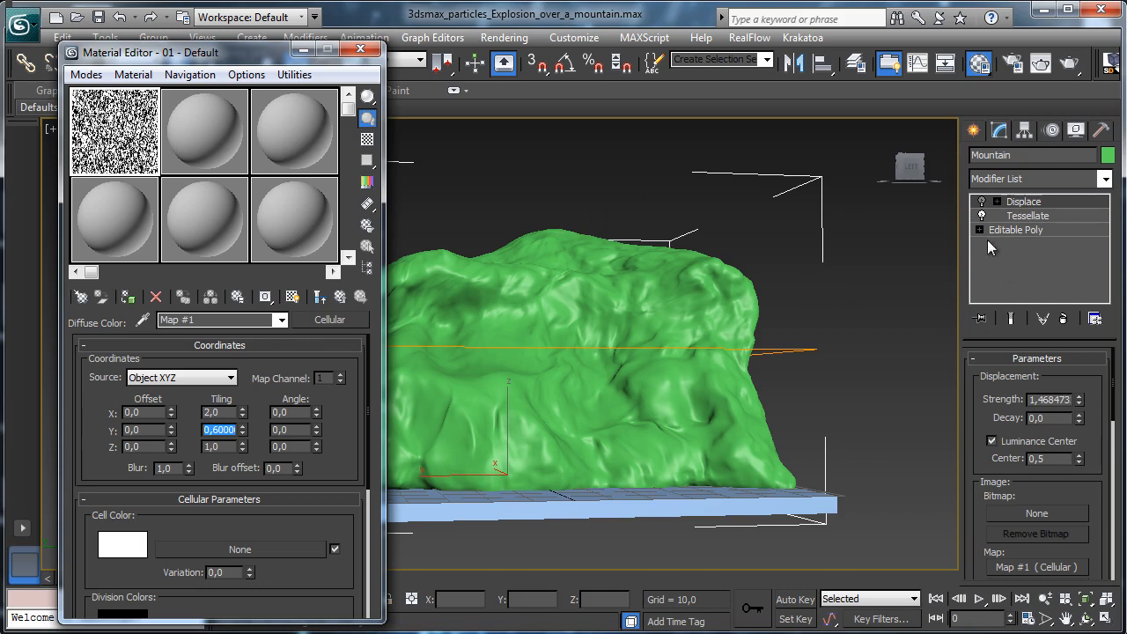
left_click(983, 201)
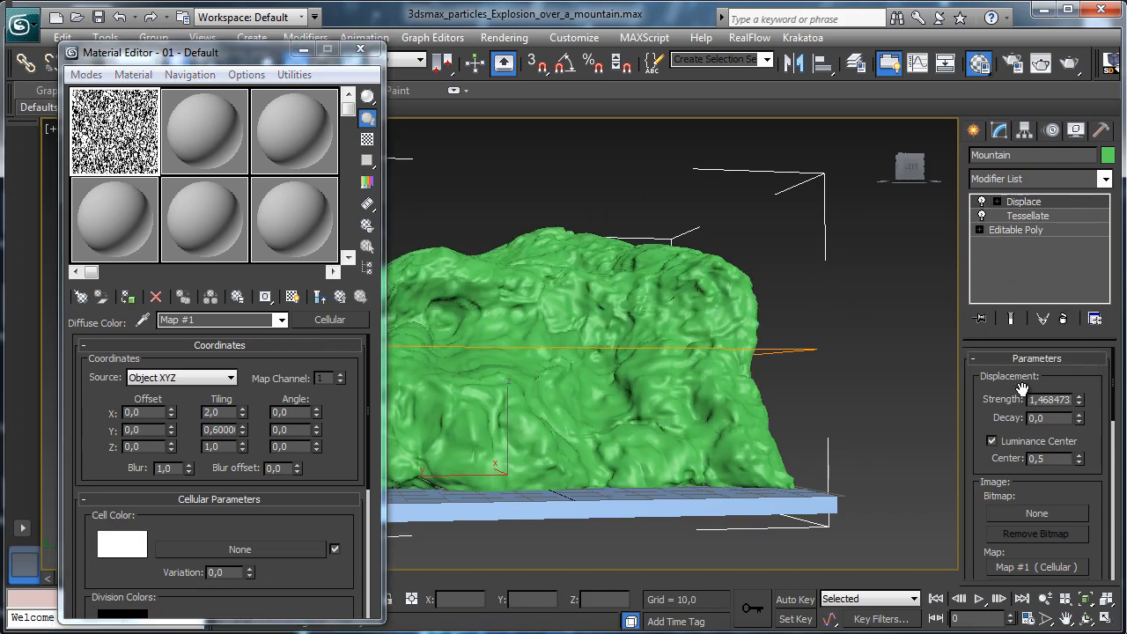
Raise the Displace strength to about 2.67 and set the Cellular map's cell size to 60
left_click_drag(1079, 396, 1080, 325)
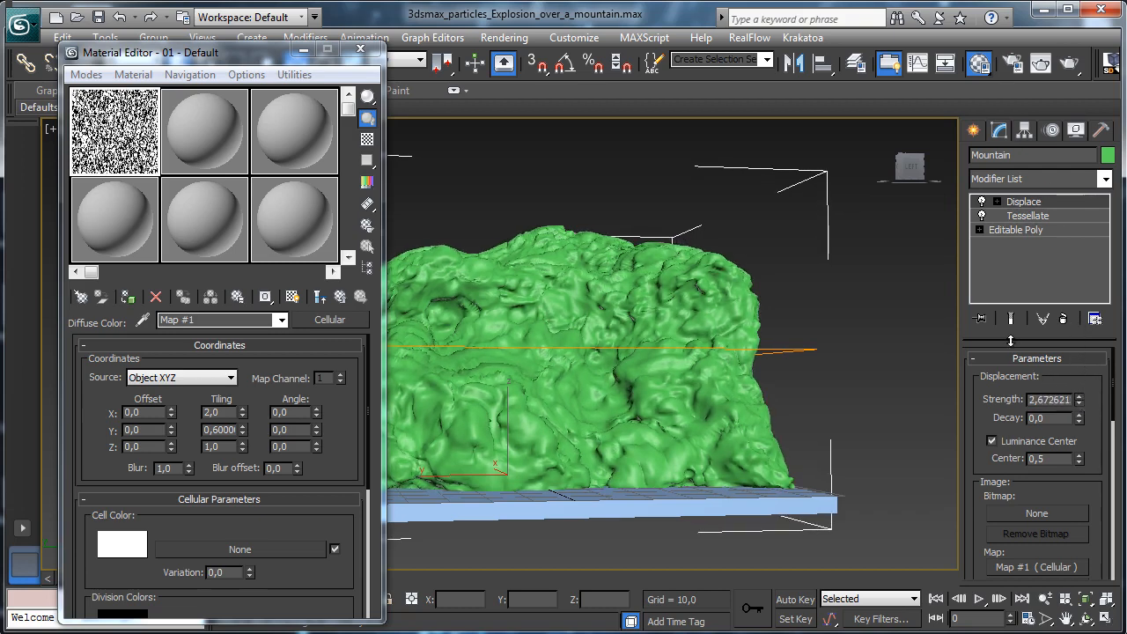
left_click_drag(227, 522, 230, 302)
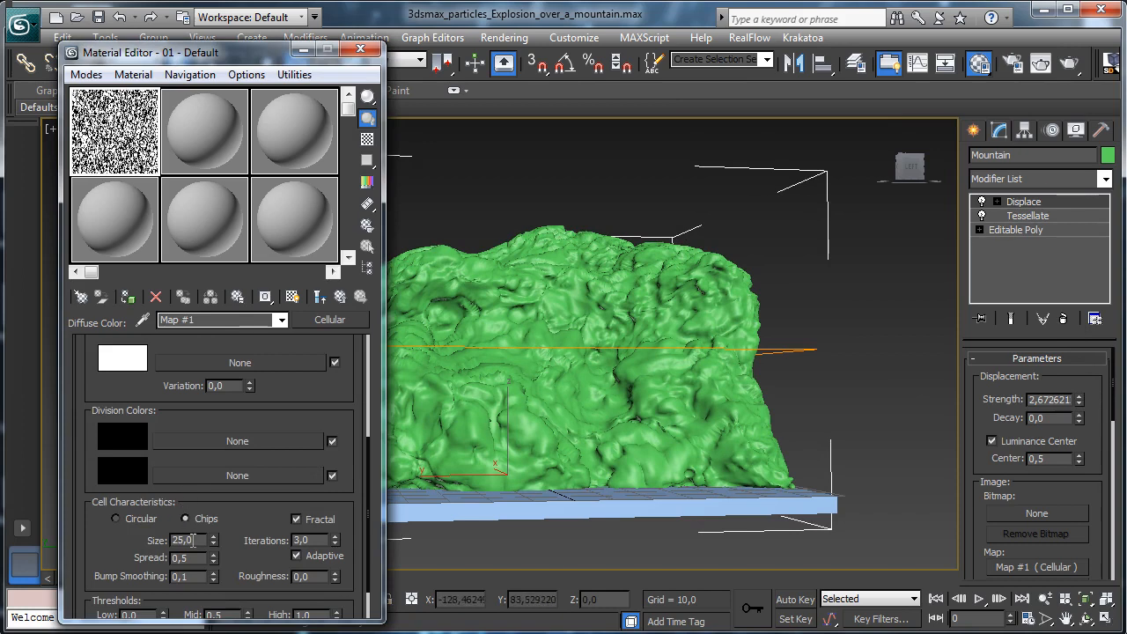
double_click(187, 540)
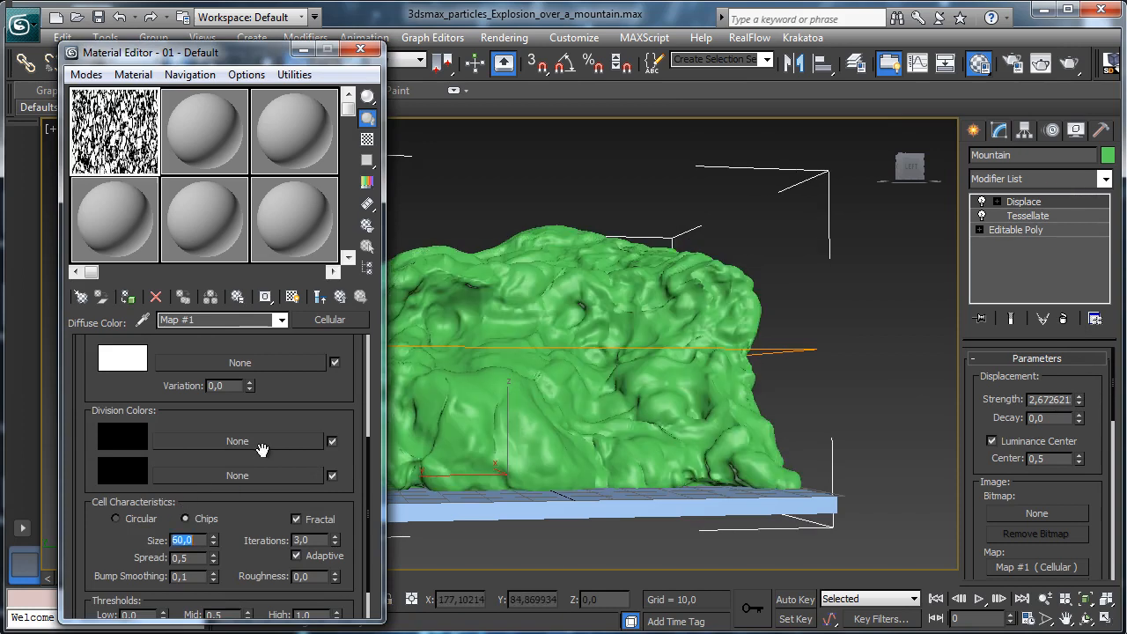
Set the Displace modifier's strength to 1 and compare the mountain with the modifier off and on
left_click(1044, 216)
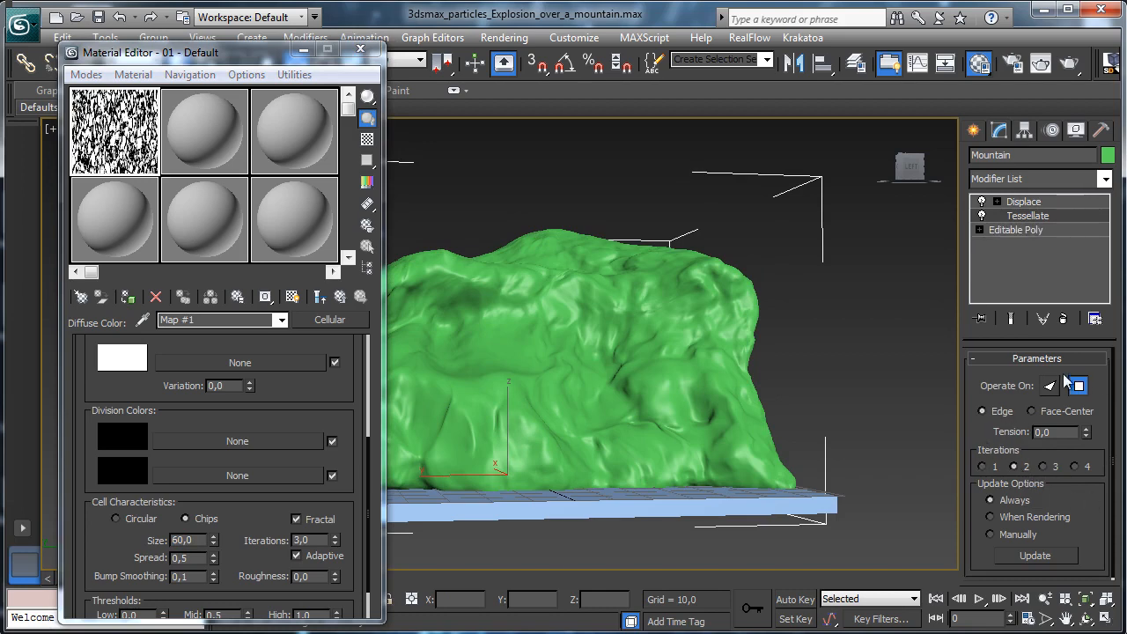
left_click(1024, 202)
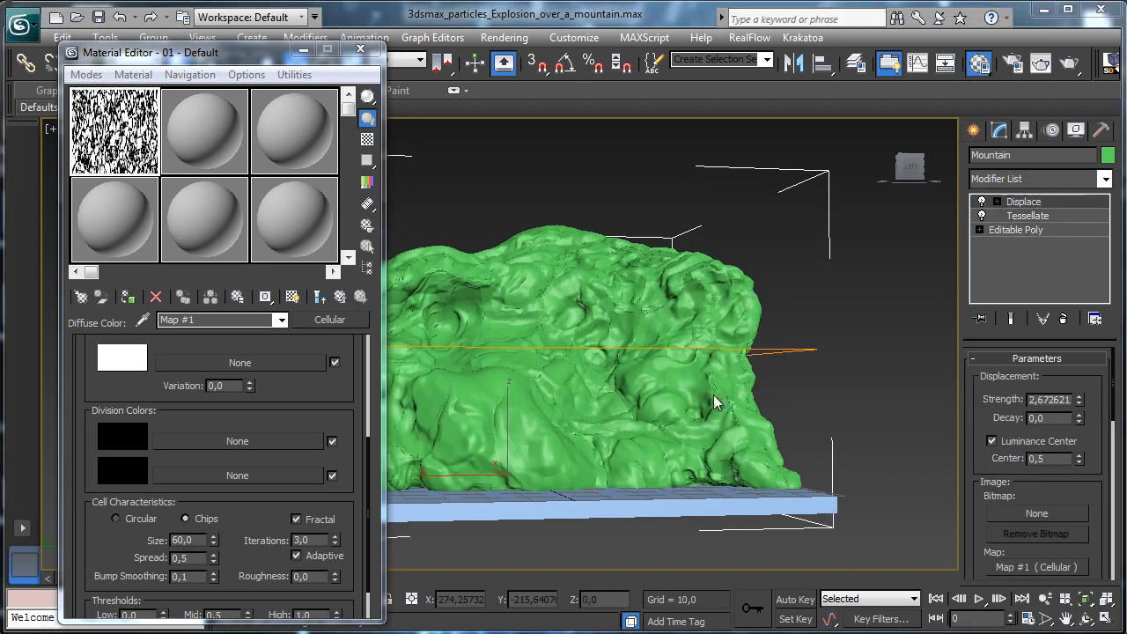
double_click(1061, 402)
type("1")
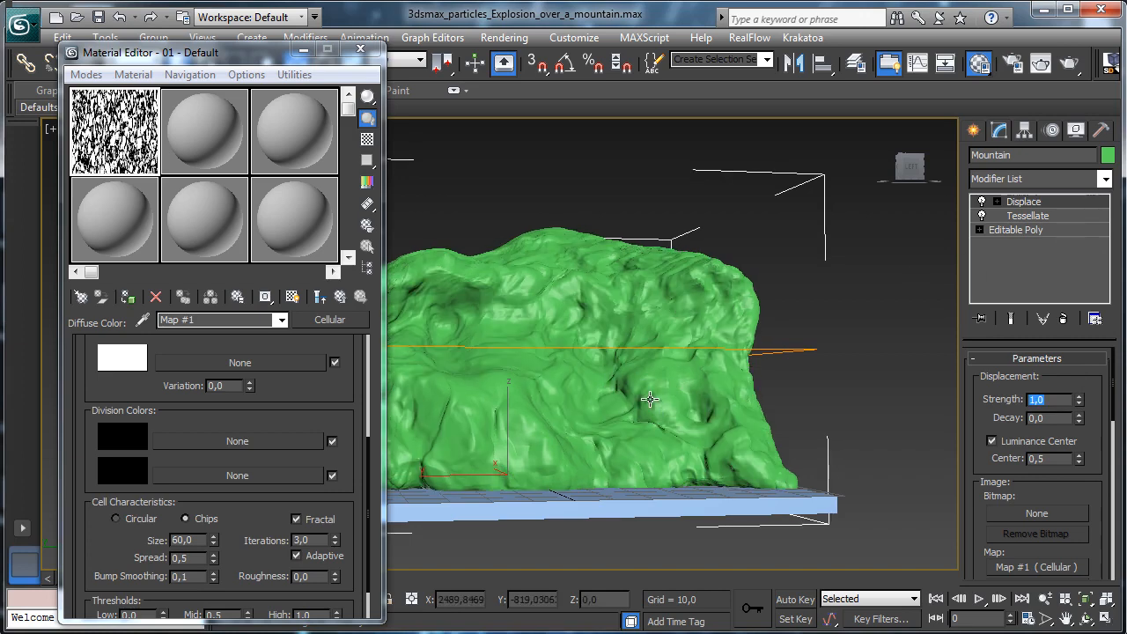
left_click(981, 203)
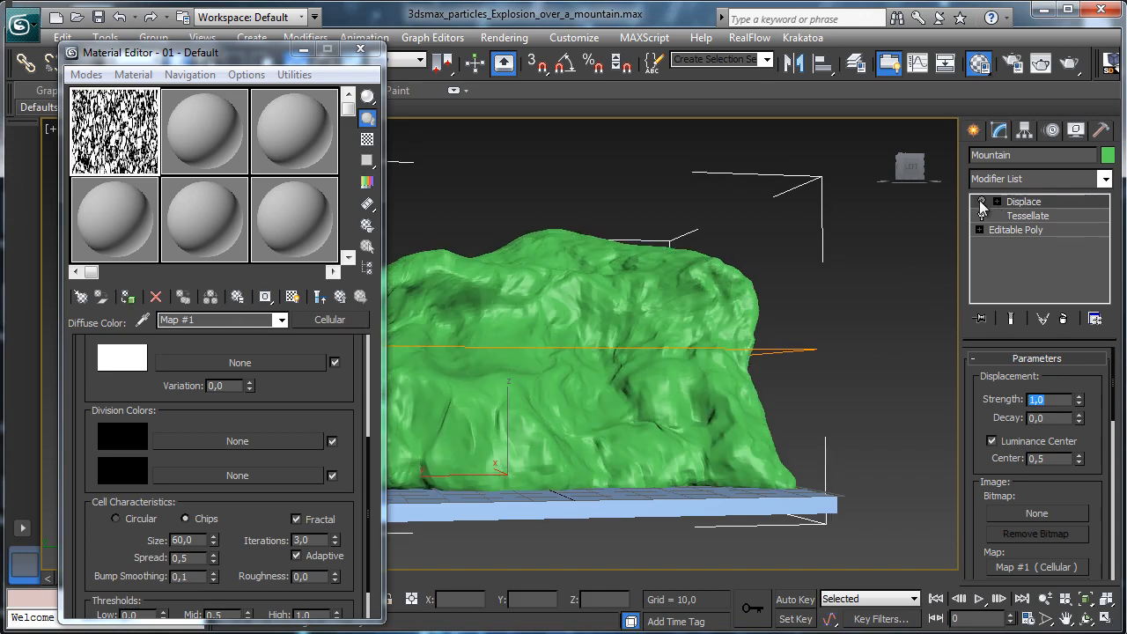
left_click(981, 203)
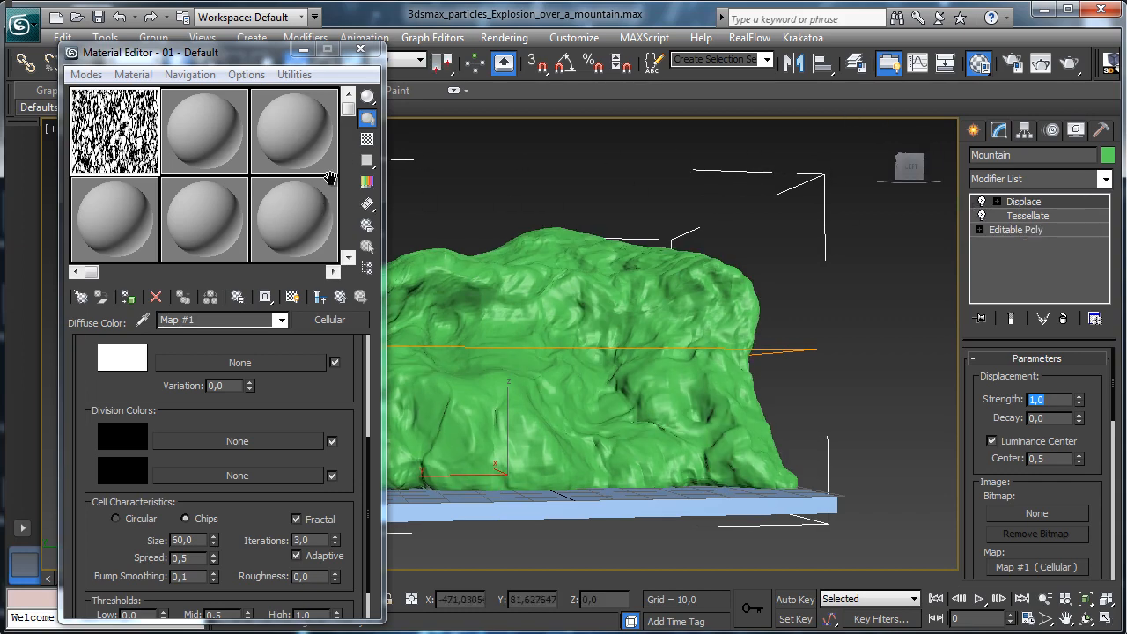
Assign the 02 - Default material to the mountain and paste the Cellular map as an instance into its Diffuse slot
left_click(170, 156)
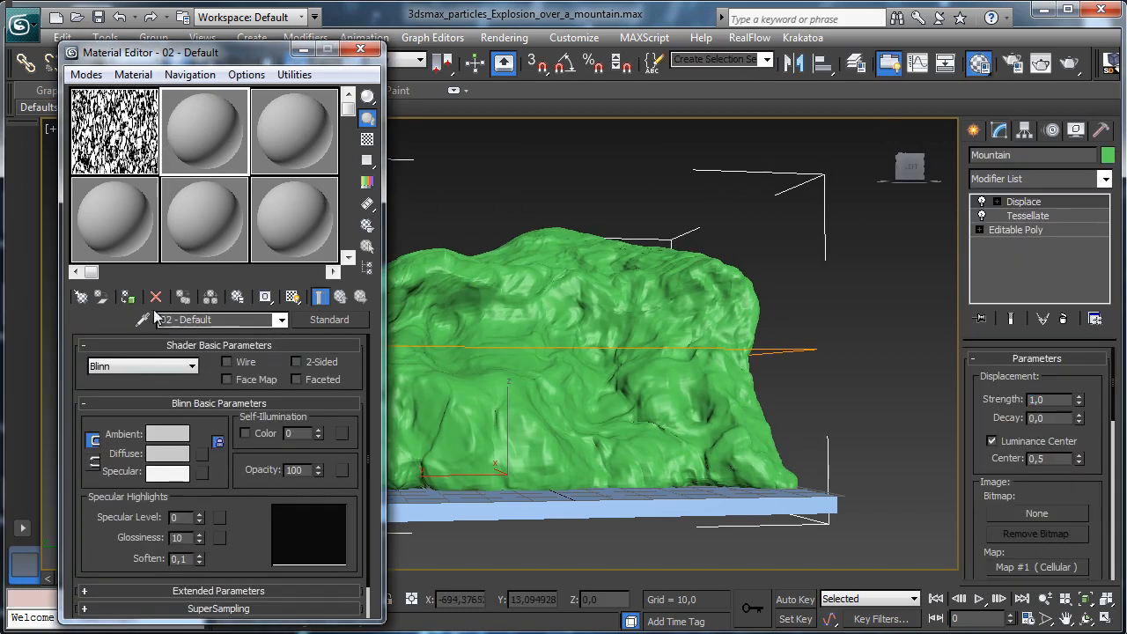
left_click(128, 296)
left_click(112, 148)
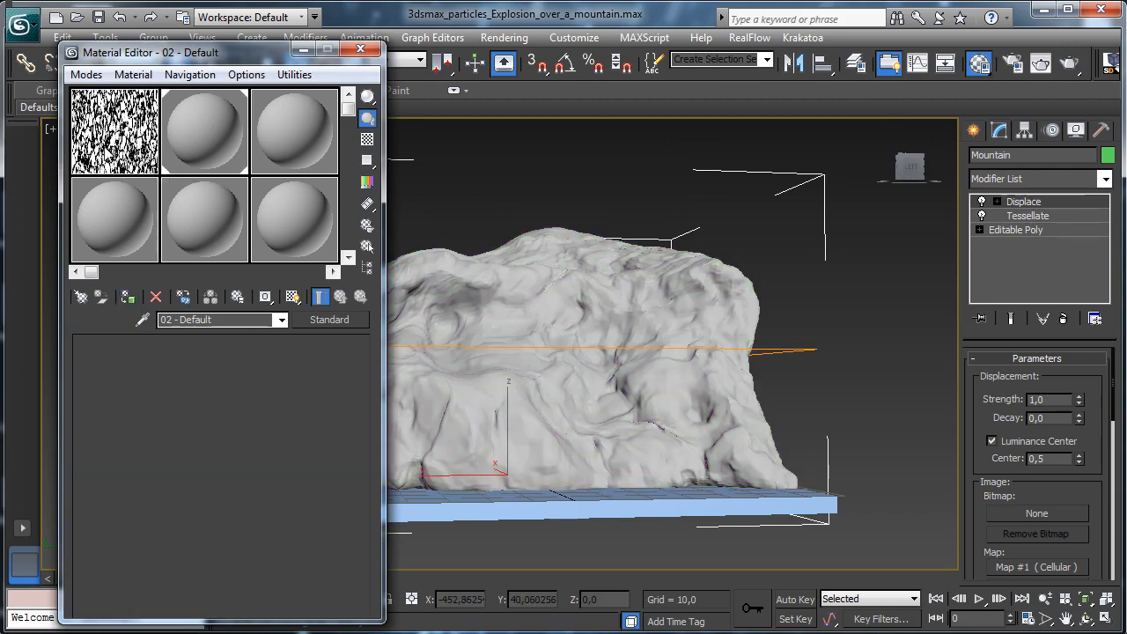
right_click(321, 322)
left_click(392, 349)
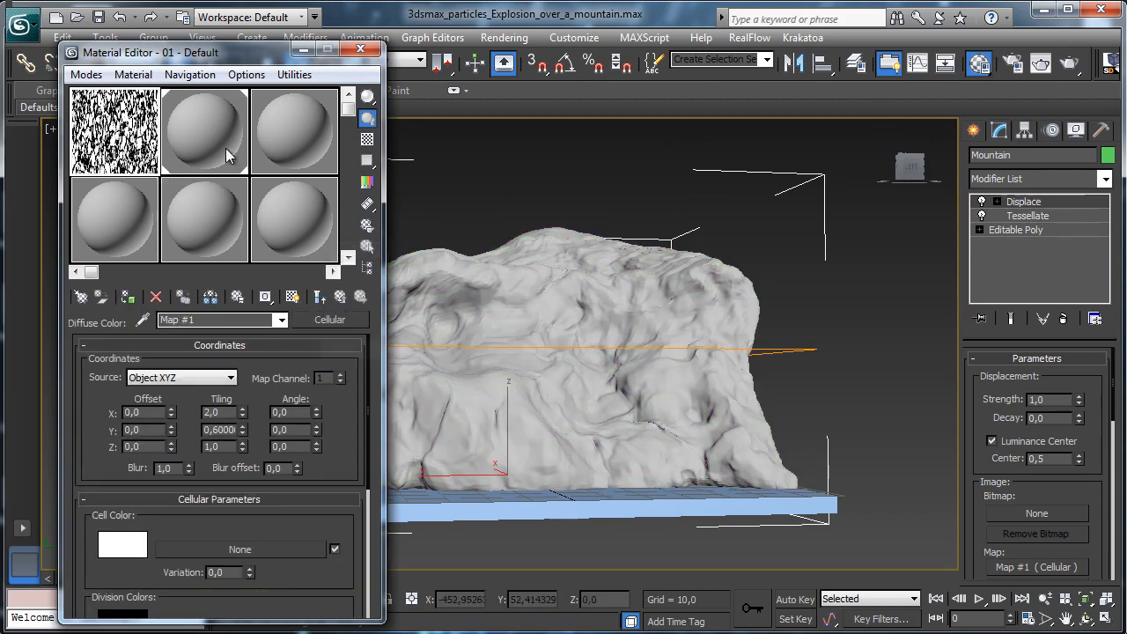
left_click(226, 148)
right_click(201, 453)
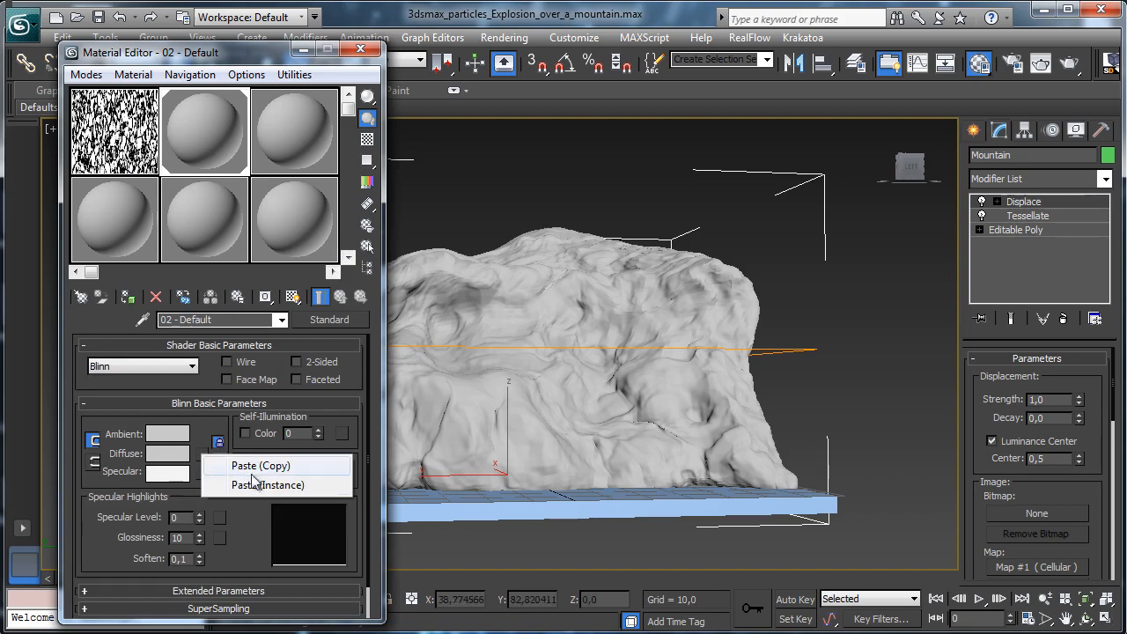
left_click(264, 484)
left_click(200, 454)
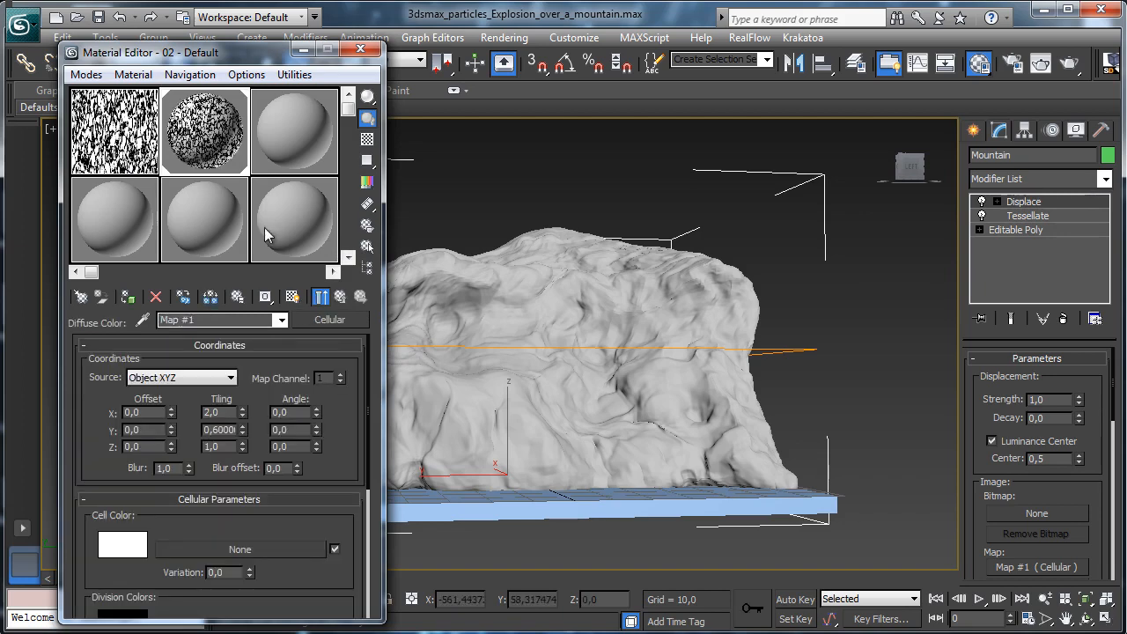
Show the Cellular map on the mountain while trying X tilings of 4 and 8, and hide the map in the viewport
left_click(292, 297)
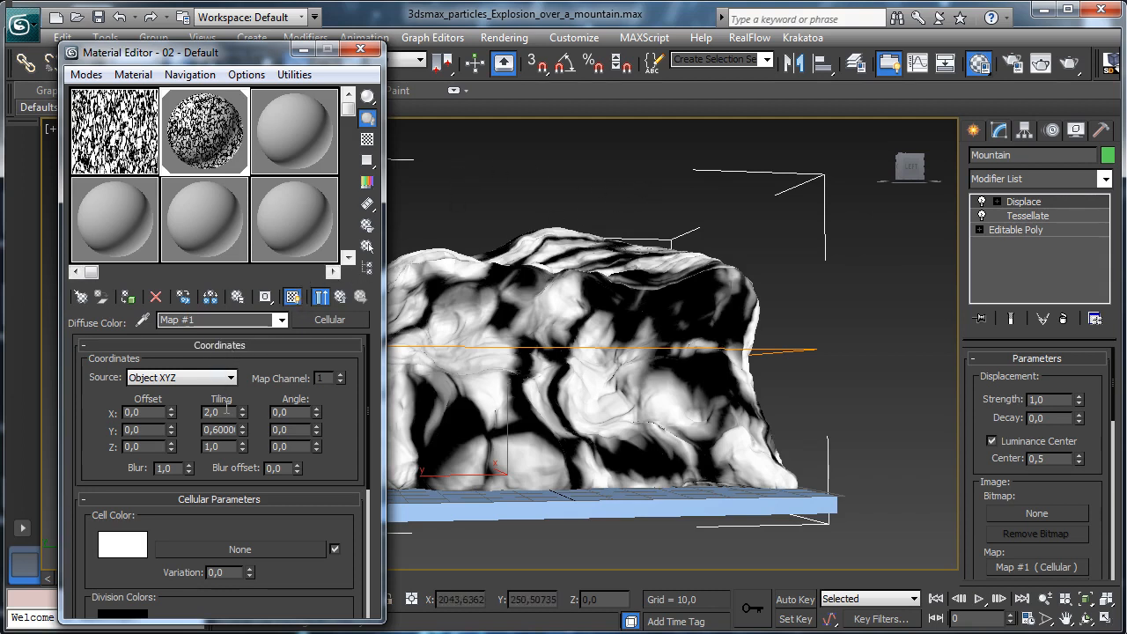
type("4")
key("Return")
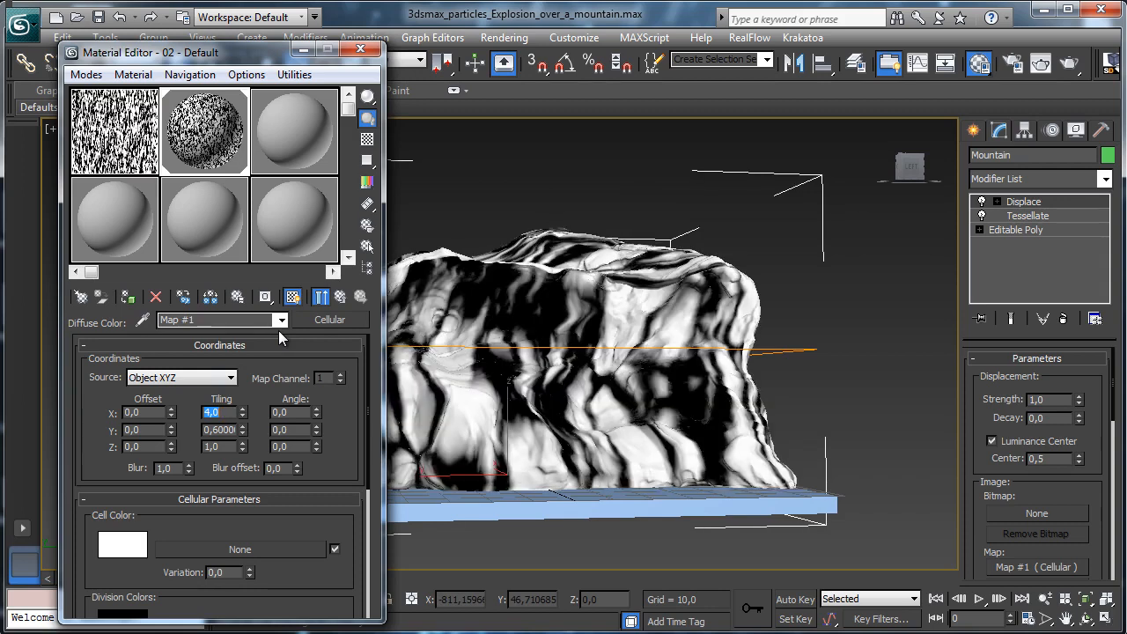
type("8")
key("Return")
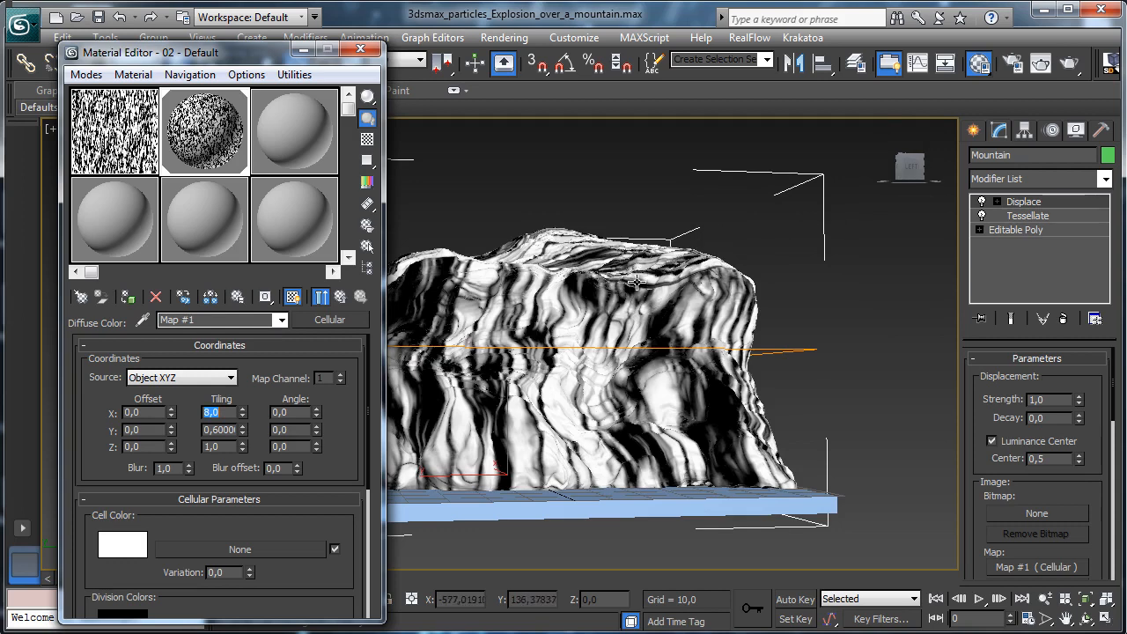
left_click(293, 297)
left_click(298, 304)
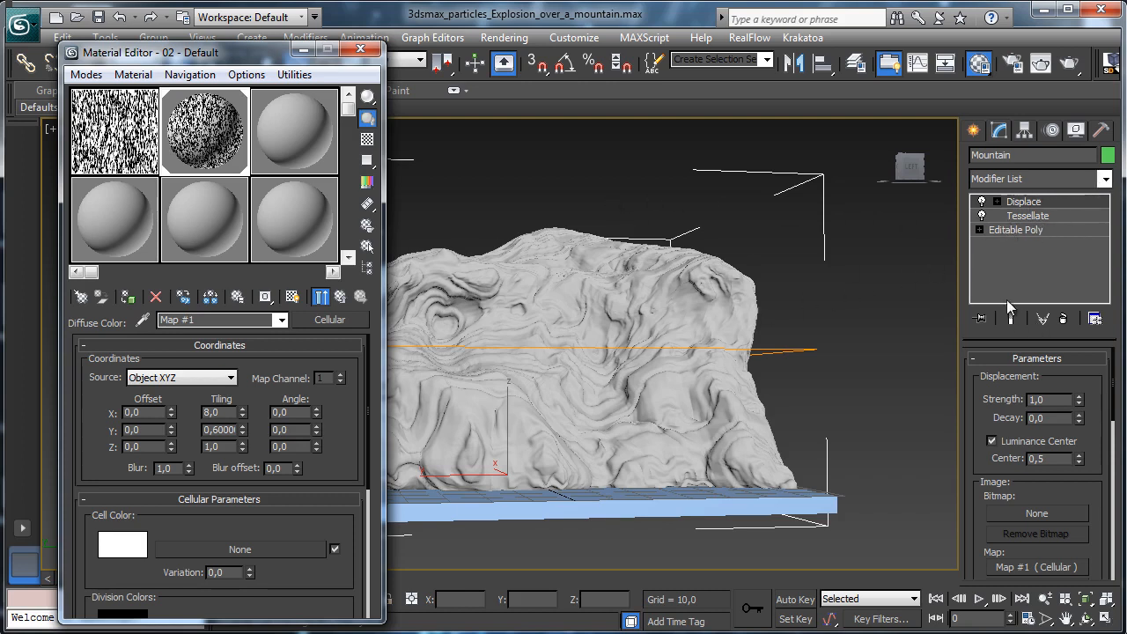
Try an X tiling of 0.5 and a Y tiling of 5 on the Cellular map
left_click_drag(354, 442, 343, 416)
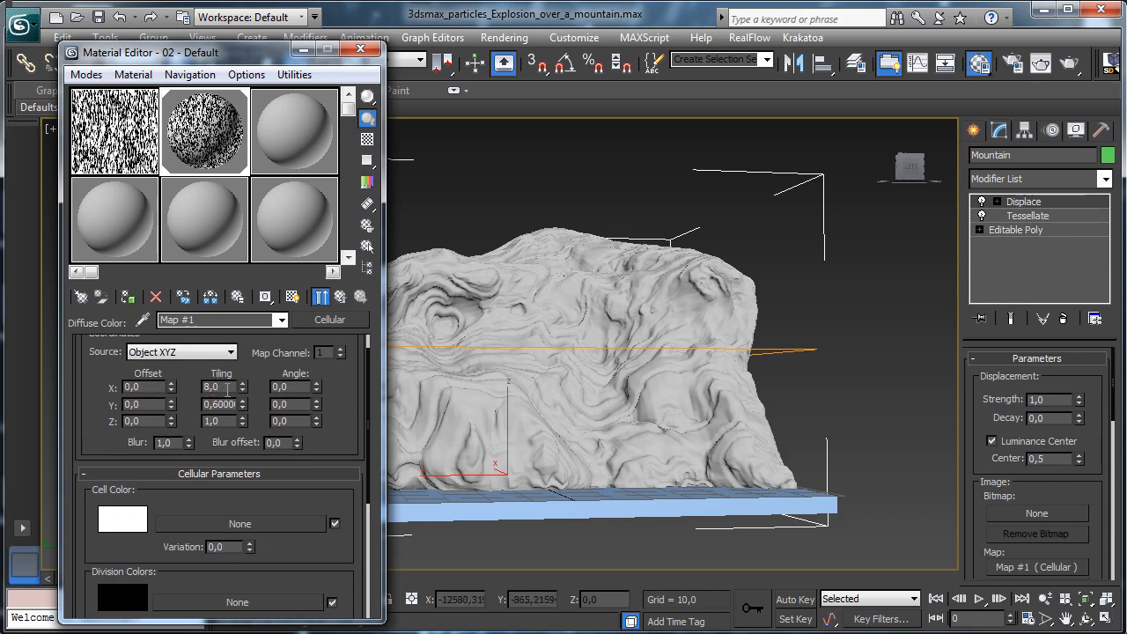
type("0,5")
key("Return")
key("Tab")
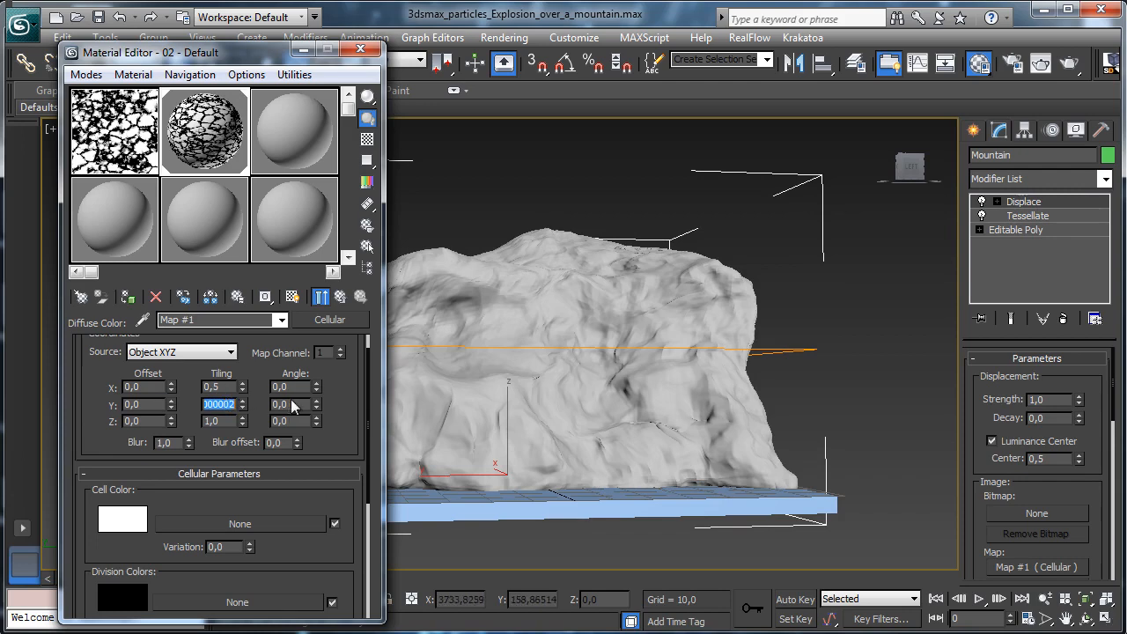
type("5")
key("Return")
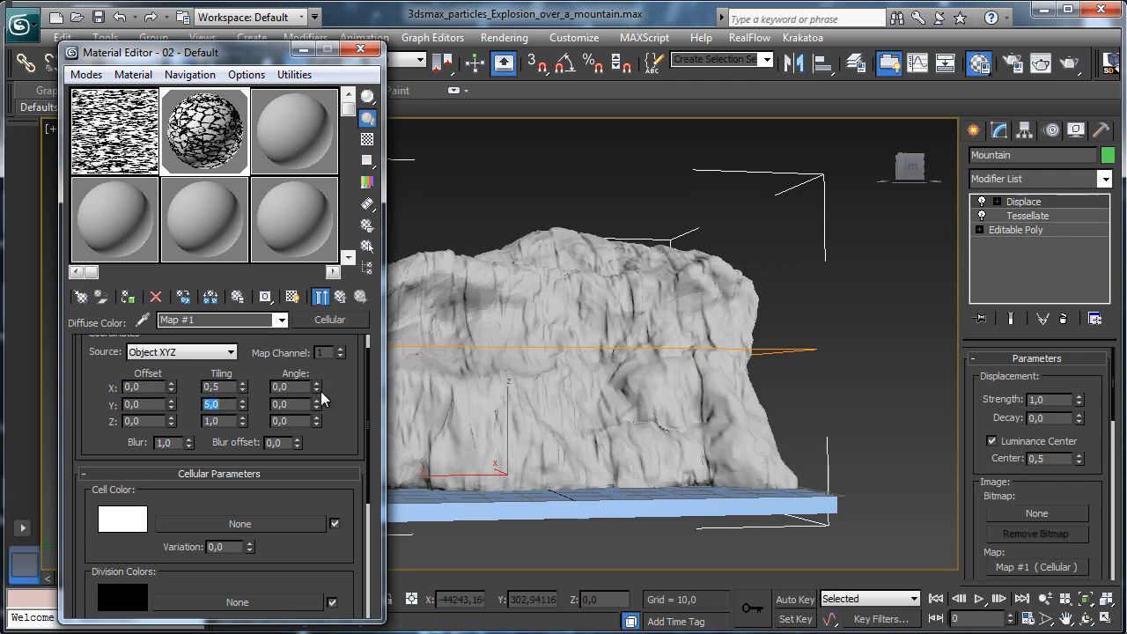
Try an X tiling of 1 on the Cellular map, and settle on X 2 and Y 3
double_click(216, 387)
type("1")
key("Return")
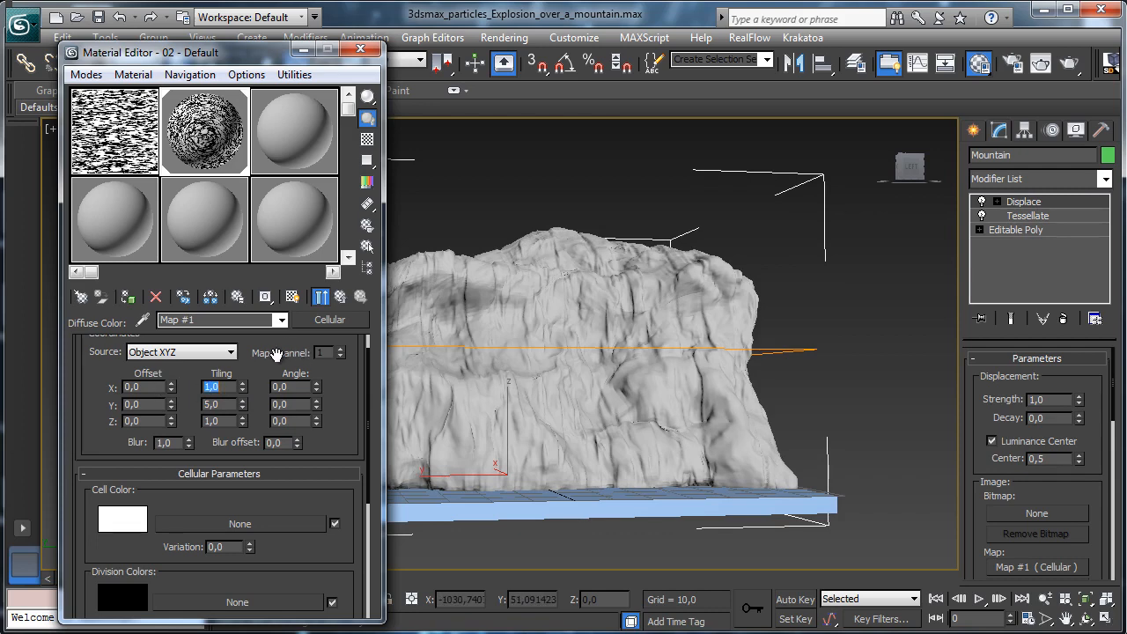
left_click(231, 405)
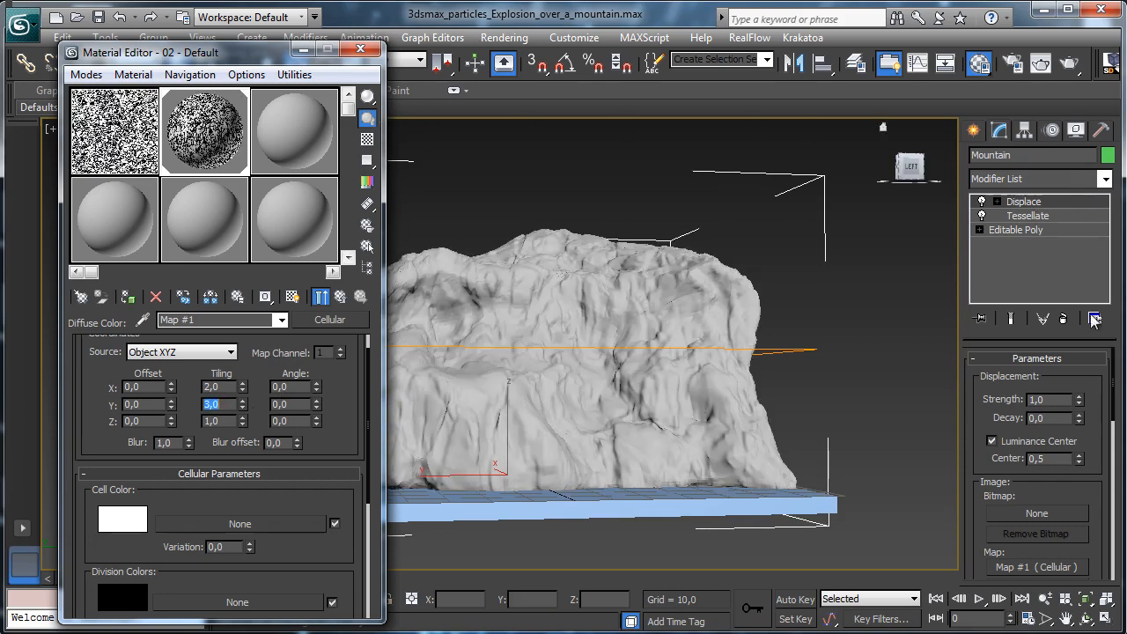
Set the Cellular map's fractal iterations to 5 and the Displace strength to 2
left_click_drag(325, 425, 323, 412)
scroll(334, 480, "down", 5)
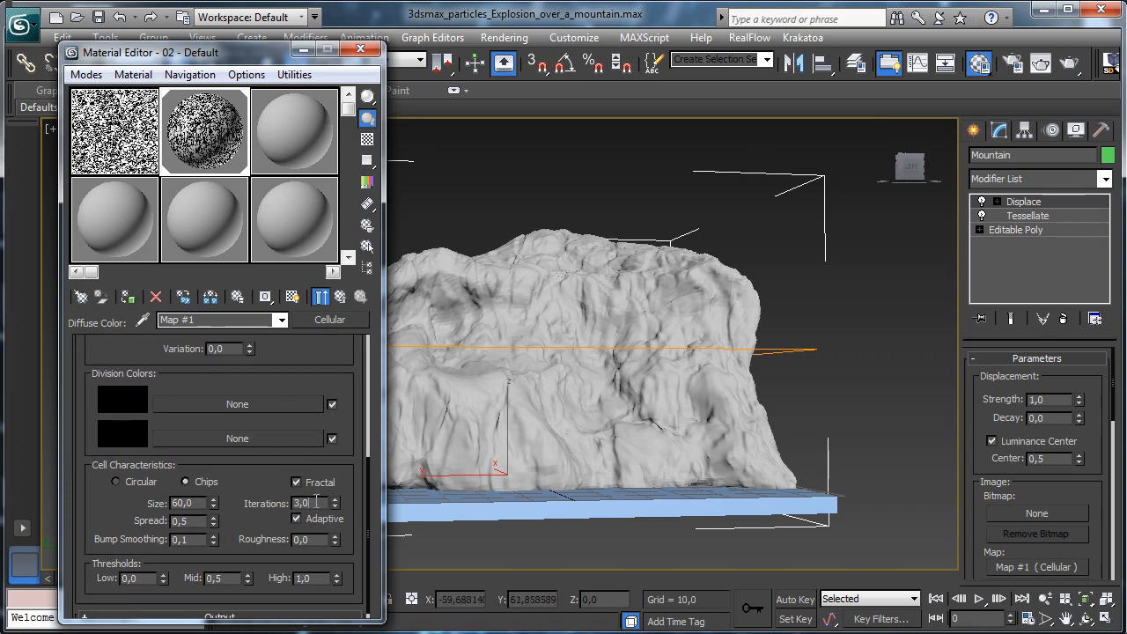
type("5")
key("Return")
left_click(1064, 398)
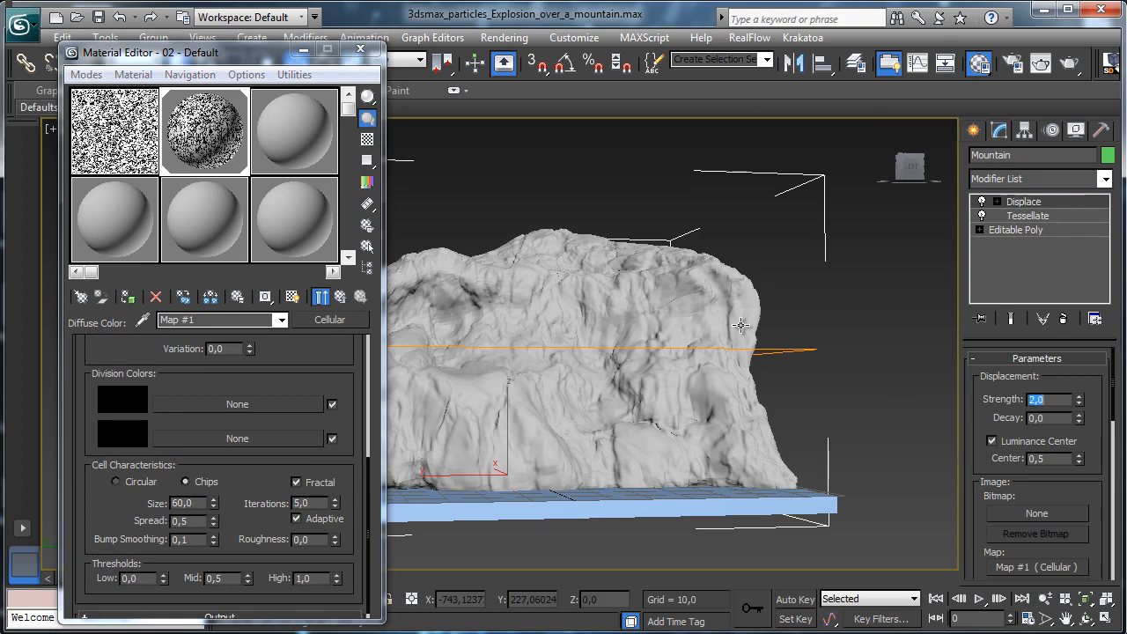
Close the Material Editor, set the Displace strength to 1 and compare the mountain with the modifier off and on
left_click(360, 47)
left_click(1086, 619)
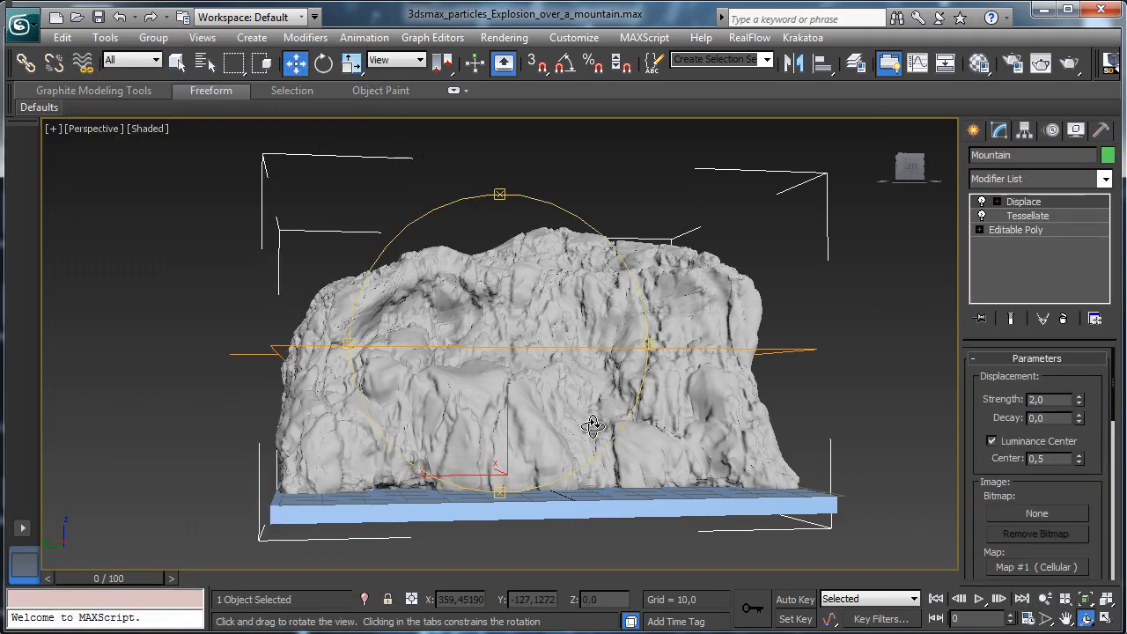
left_click_drag(593, 426, 493, 373)
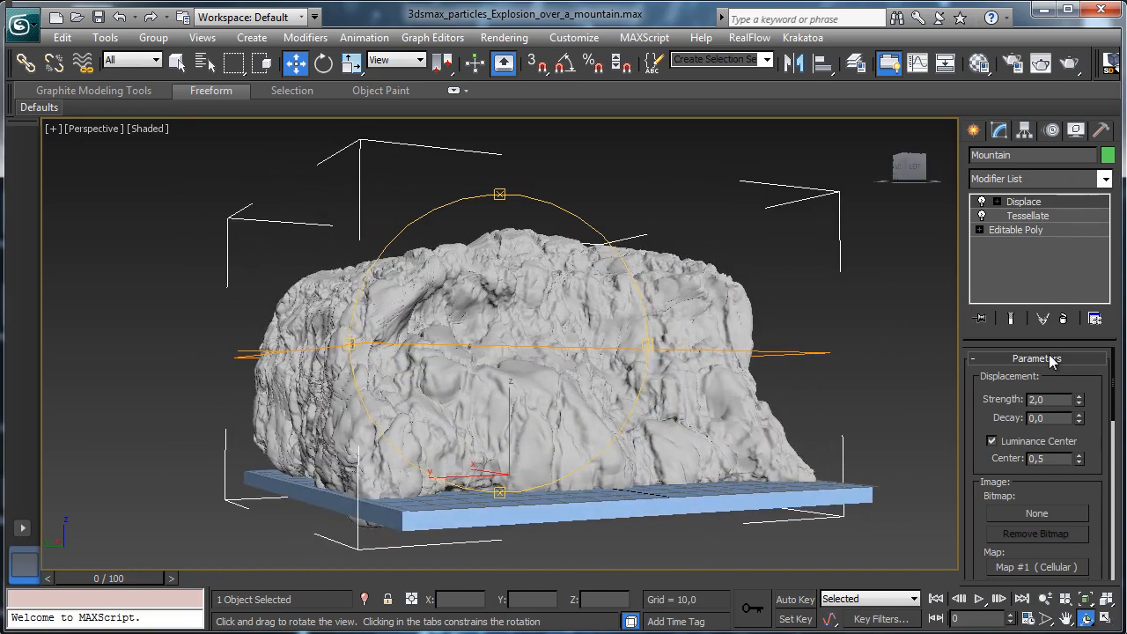
double_click(1046, 399)
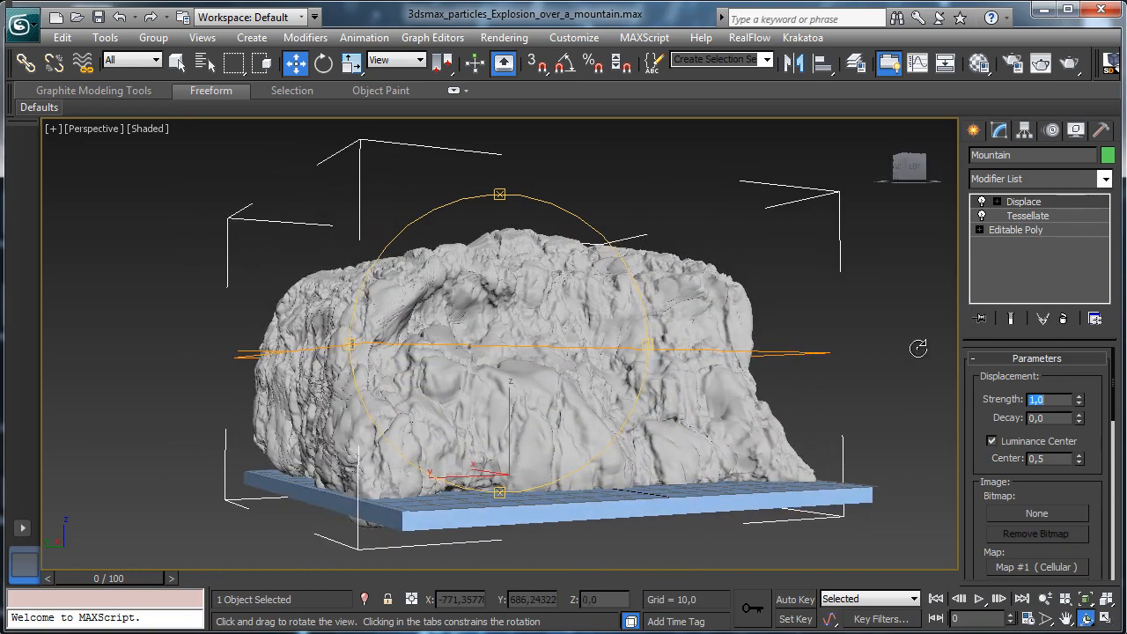
left_click_drag(727, 318, 483, 324)
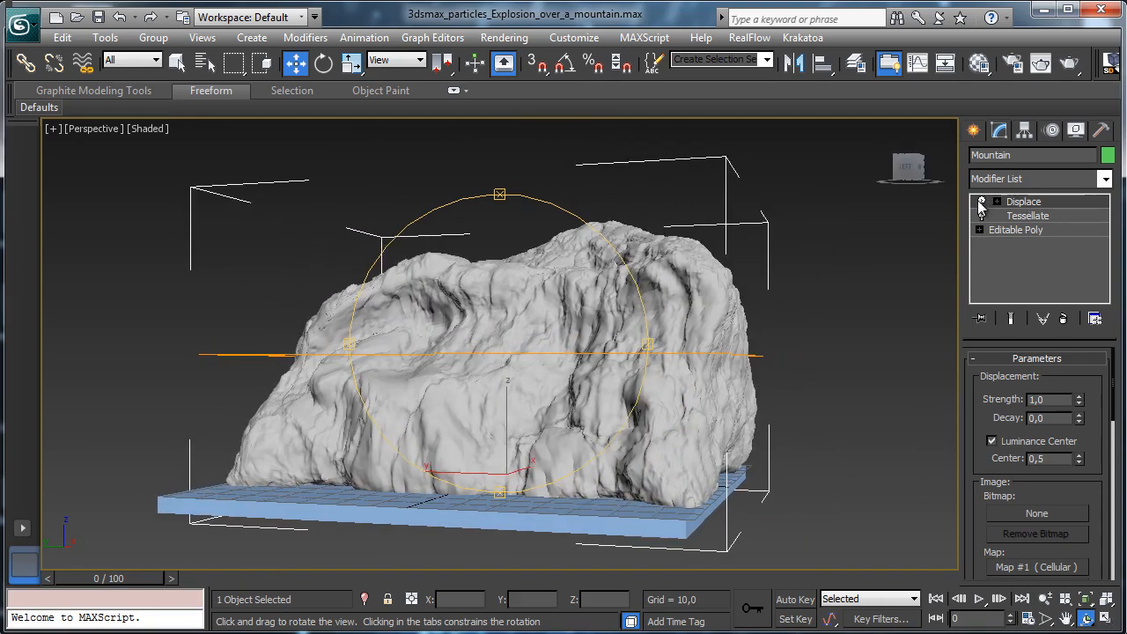
left_click(982, 201)
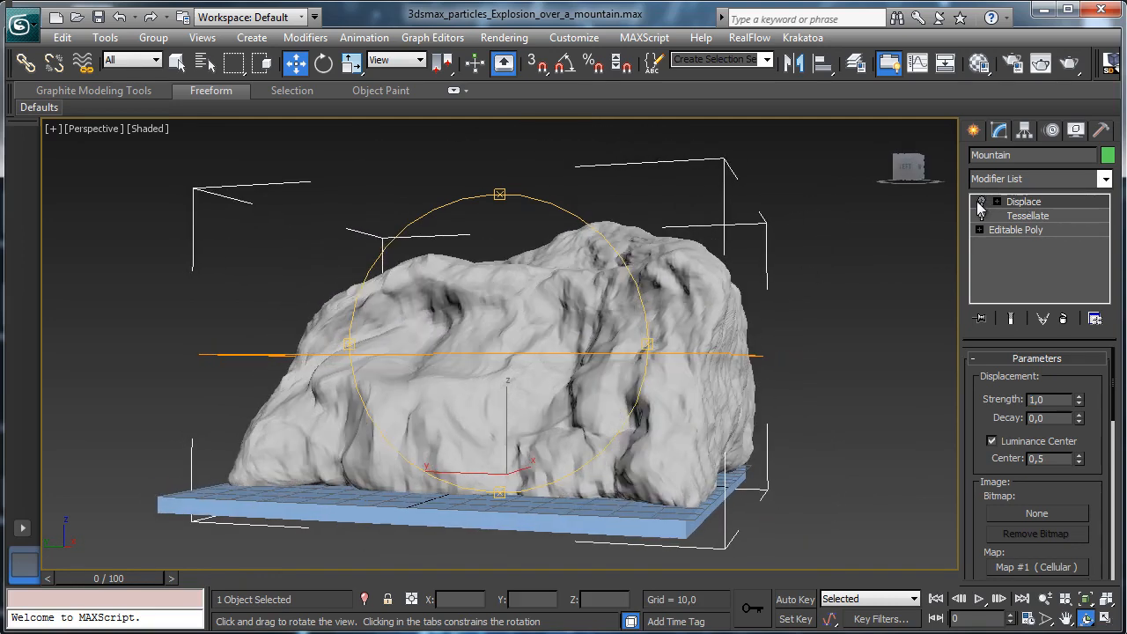
left_click(982, 202)
left_click(177, 61)
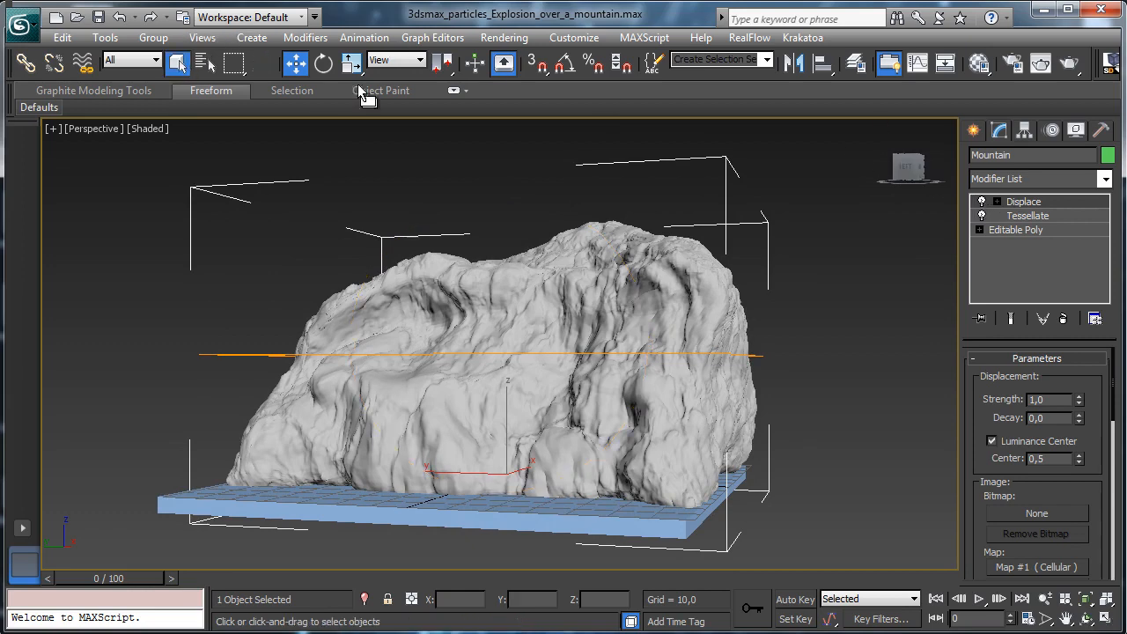
Turn the Tessellate modifier off in the viewport only, reselect the Displace modifier and save the scene
left_click(1034, 221)
right_click(1026, 222)
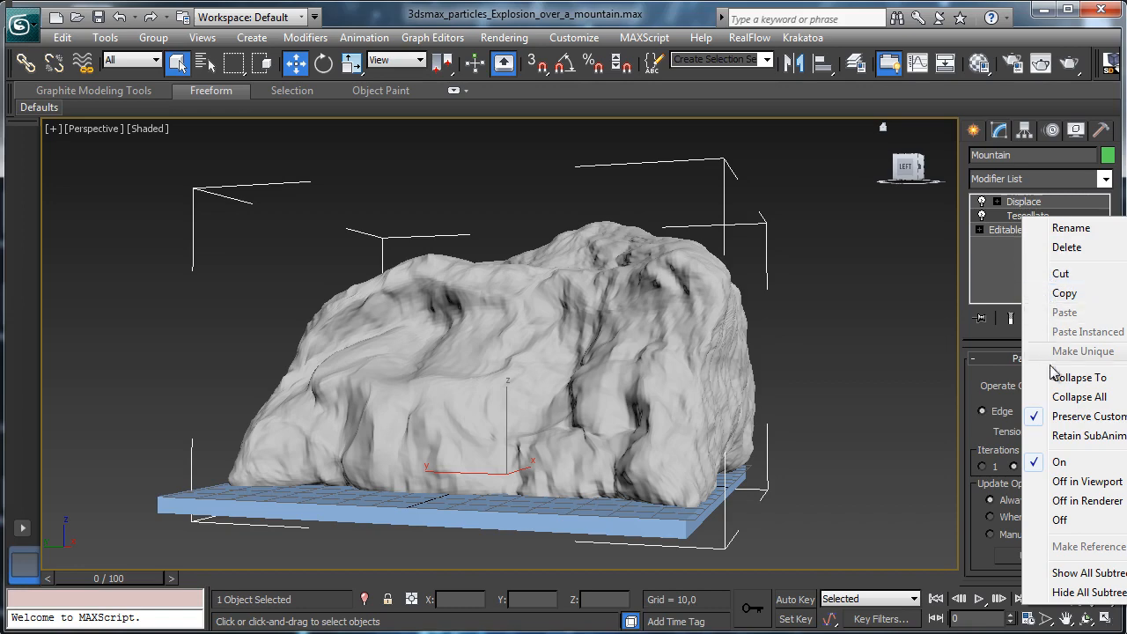
left_click(1087, 485)
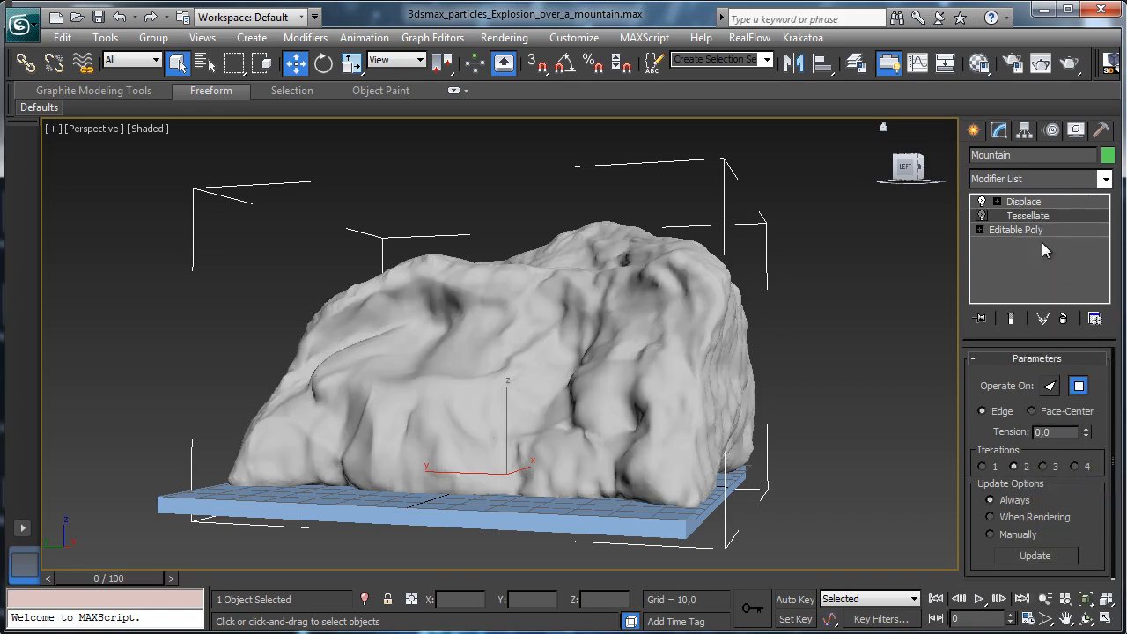
left_click(1021, 202)
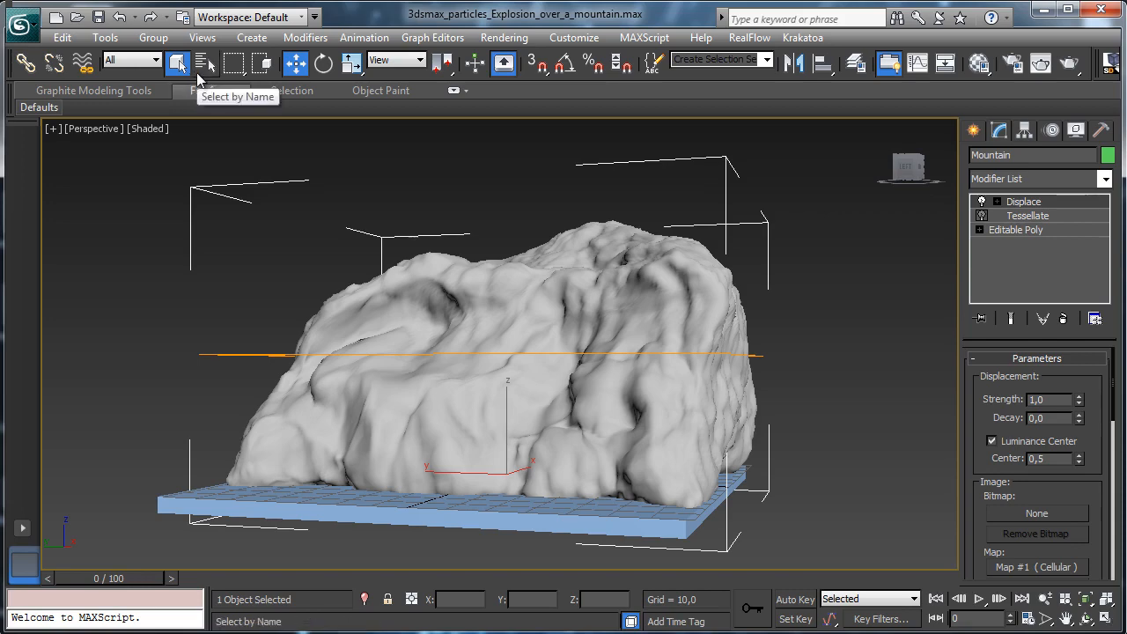
left_click(98, 17)
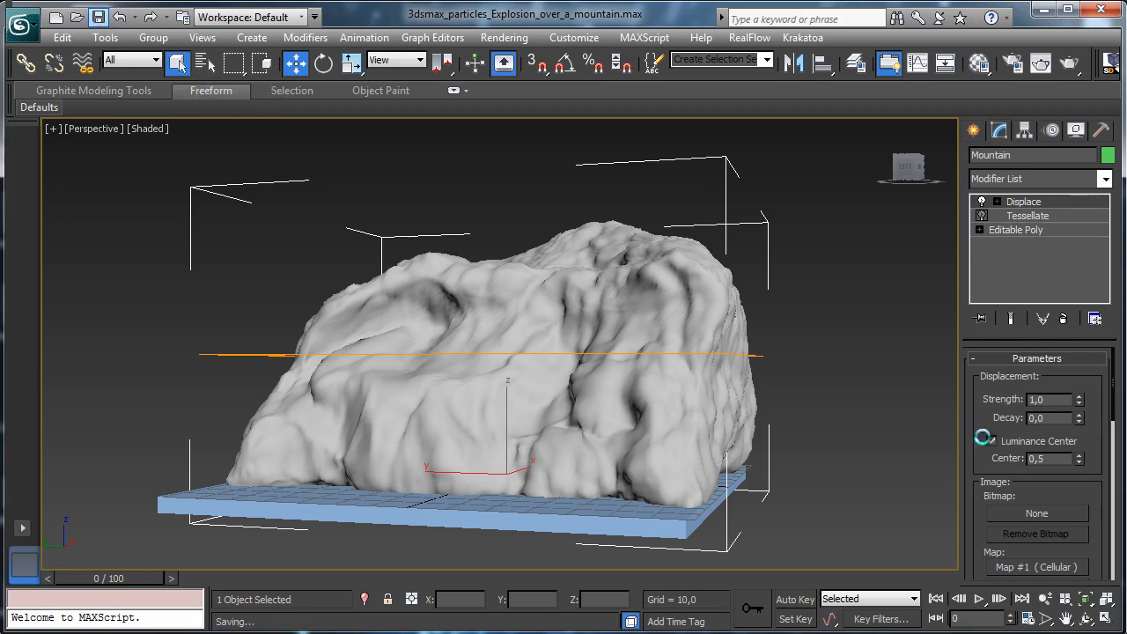